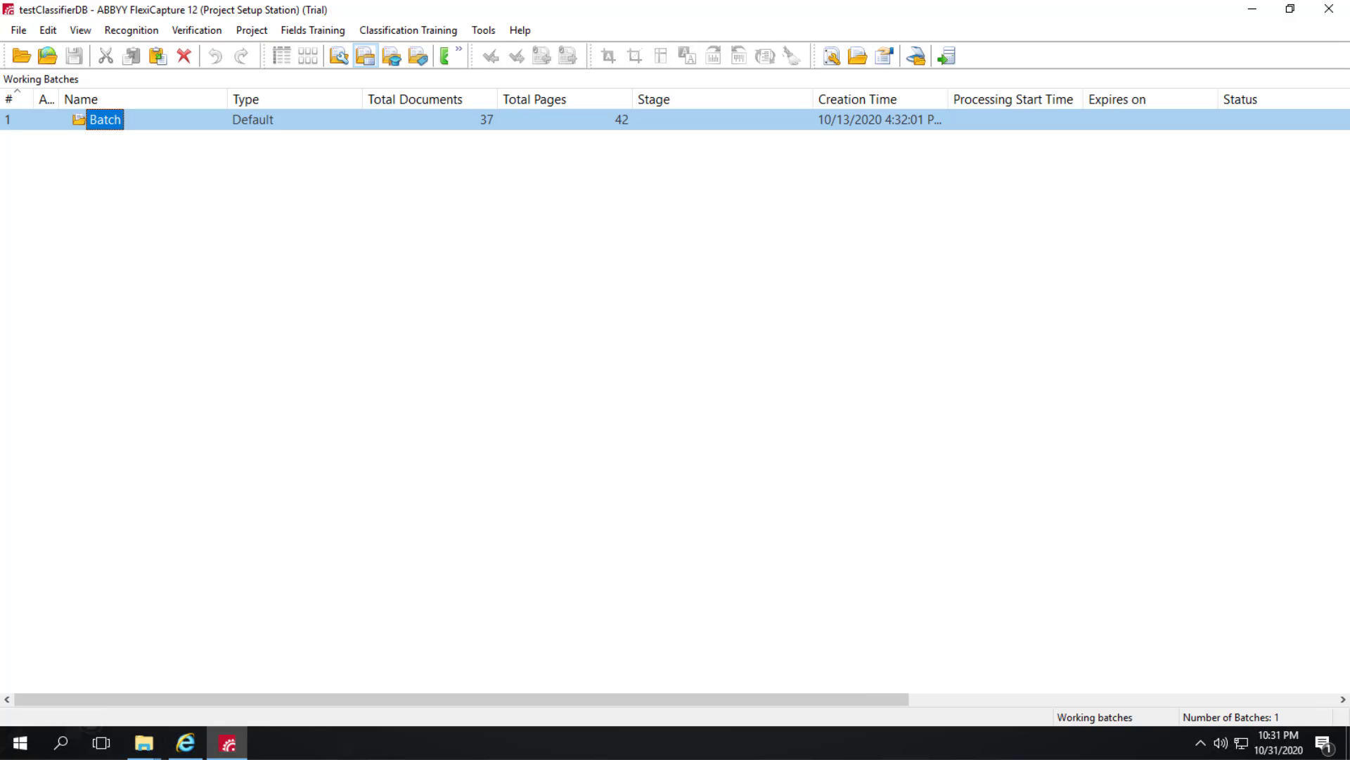
Step: Open the ISO QA Report document definition and inspect its Variant group's Id and Name fields
left_click(252, 30)
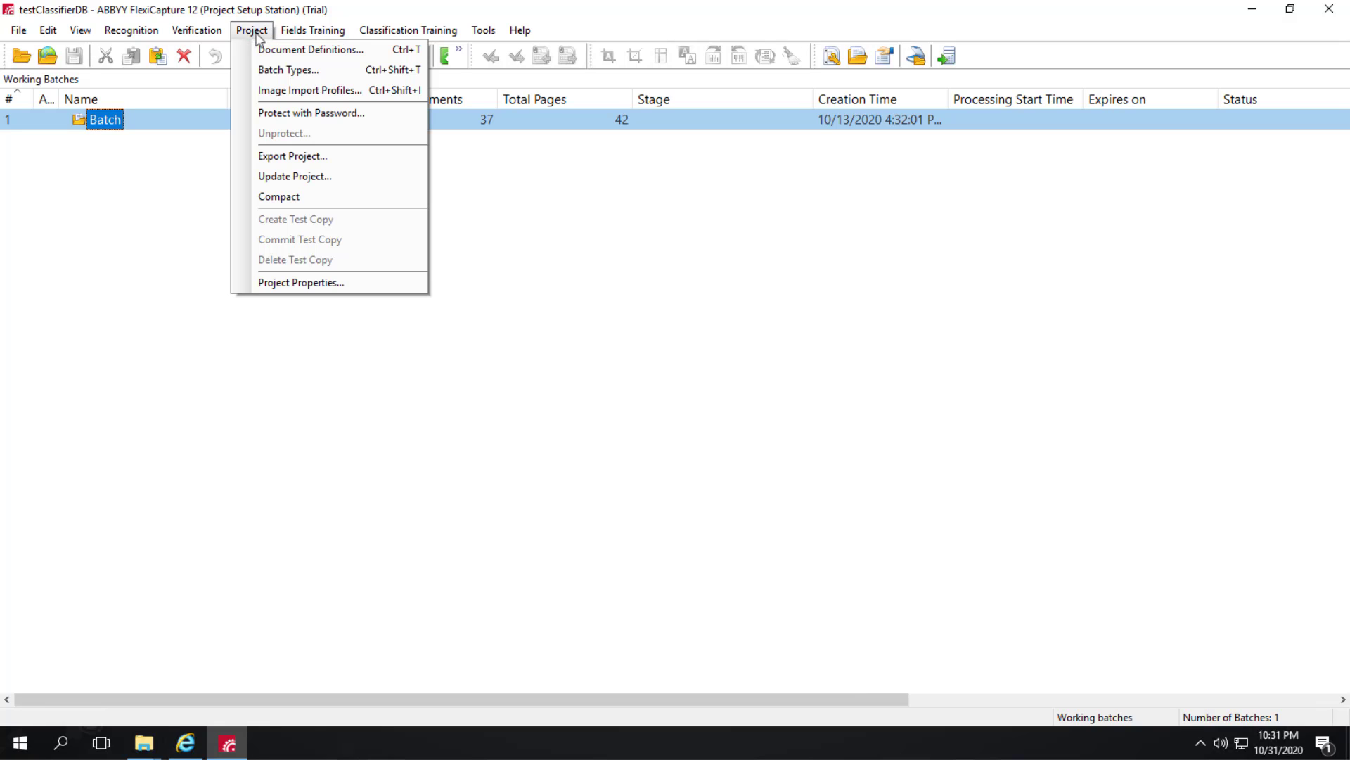
left_click(267, 50)
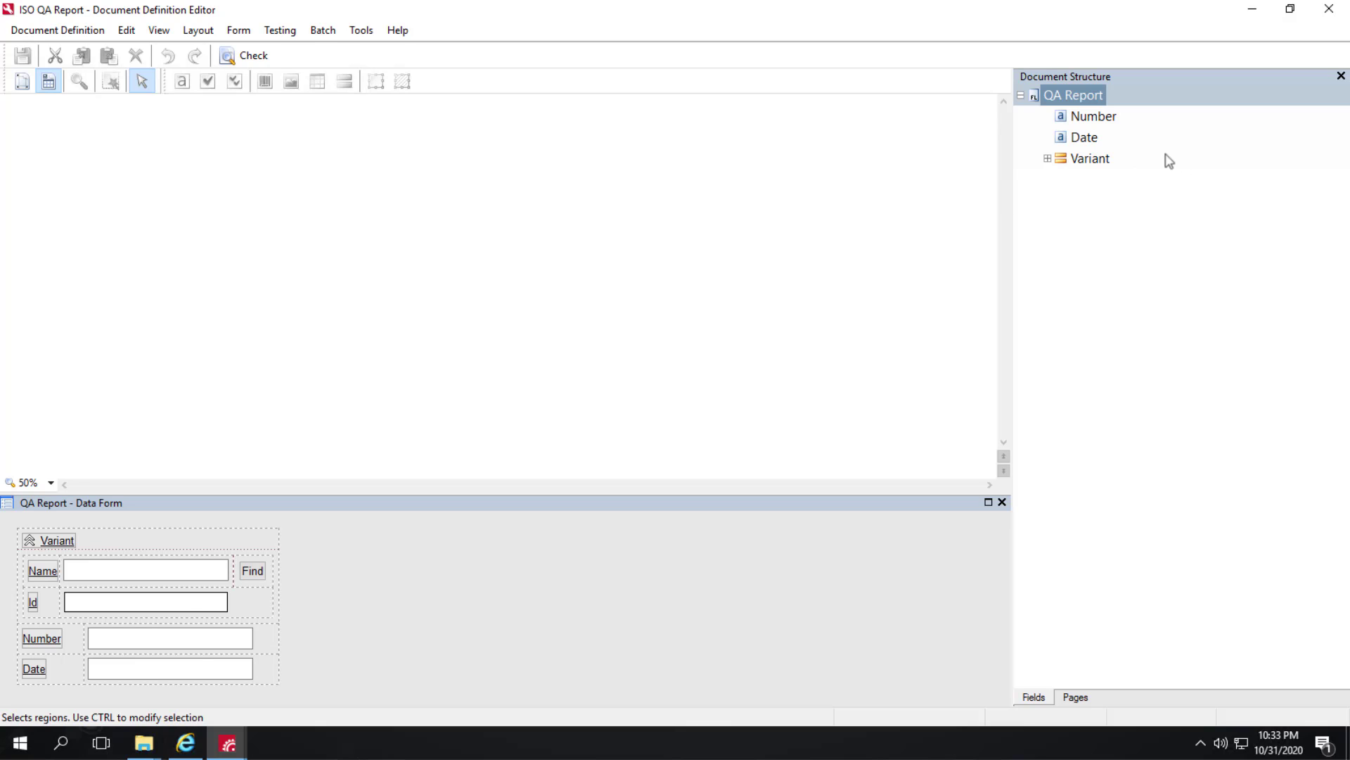
left_click(1048, 159)
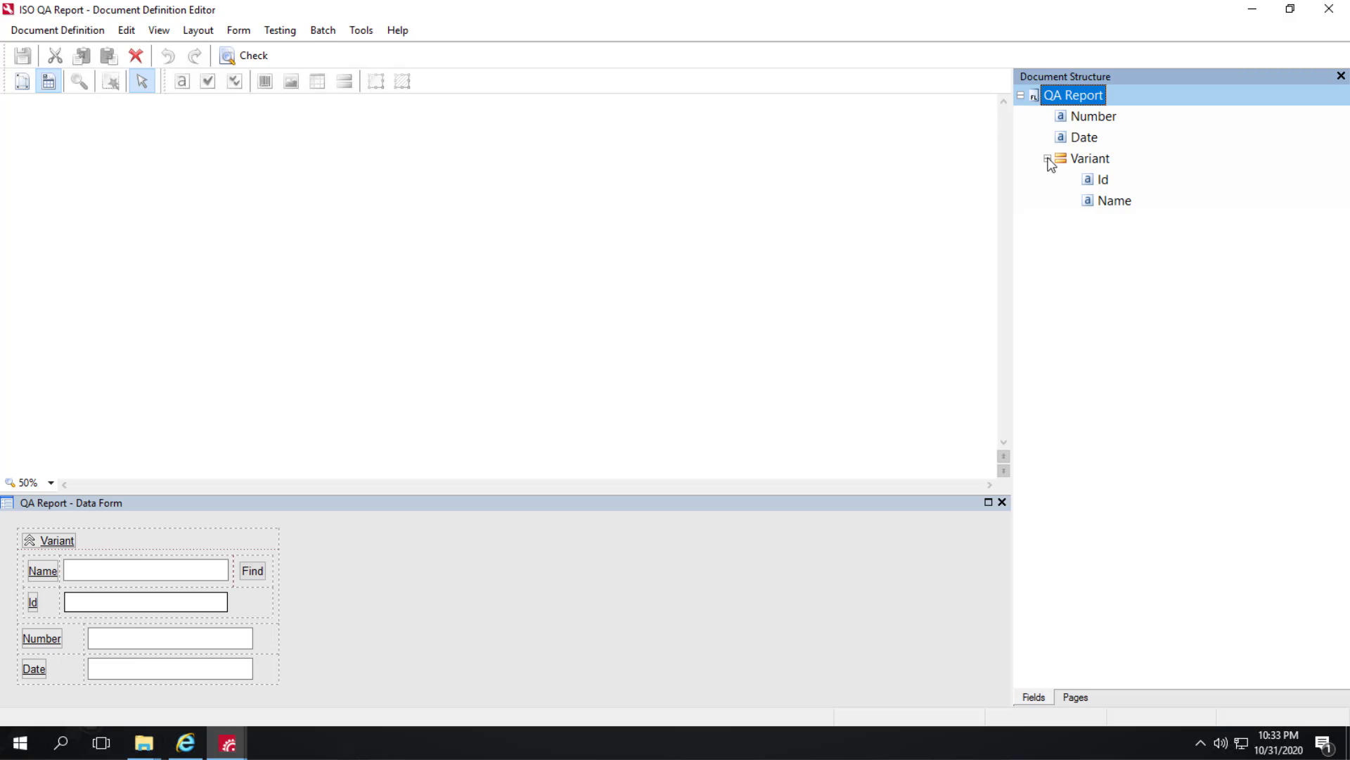
left_click(1047, 159)
right_click(1073, 95)
left_click(375, 201)
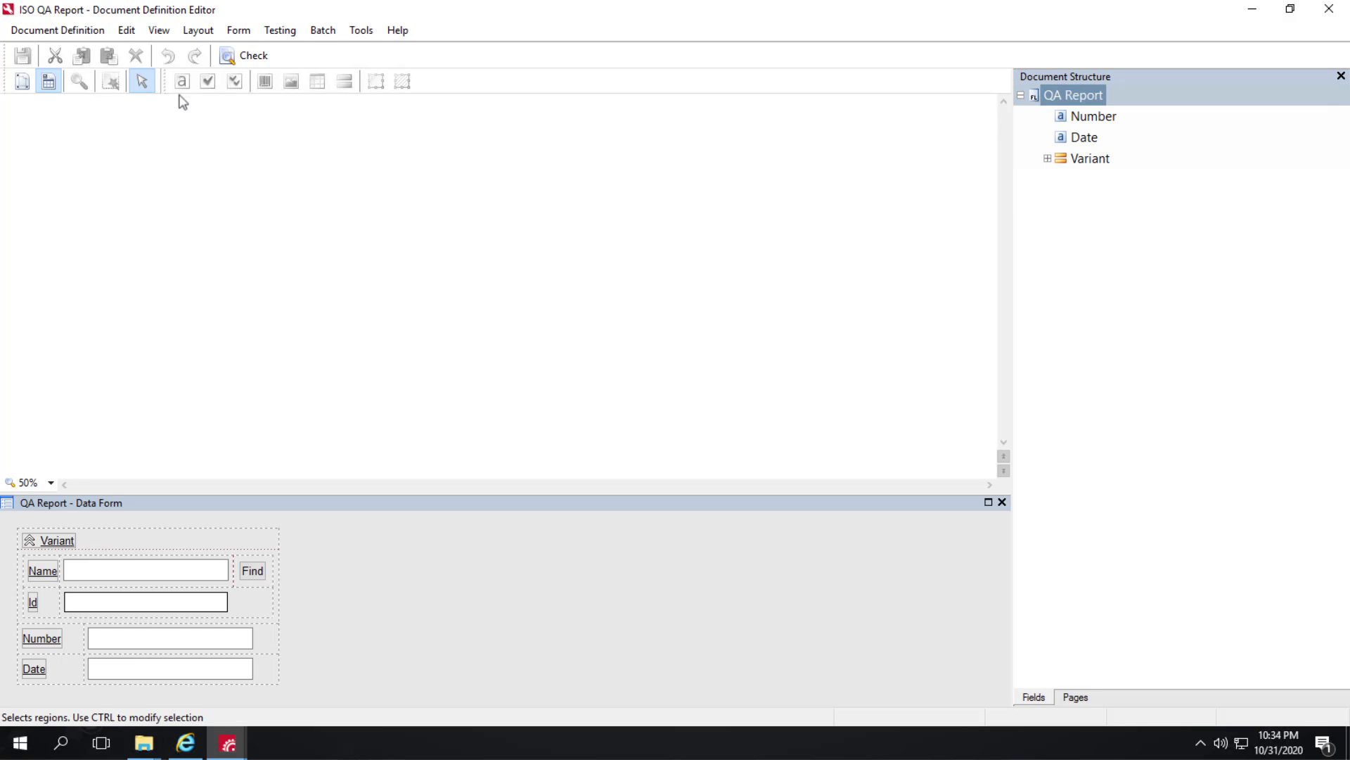
Step: Add a semi-structured Document Section 1 with image source None
left_click(57, 29)
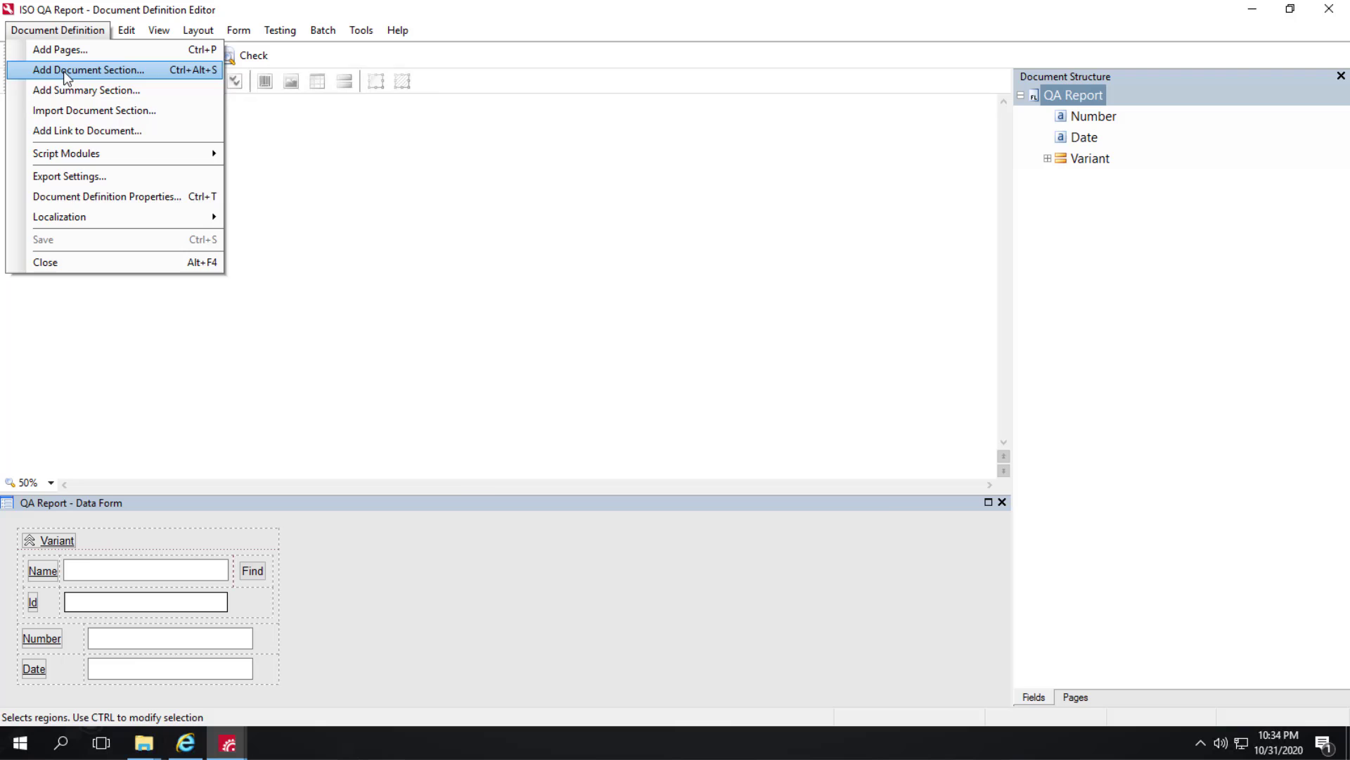
left_click(64, 71)
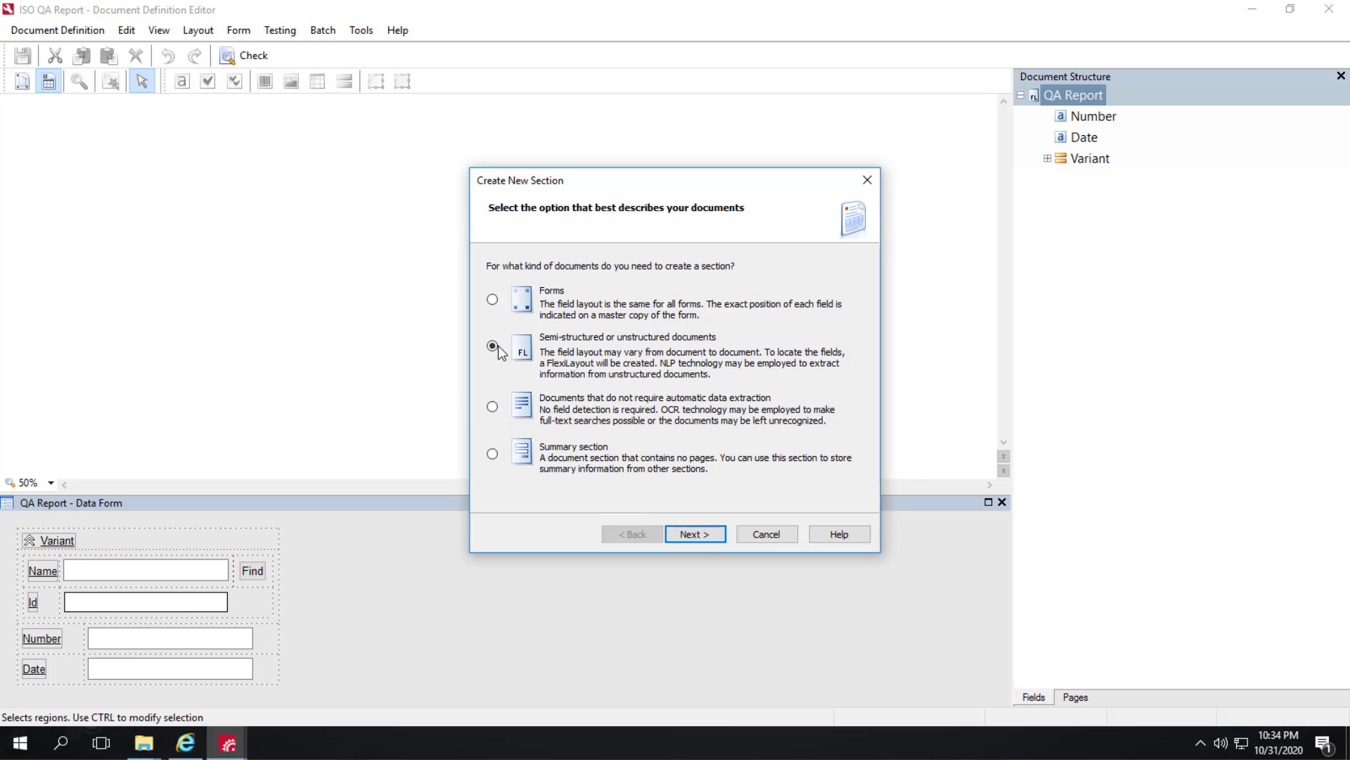
left_click(695, 535)
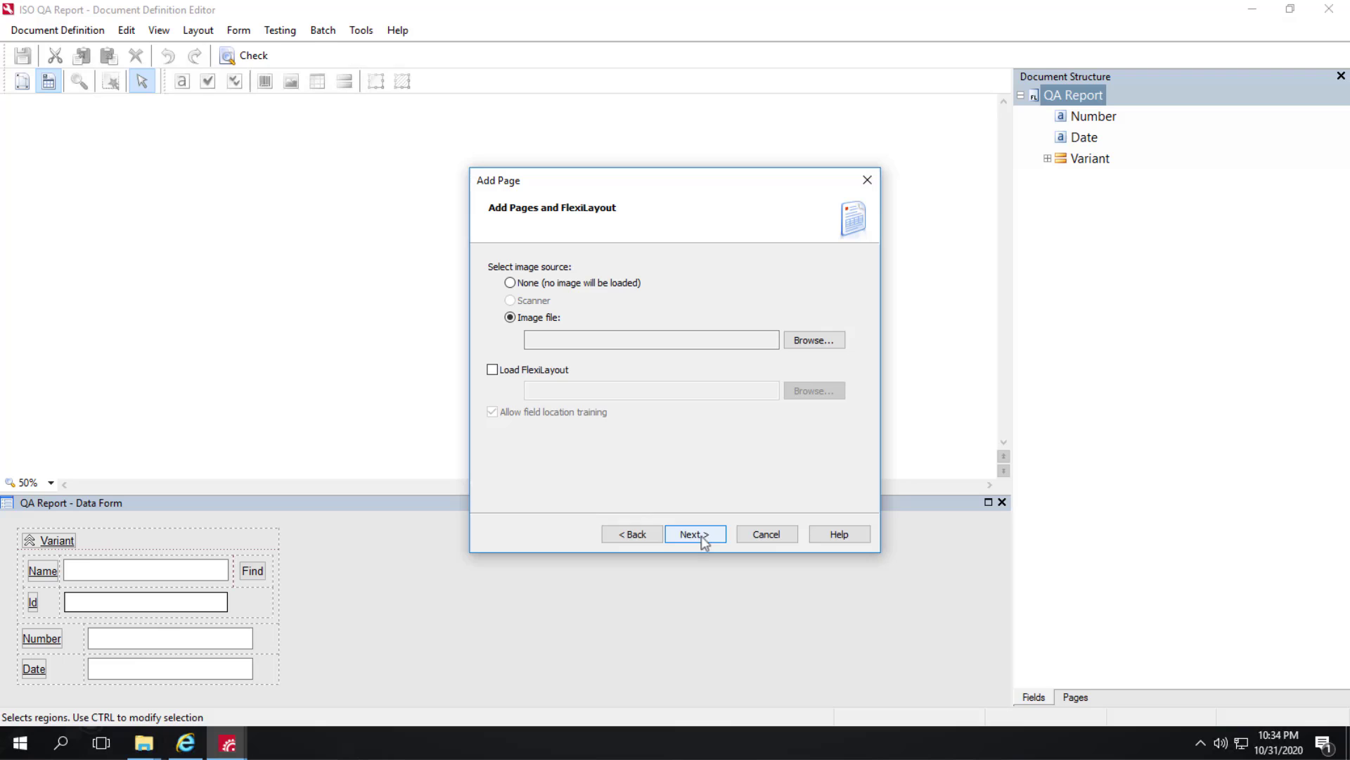
left_click(509, 282)
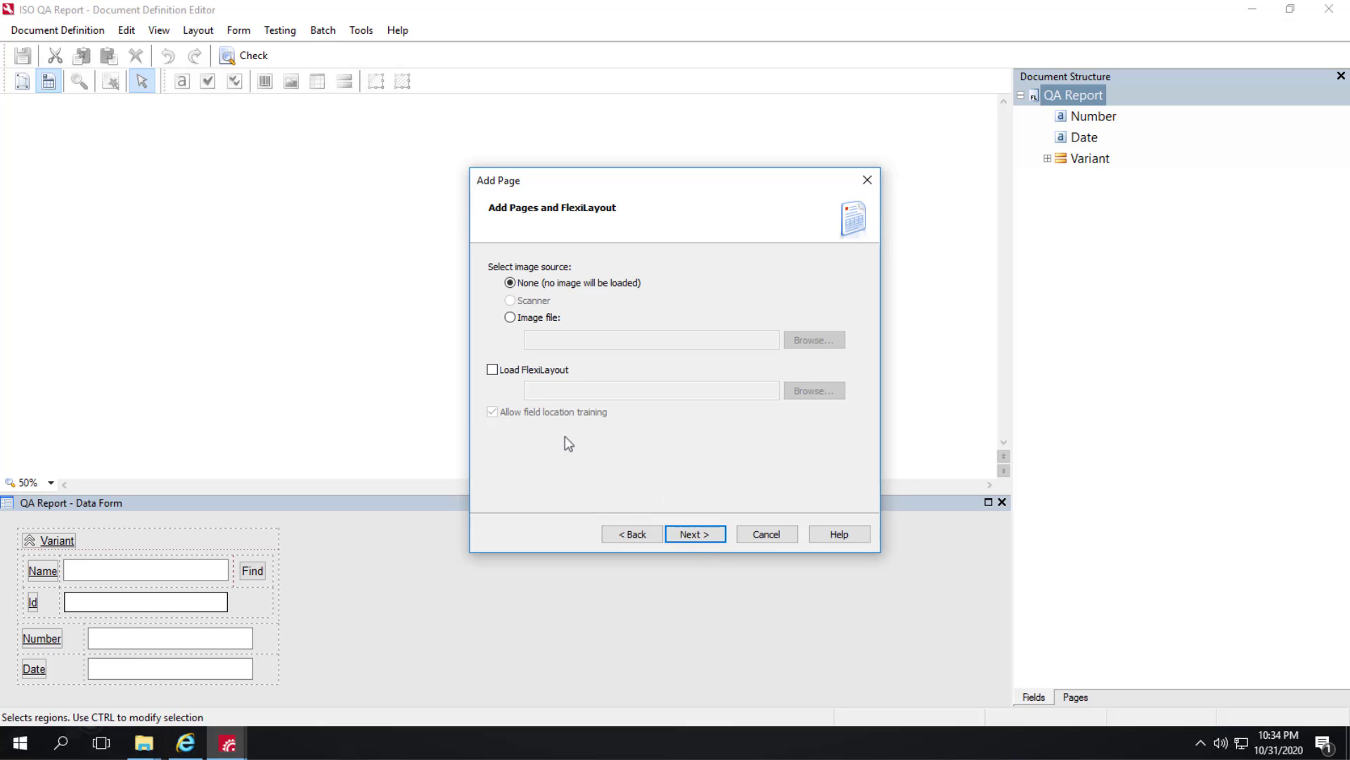
left_click(691, 536)
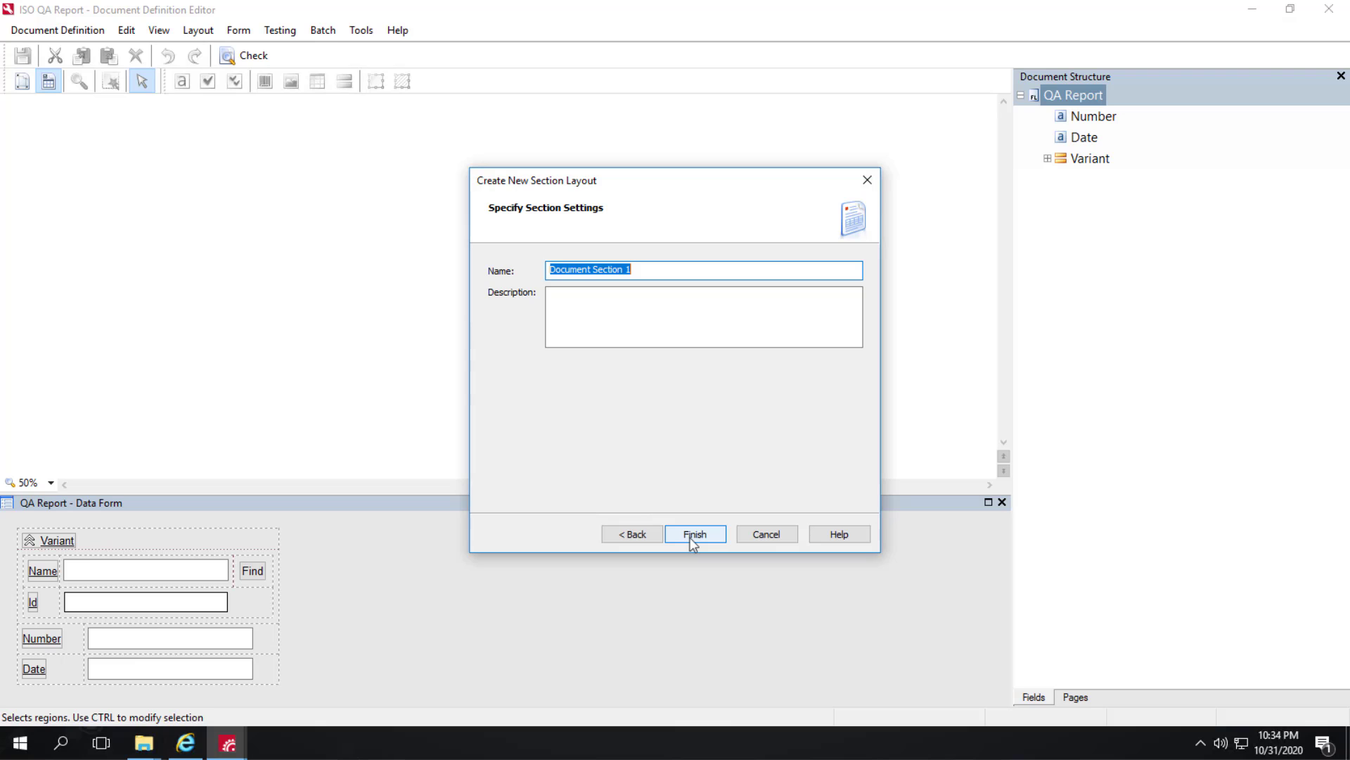
left_click(691, 540)
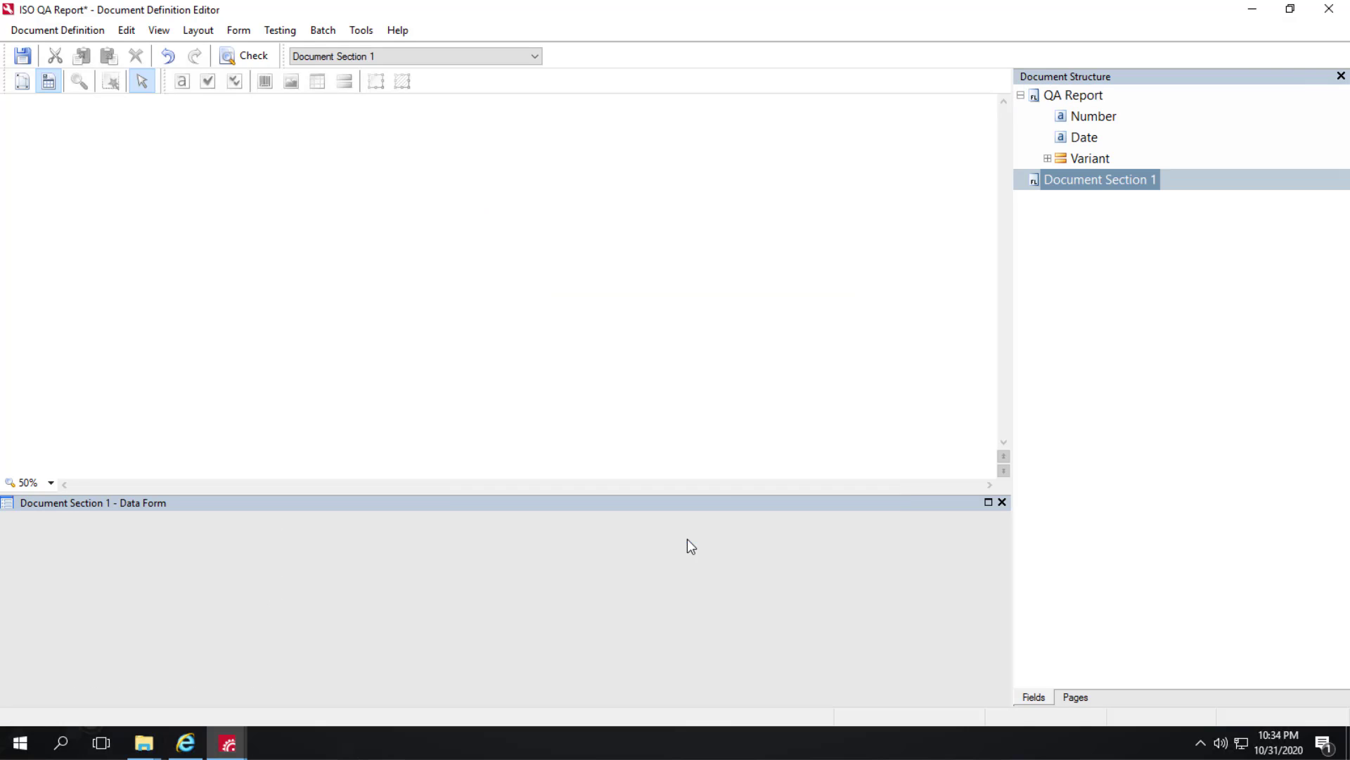
Step: Open Document Section 1's properties and the setup of its Variants data set
double_click(1118, 185)
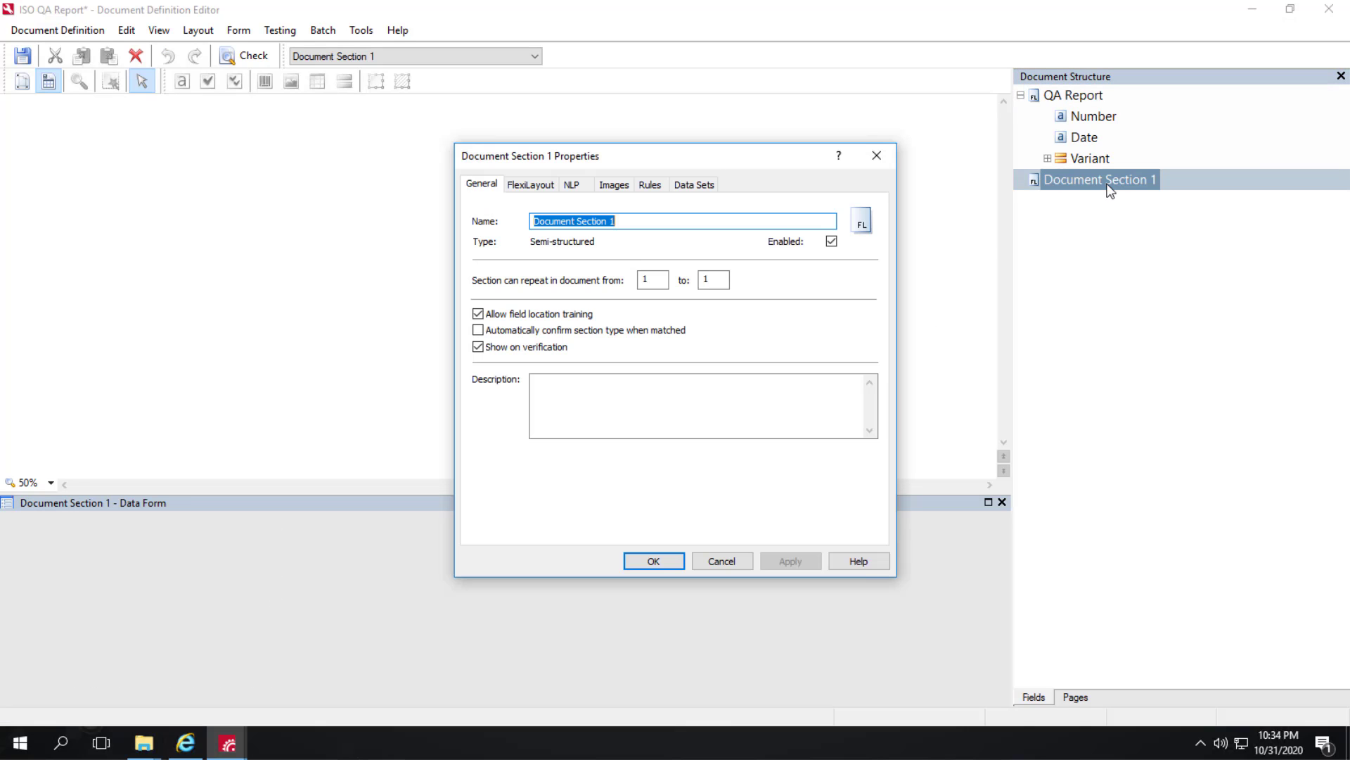
left_click(693, 185)
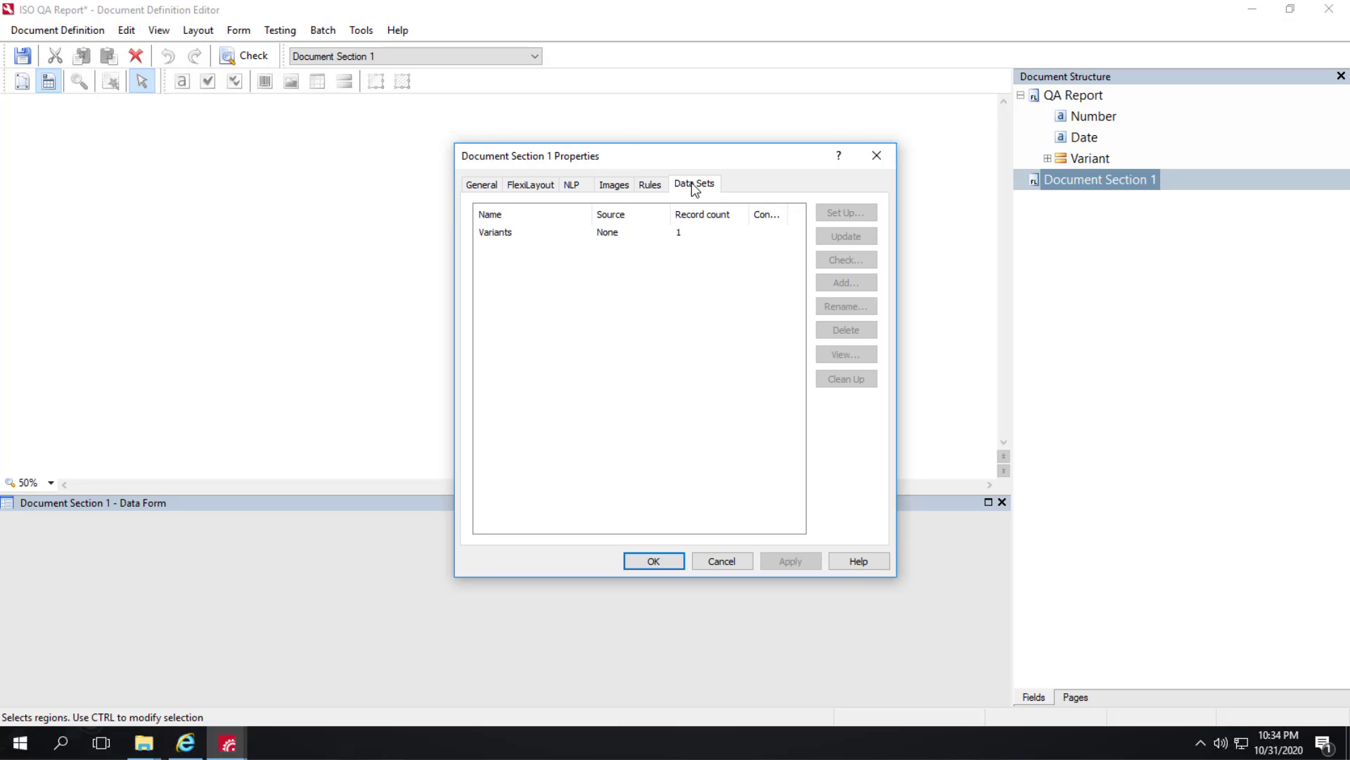
left_click(682, 232)
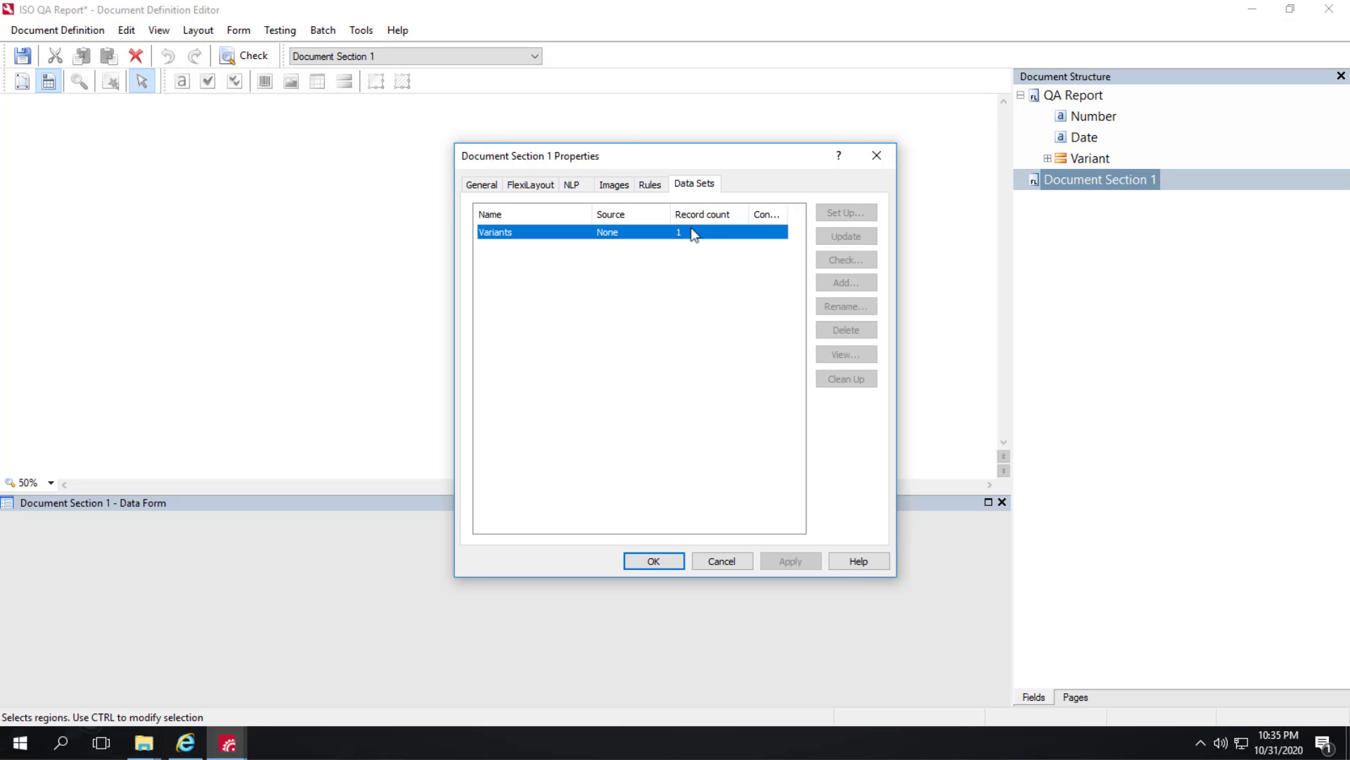
left_click(836, 213)
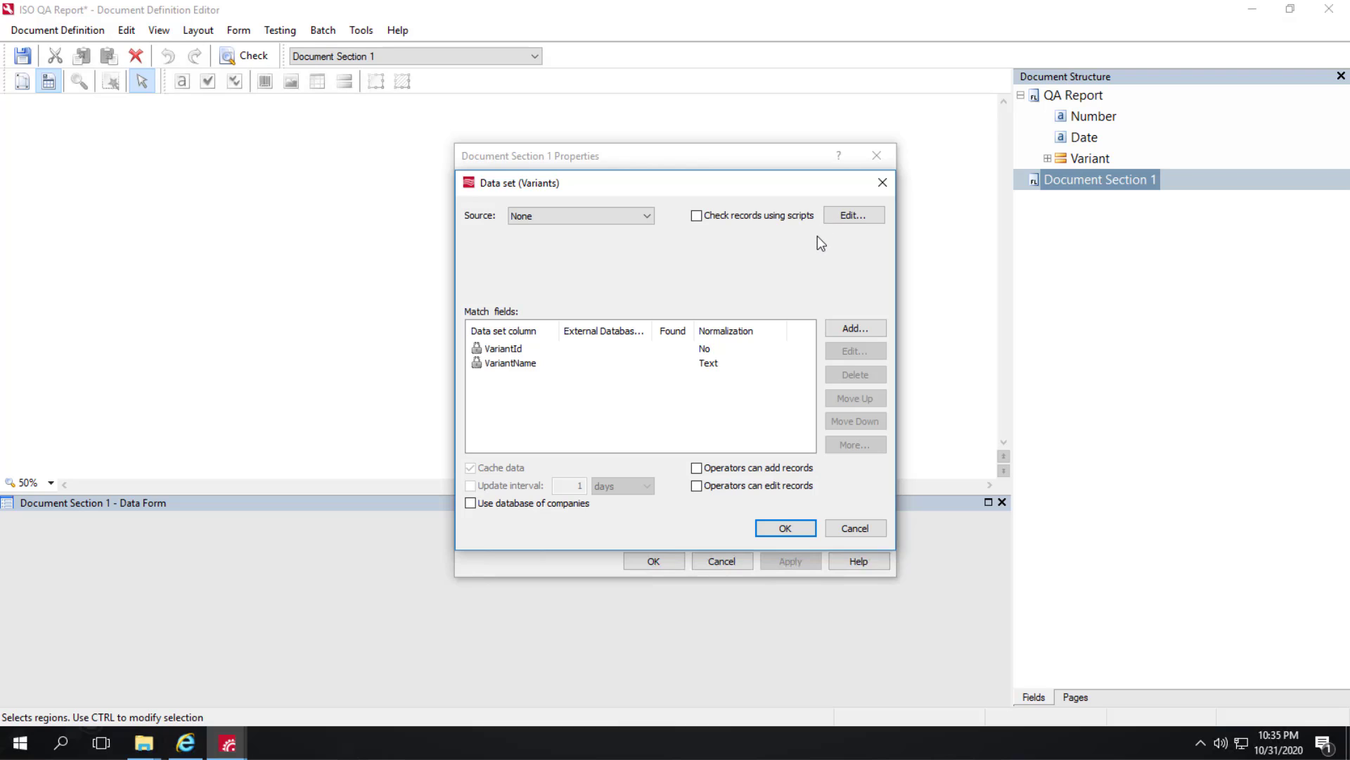
Step: Try Database as the Variants data set source, then cancel both dialogs unchanged
left_click(471, 502)
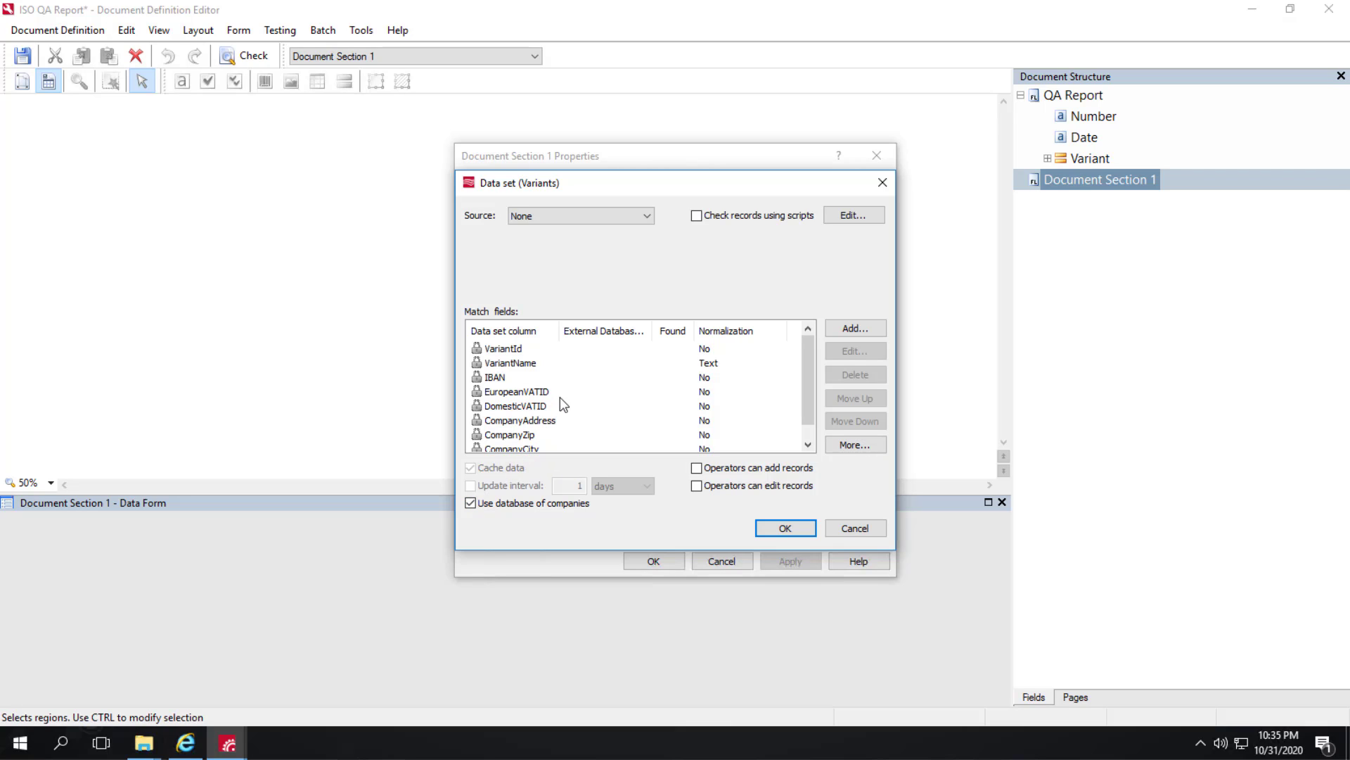
left_click(599, 223)
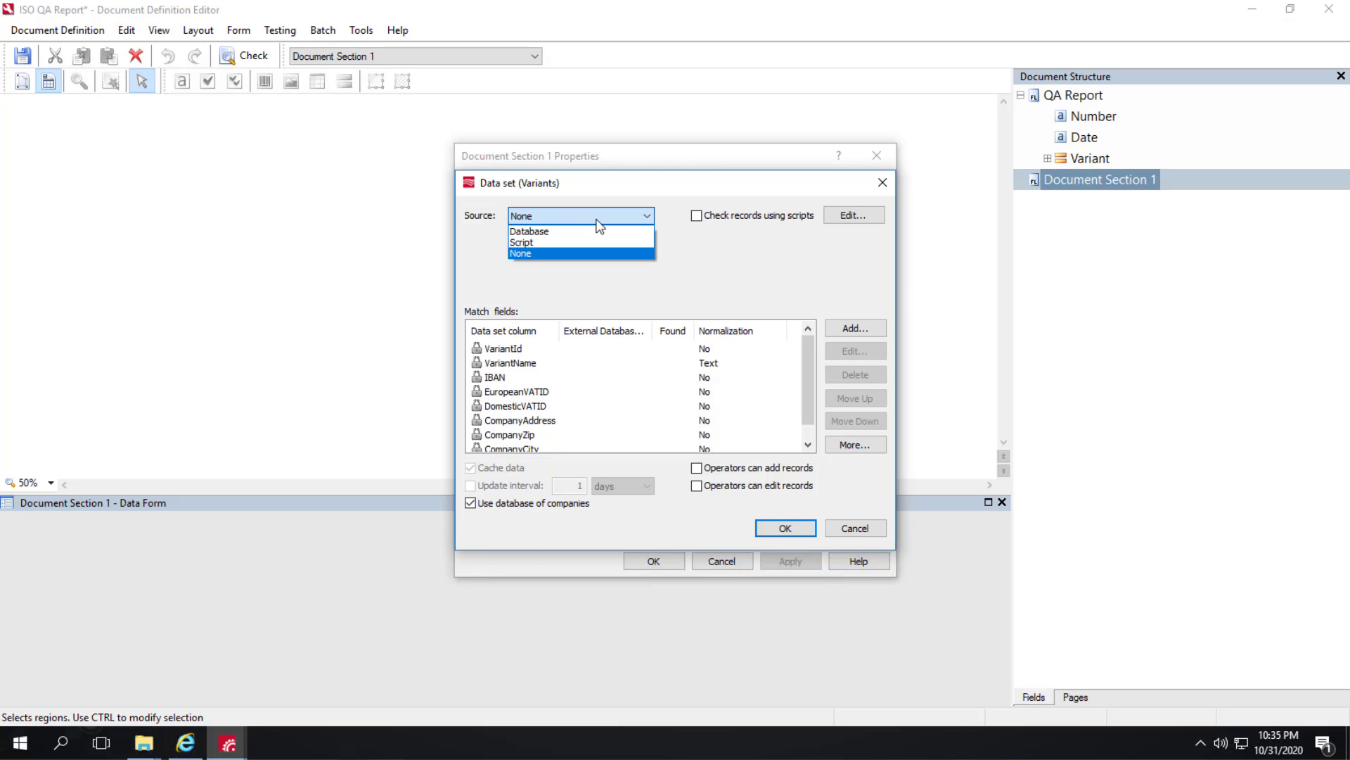
left_click(559, 237)
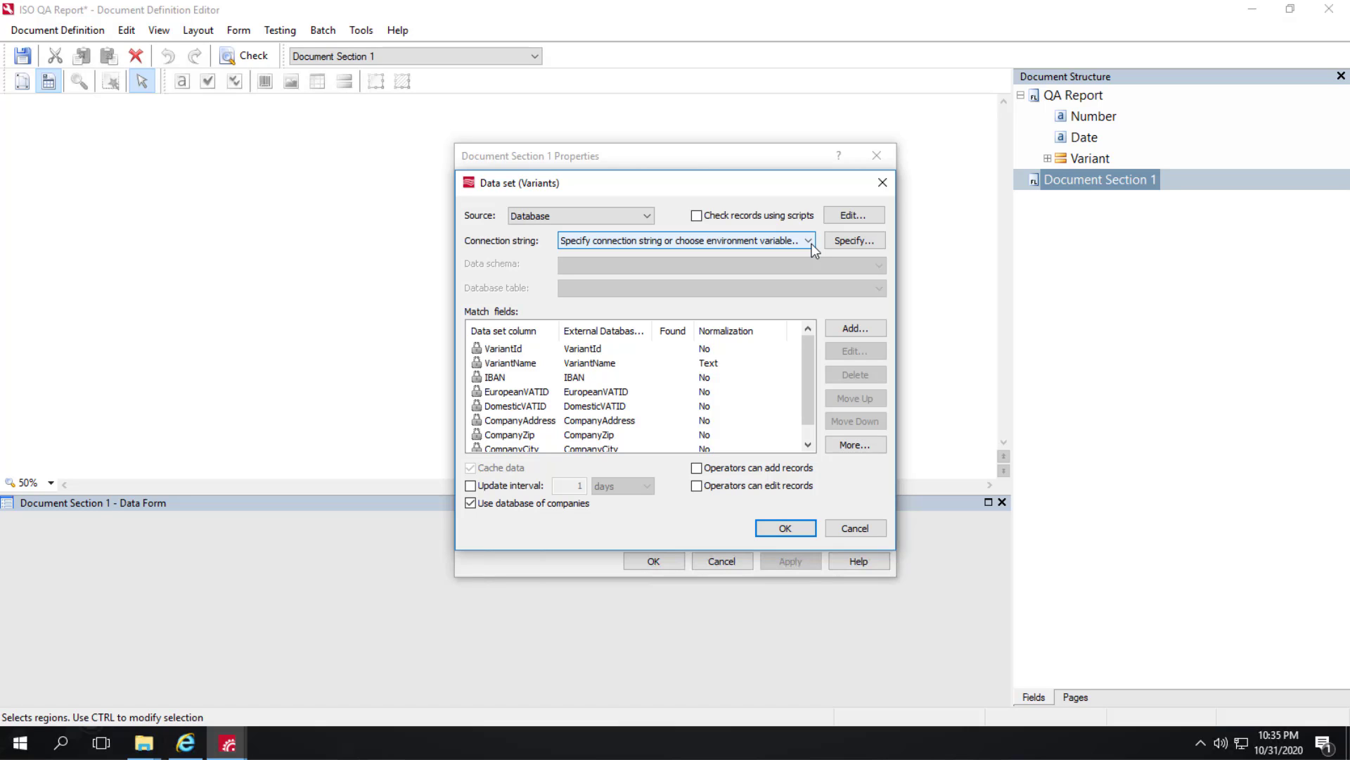
key("Tab")
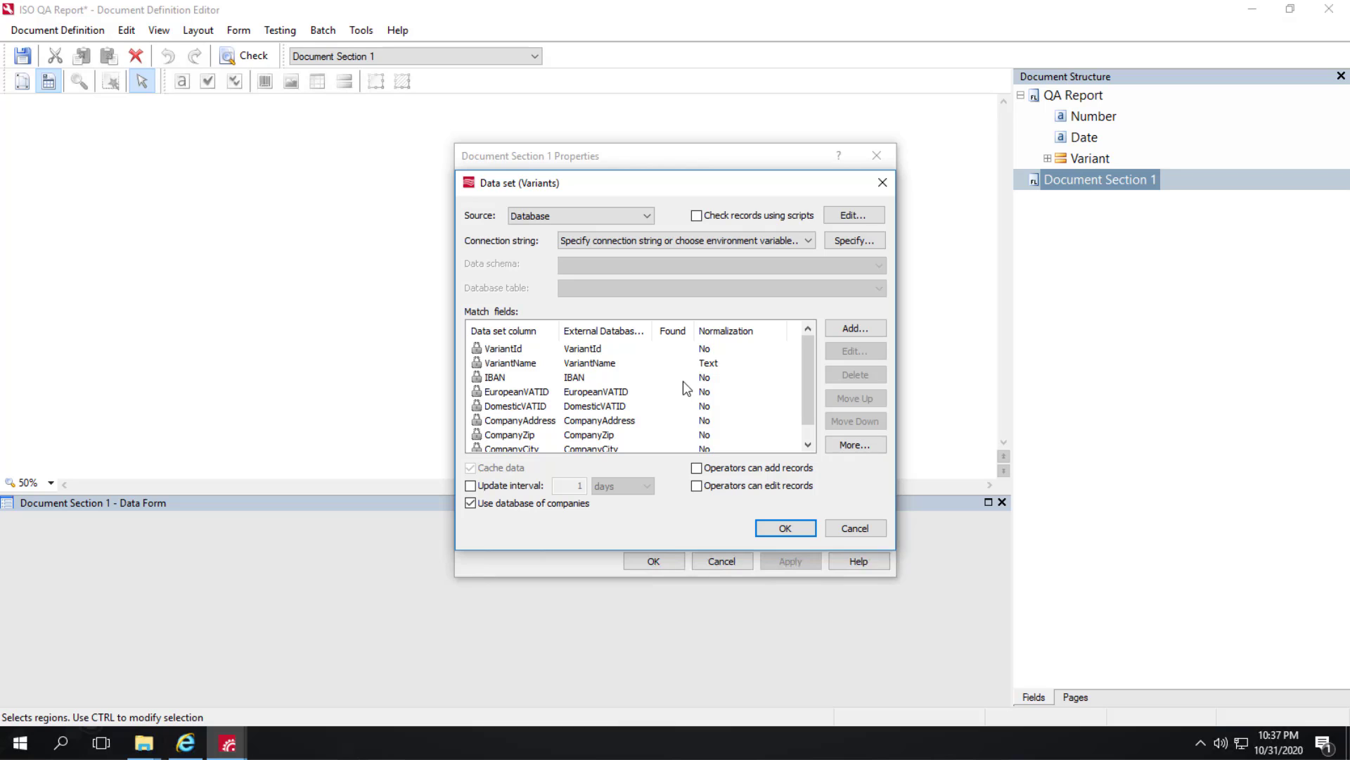
left_click(846, 526)
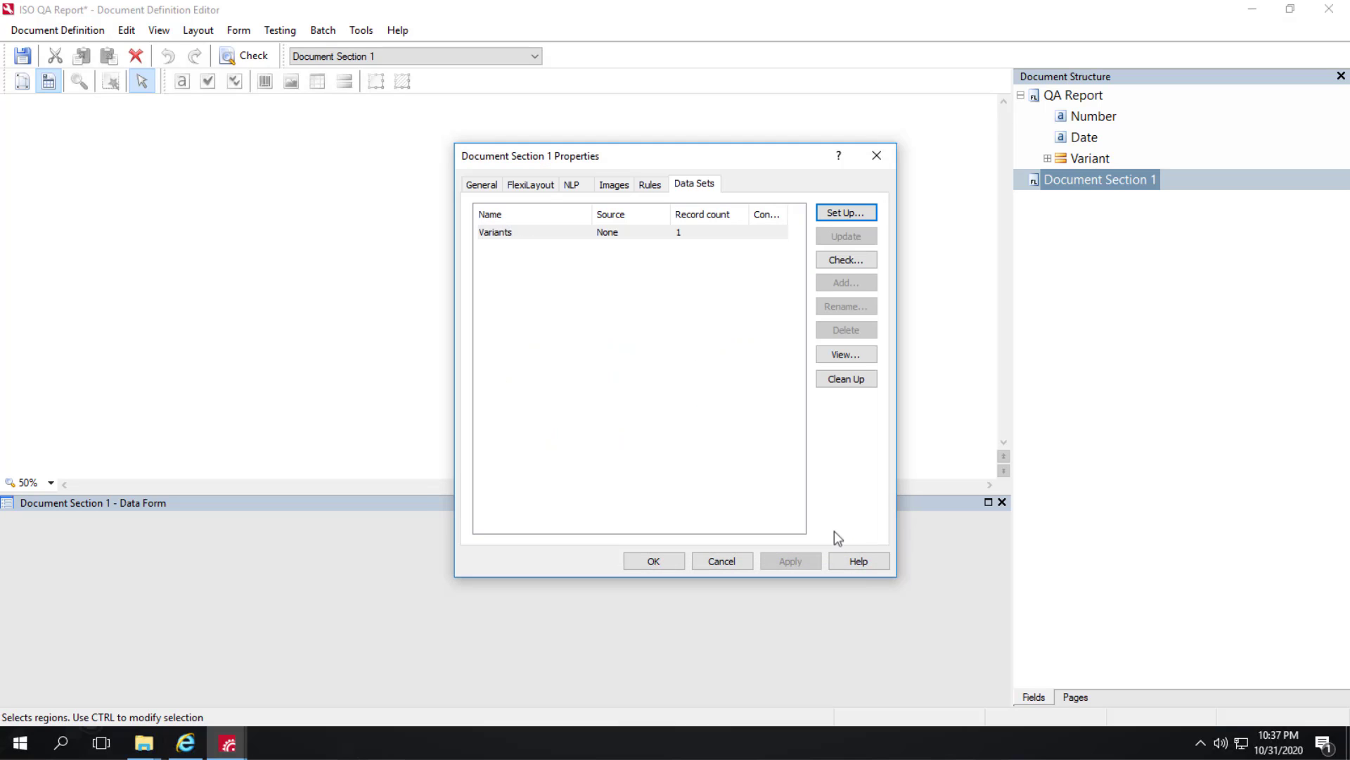
left_click(722, 561)
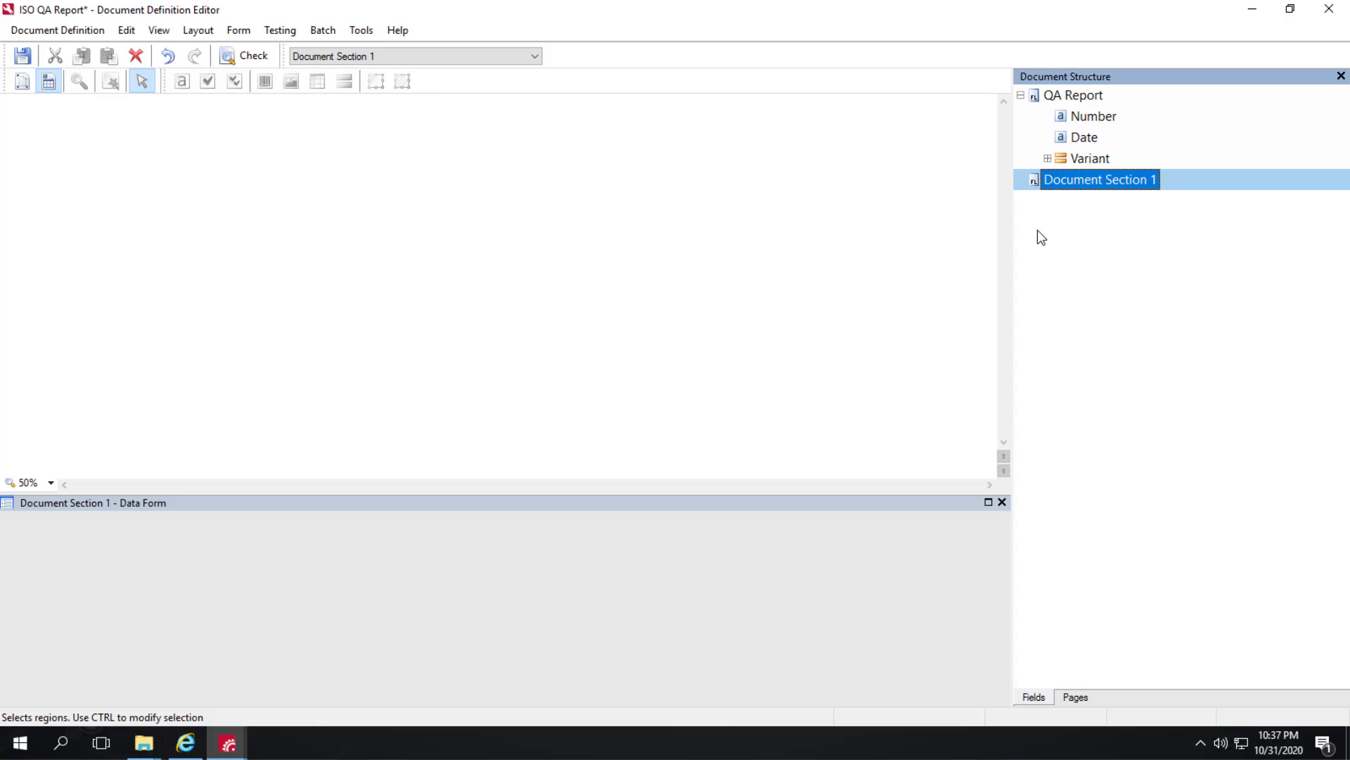
key("Delete")
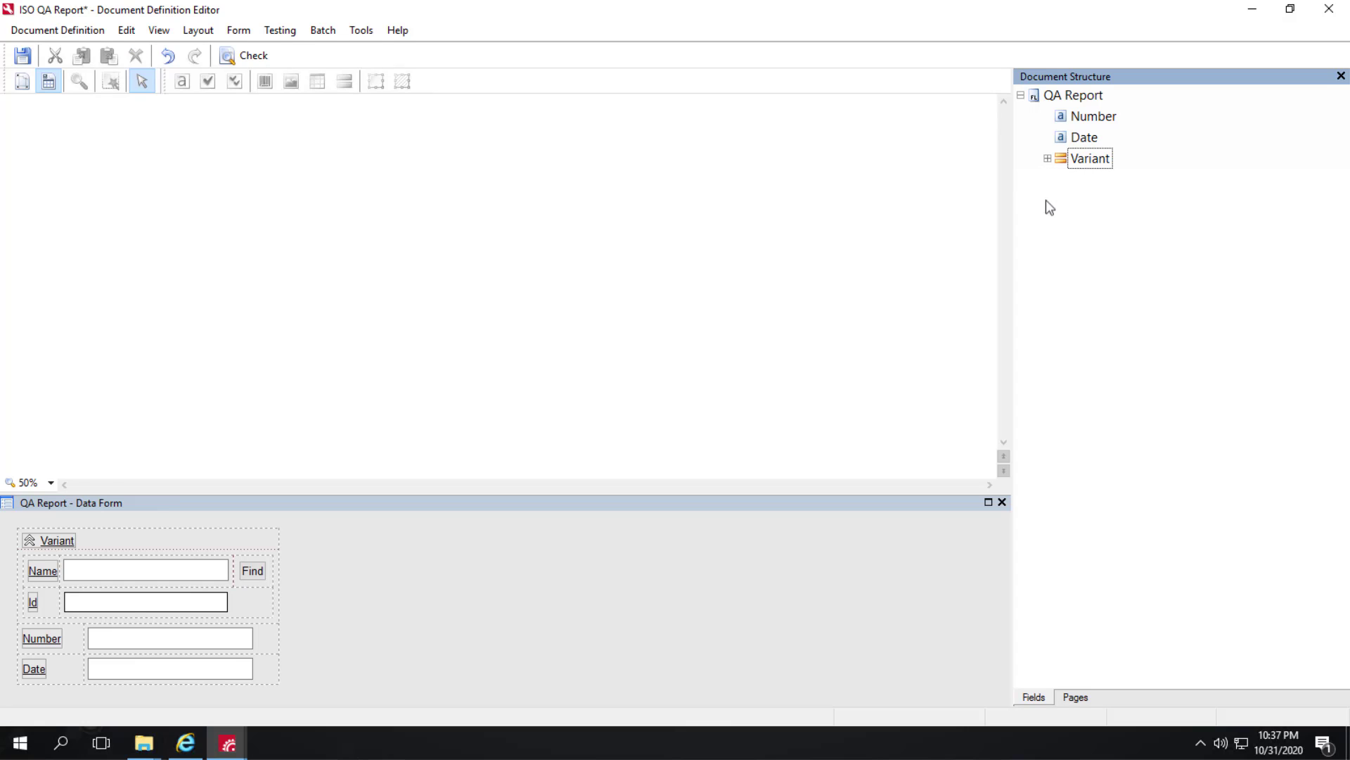
left_click(1075, 95)
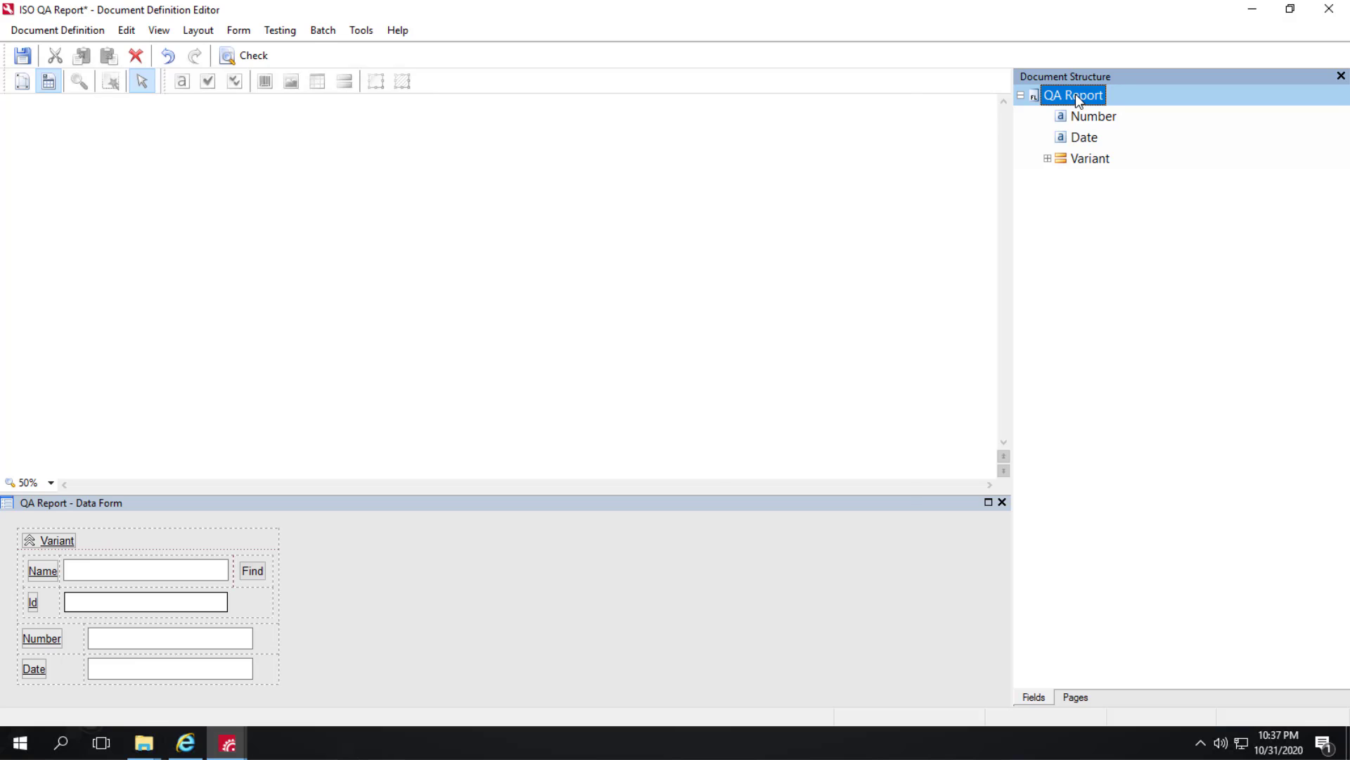
double_click(1075, 94)
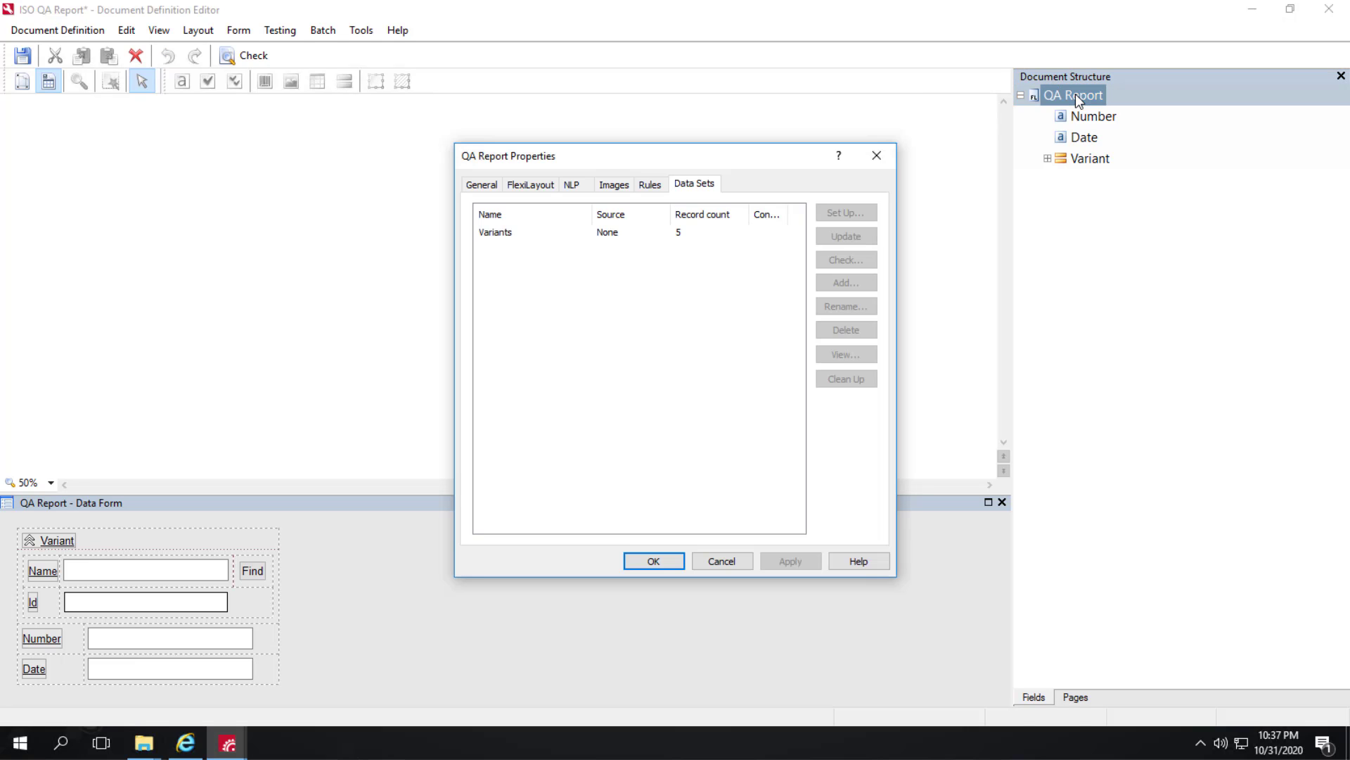
left_click(564, 235)
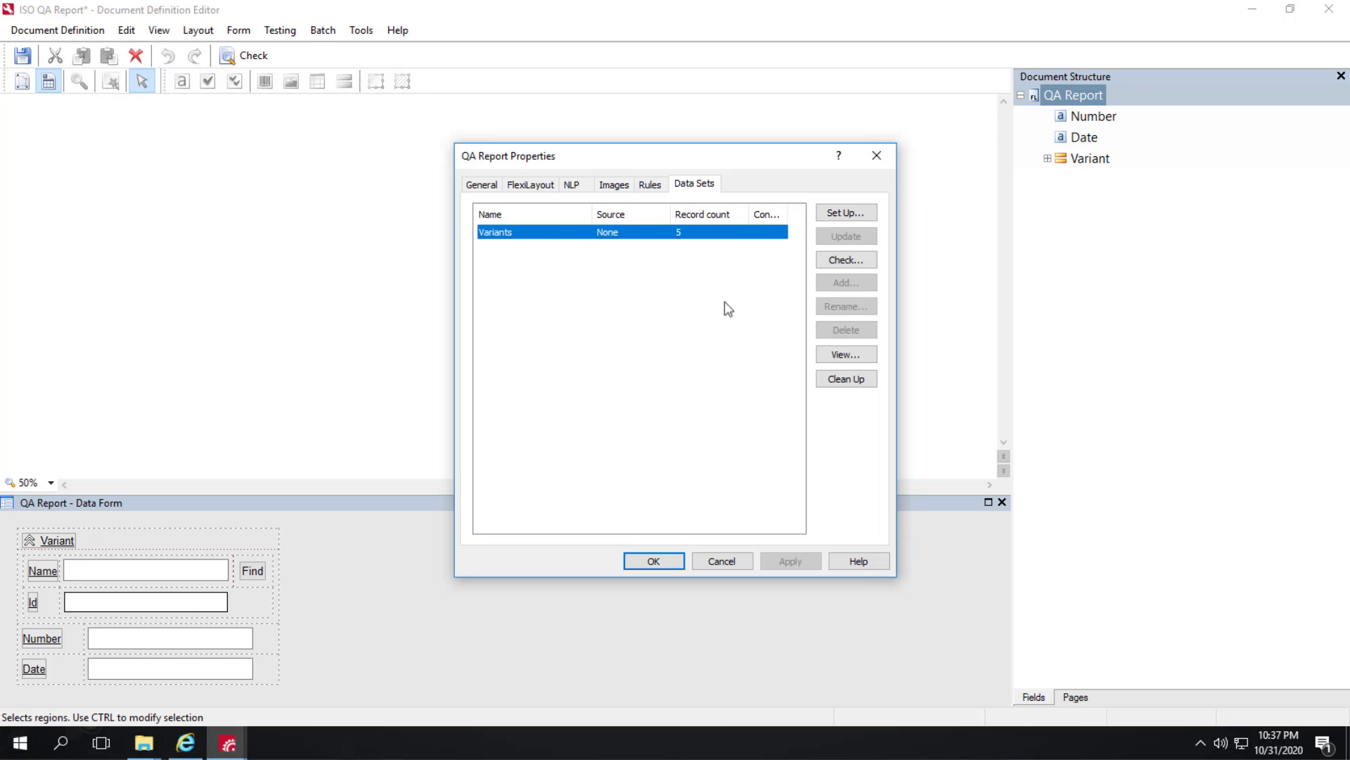
left_click(846, 354)
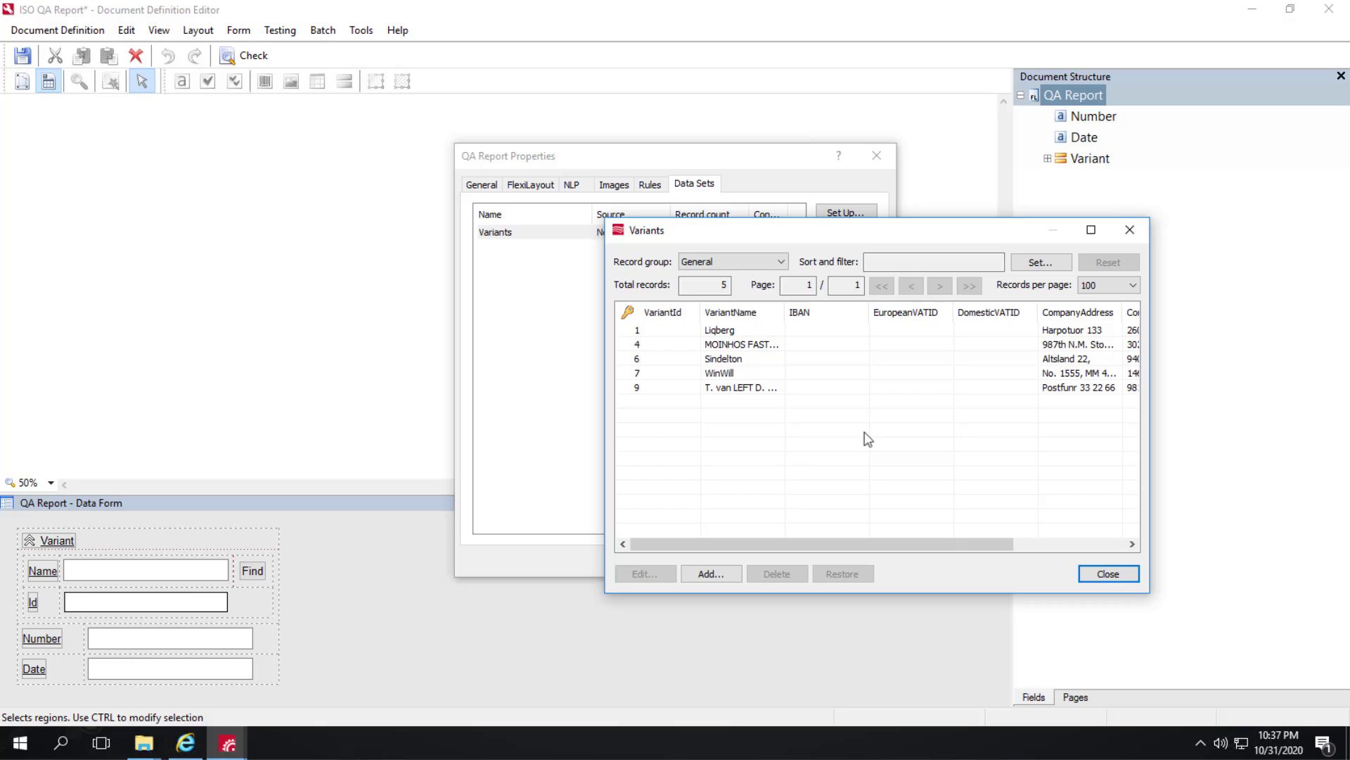
left_click_drag(873, 536, 1025, 527)
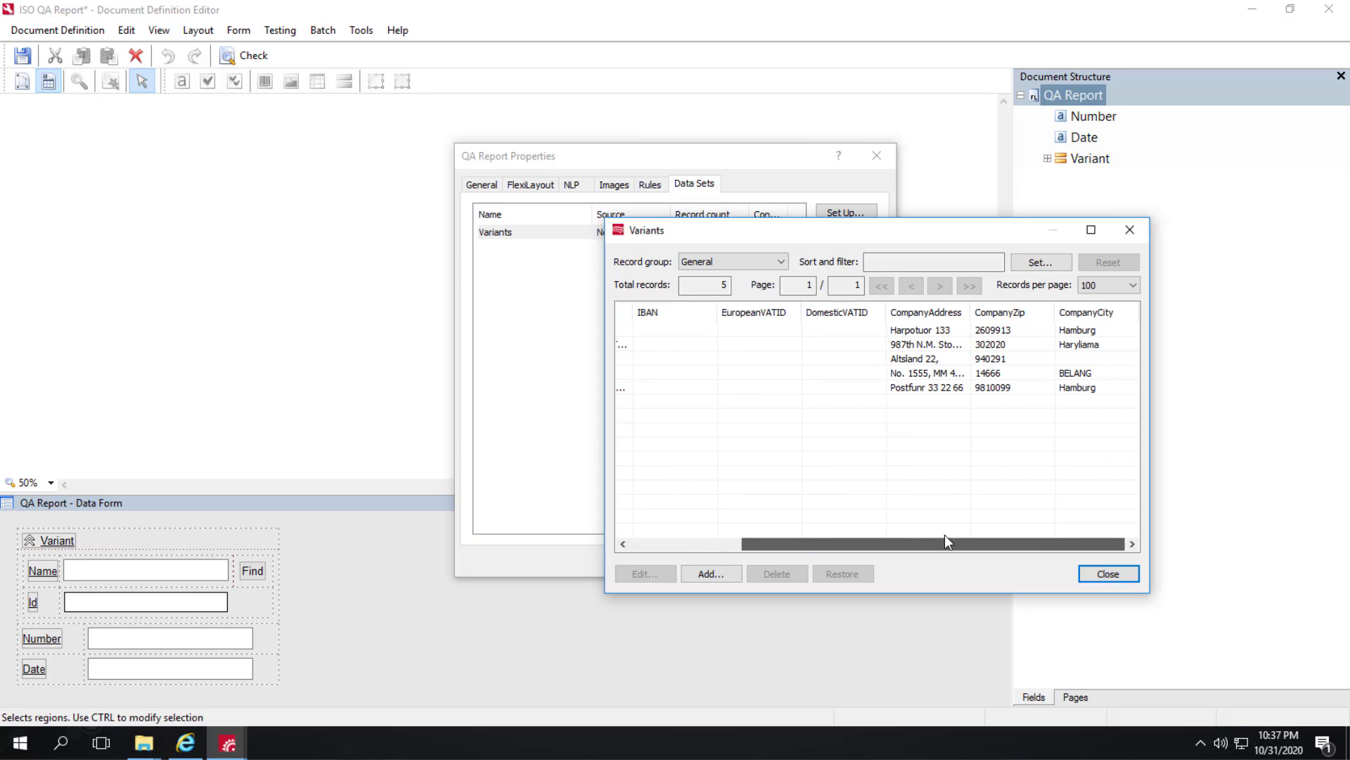
left_click_drag(943, 534, 794, 538)
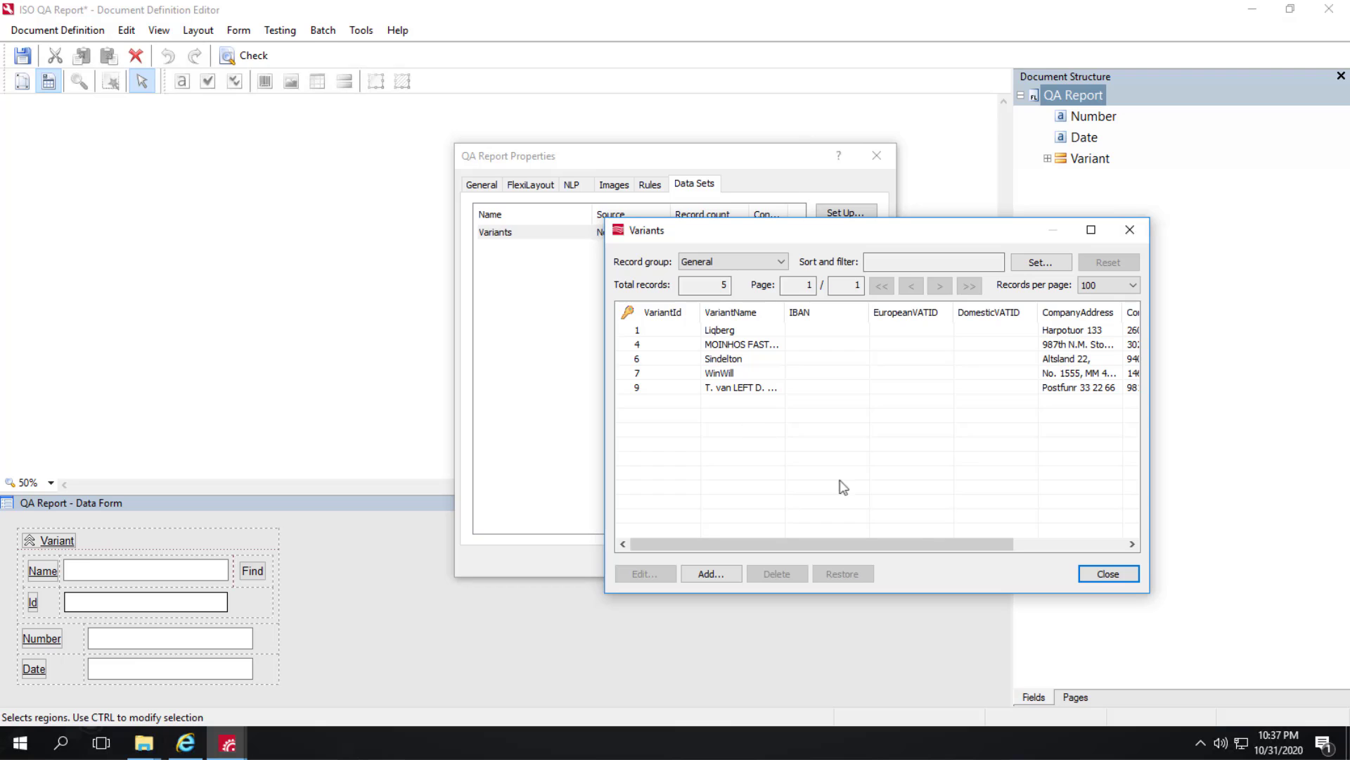
left_click_drag(994, 538, 842, 534)
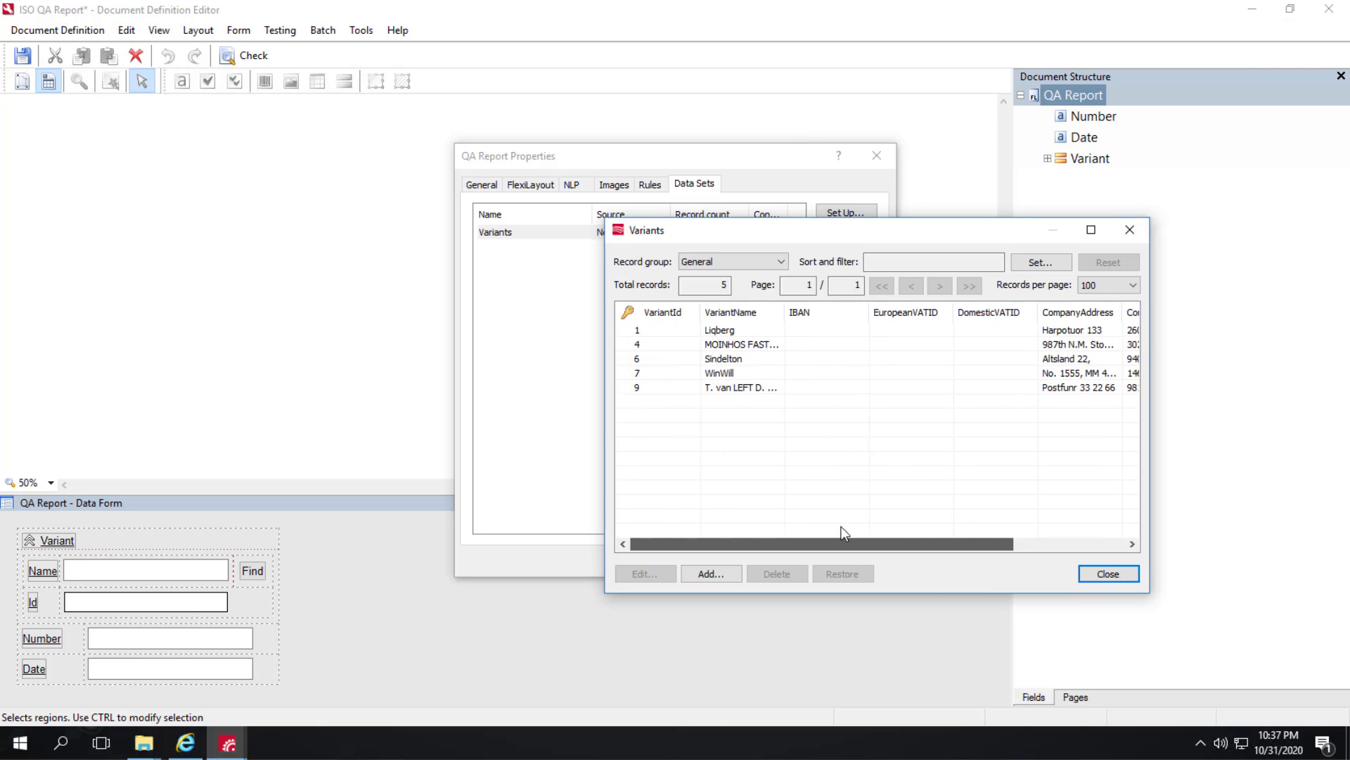
left_click(1117, 575)
left_click(689, 232)
left_click(851, 212)
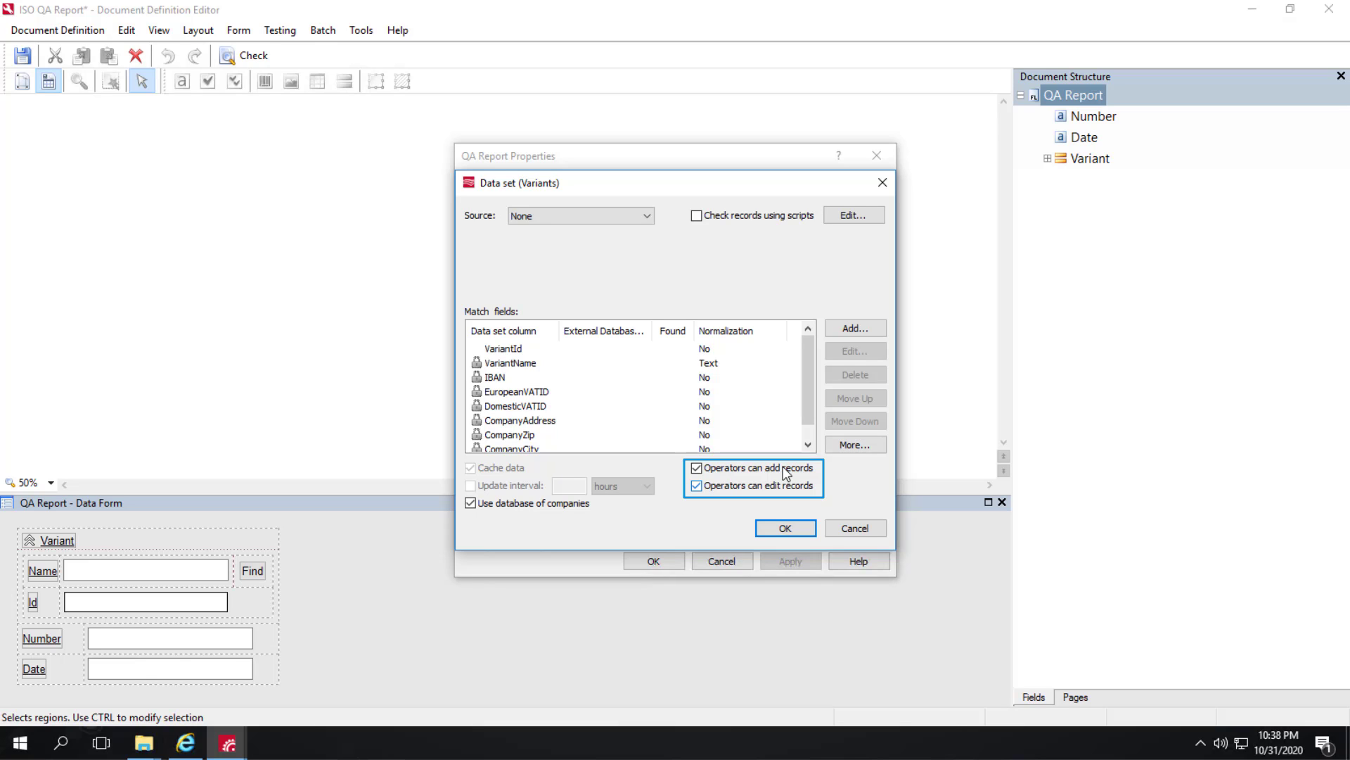
left_click(855, 528)
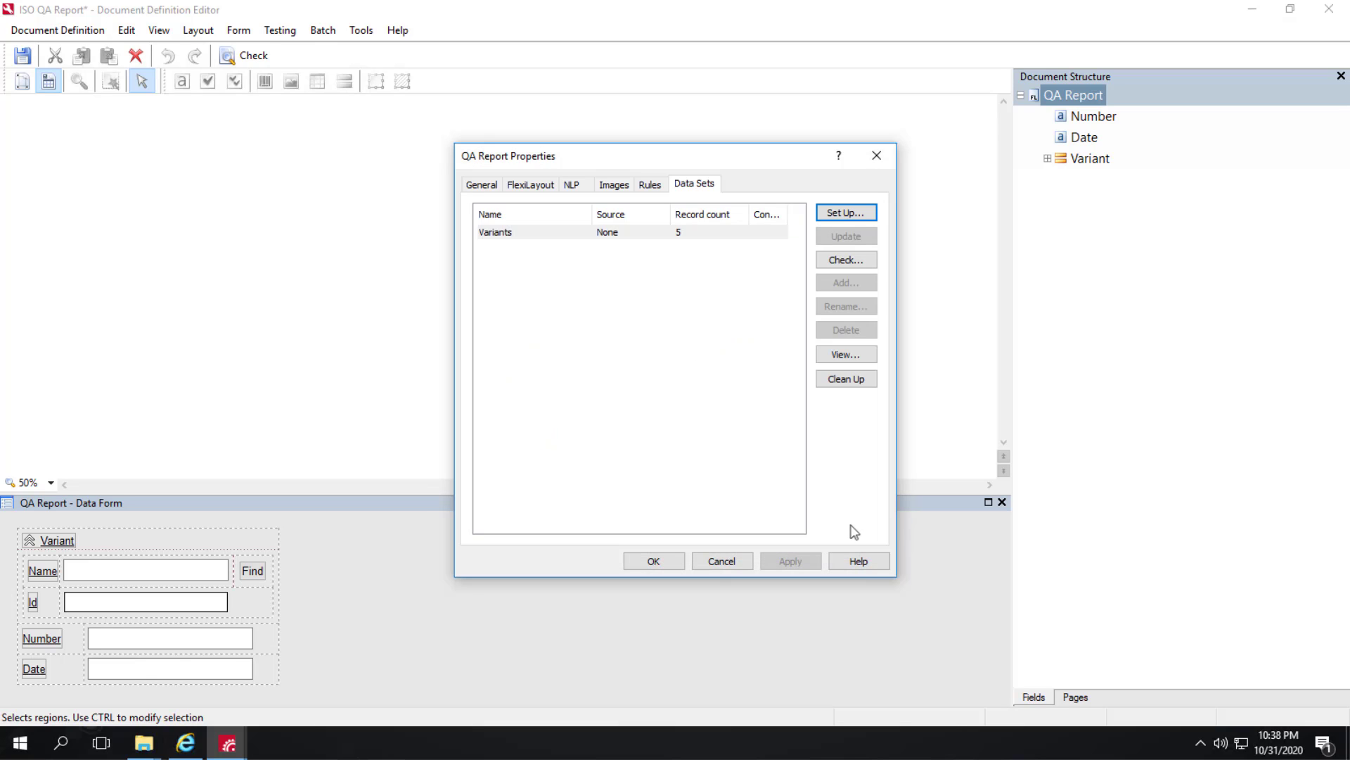
left_click(722, 560)
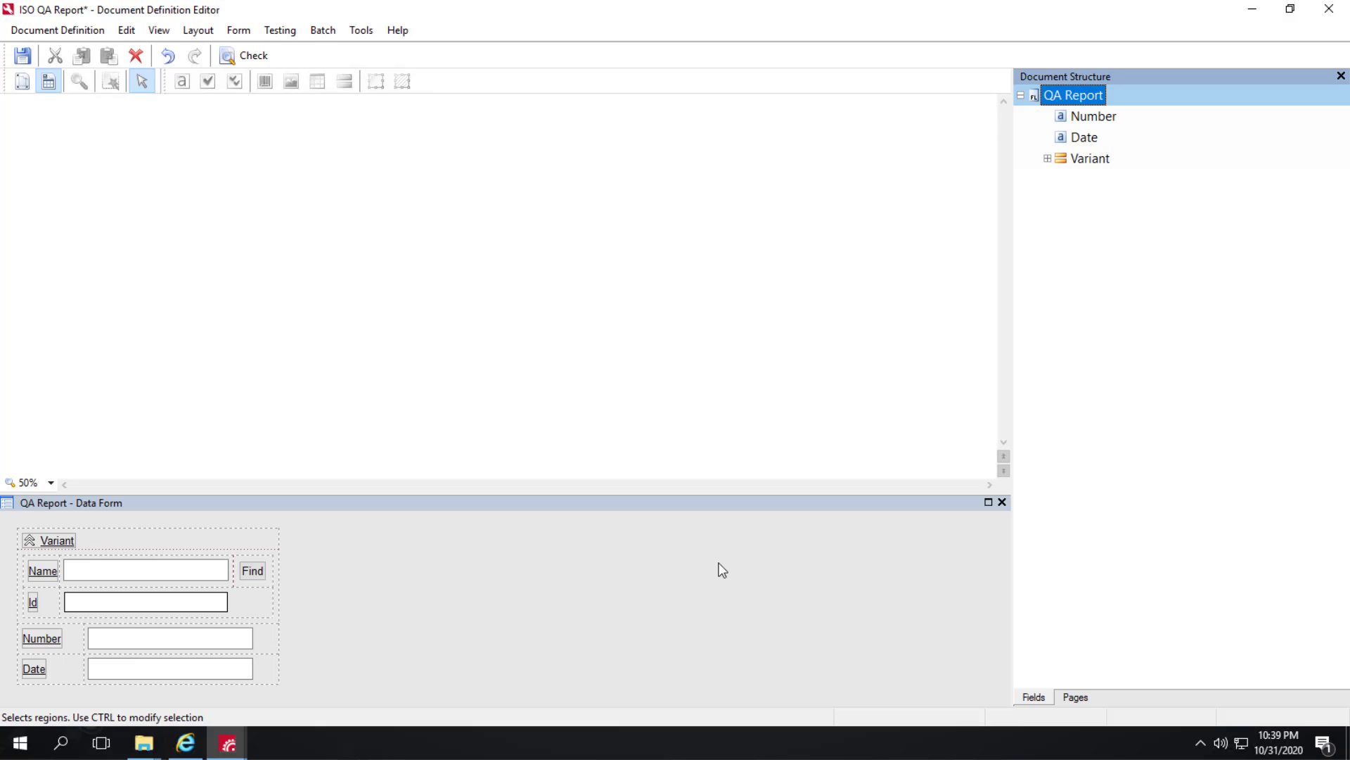
Step: Review the Variant Id field's properties and data source, closing without changes
left_click(1048, 159)
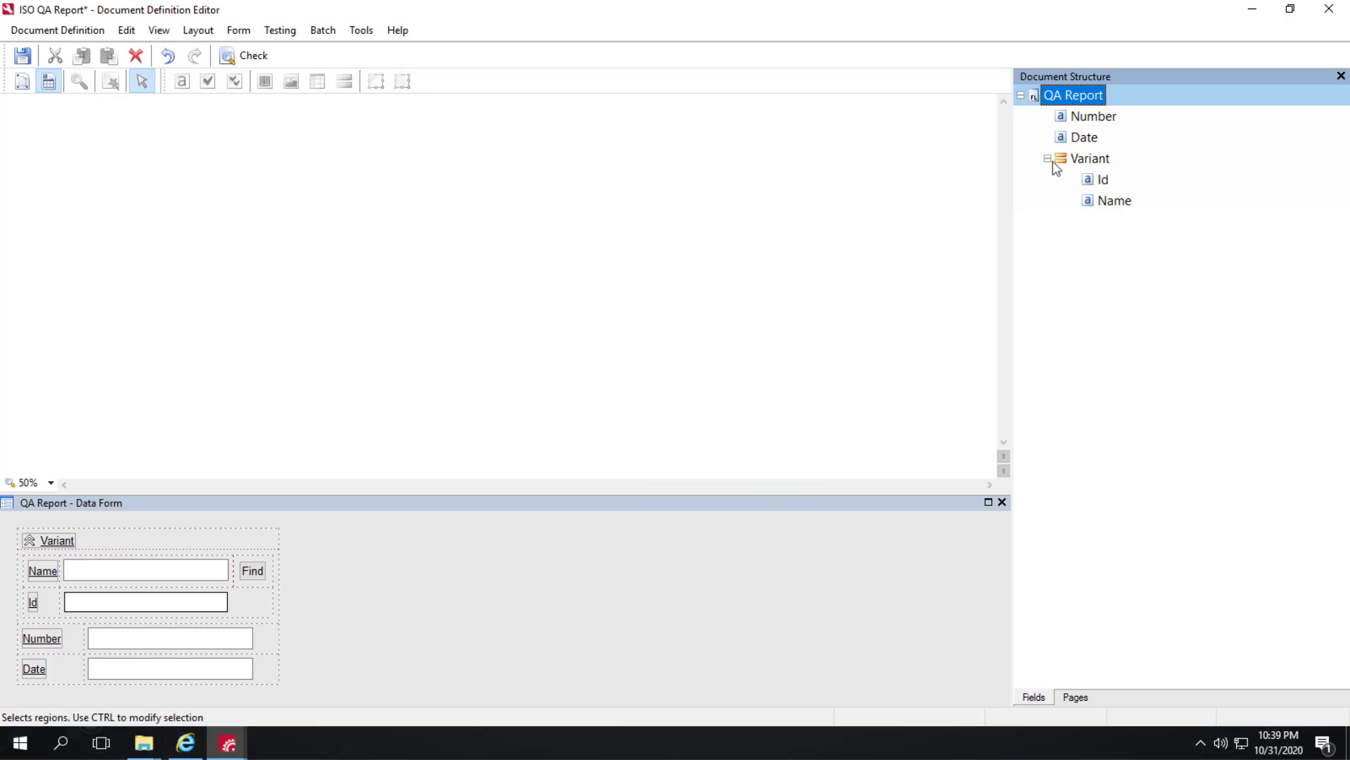
double_click(1092, 181)
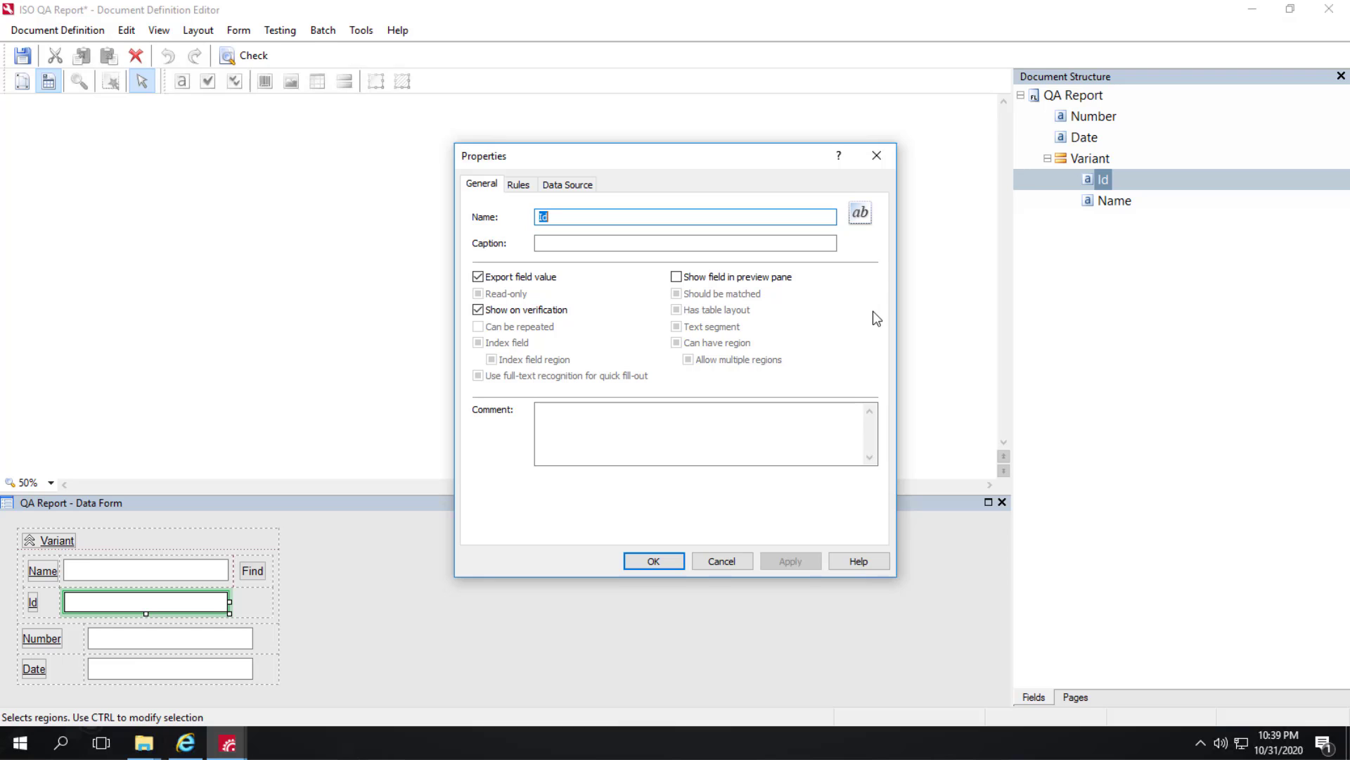
left_click(553, 183)
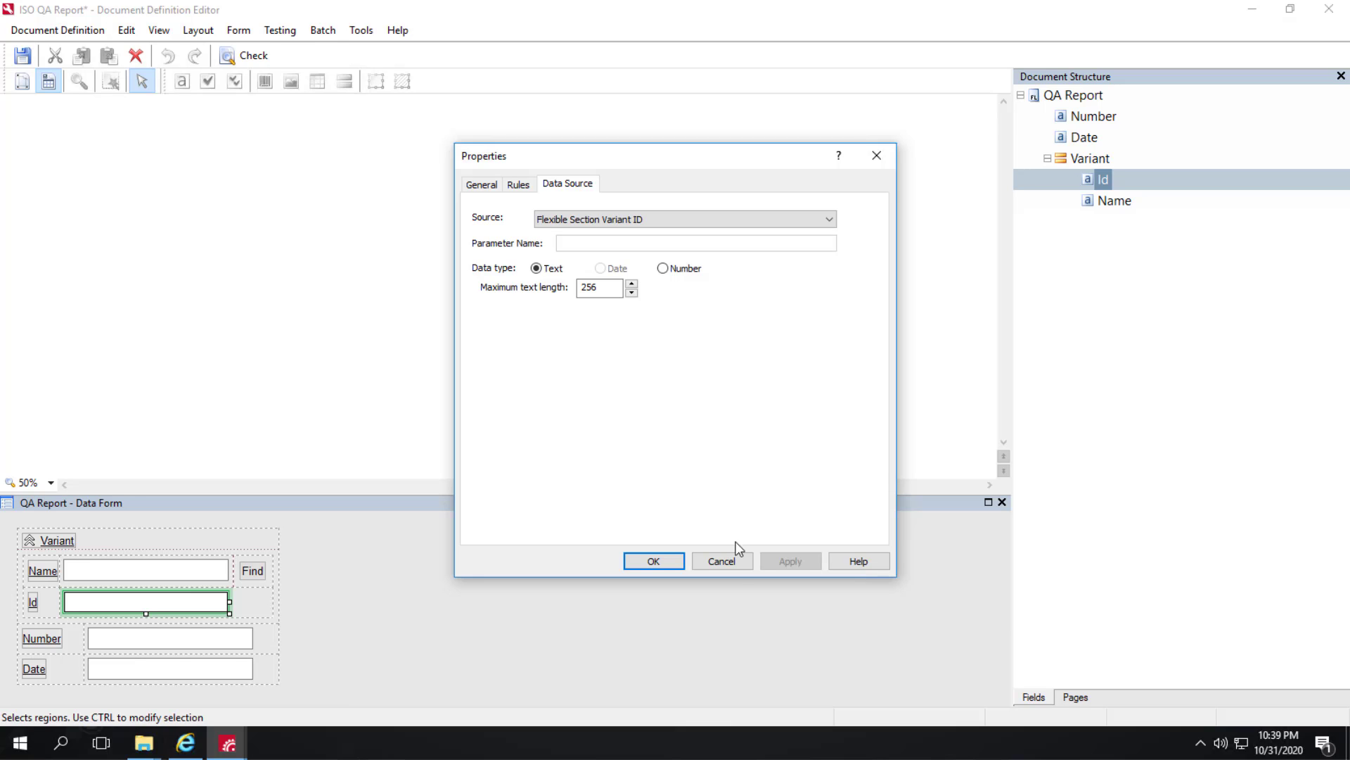
left_click(722, 562)
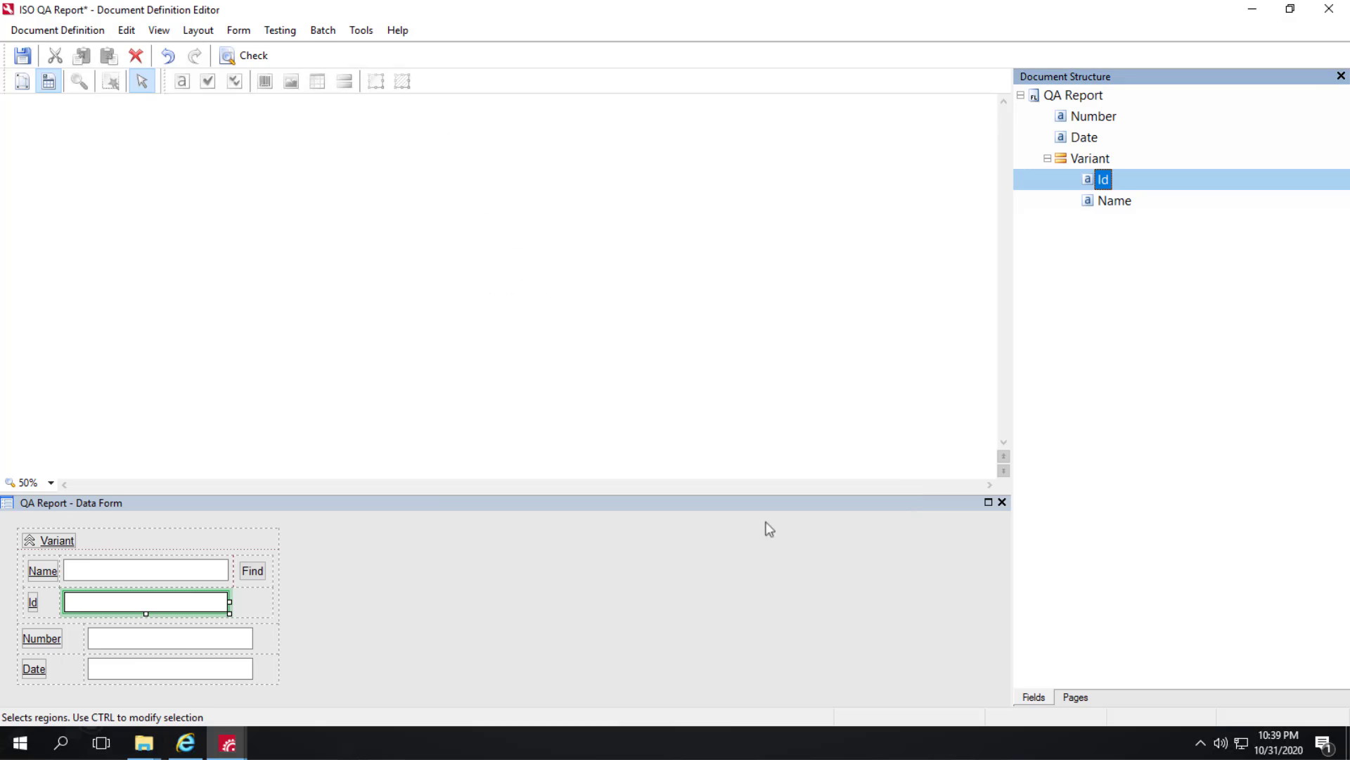
Step: Review the Name field's General, Data and Rules settings, closing without changes
double_click(1108, 204)
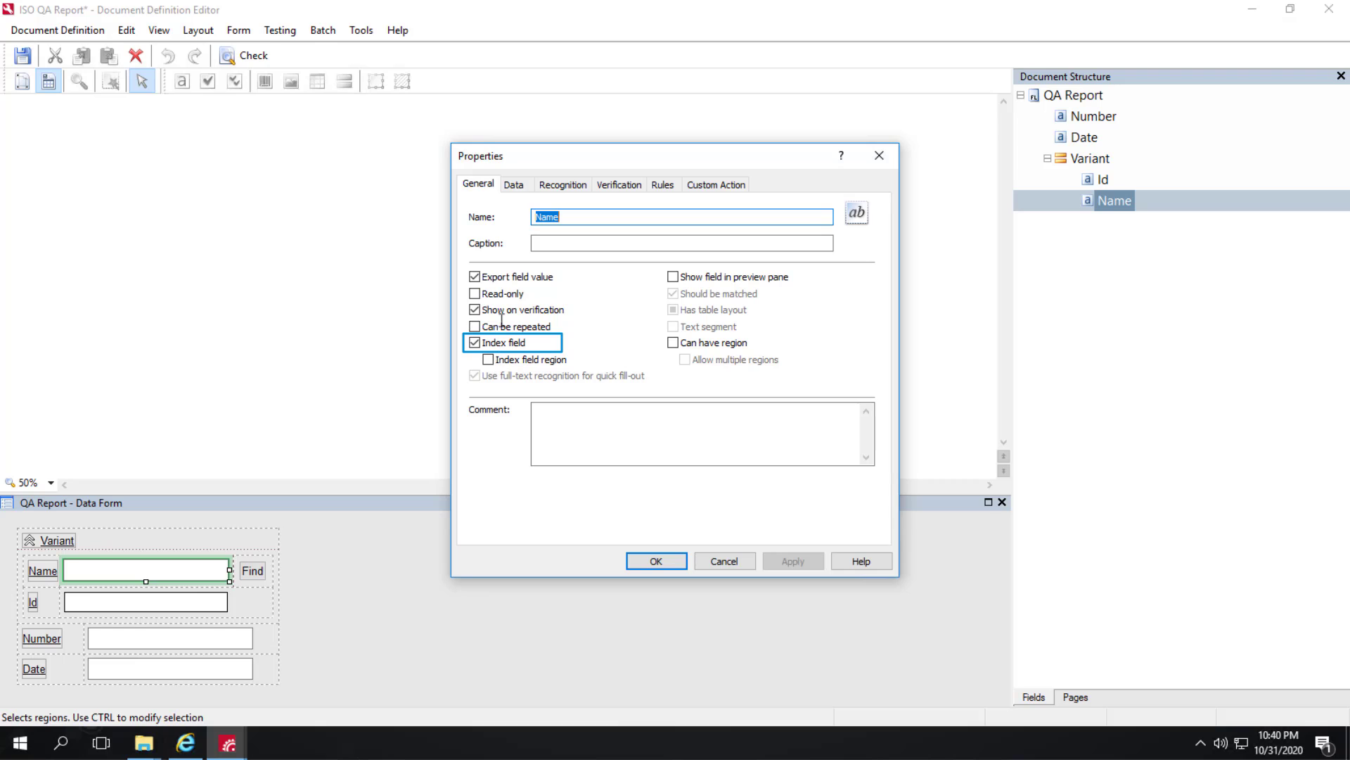
left_click(514, 184)
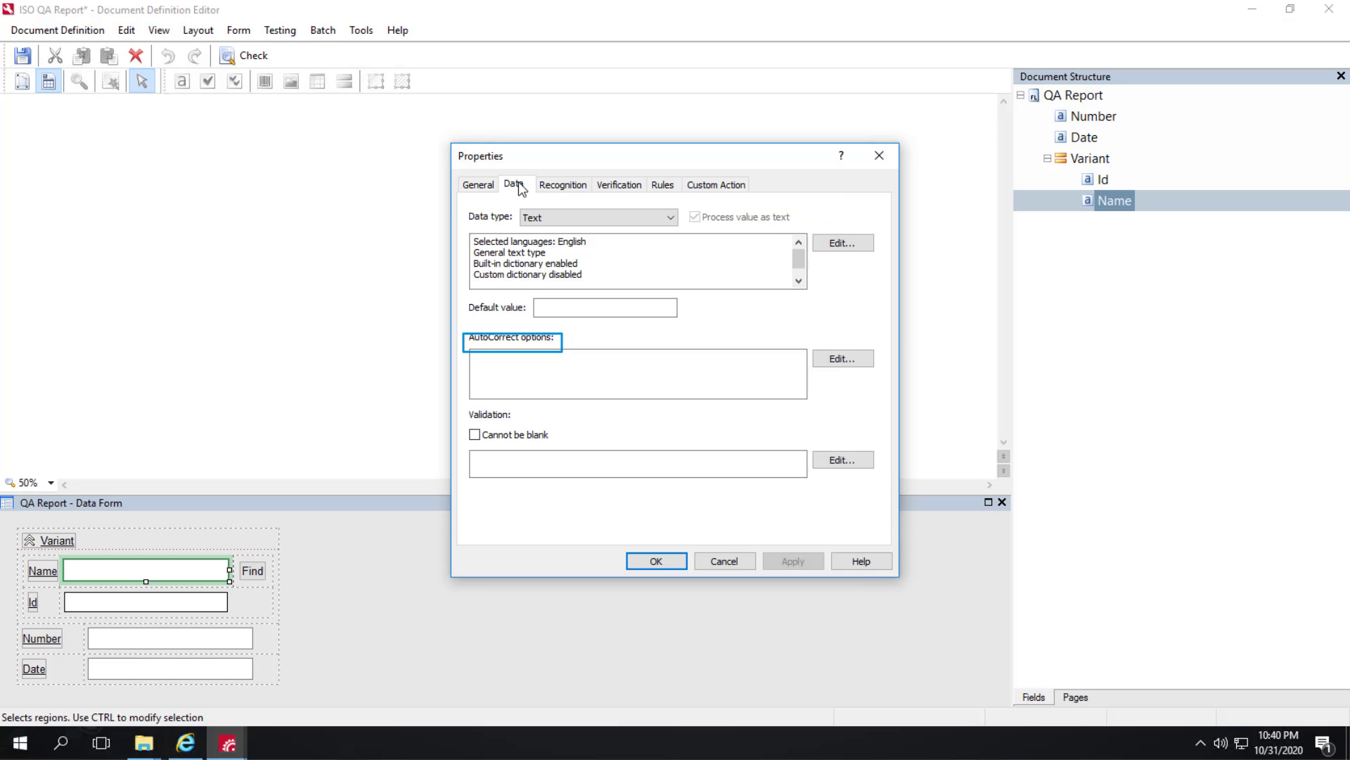
left_click(659, 185)
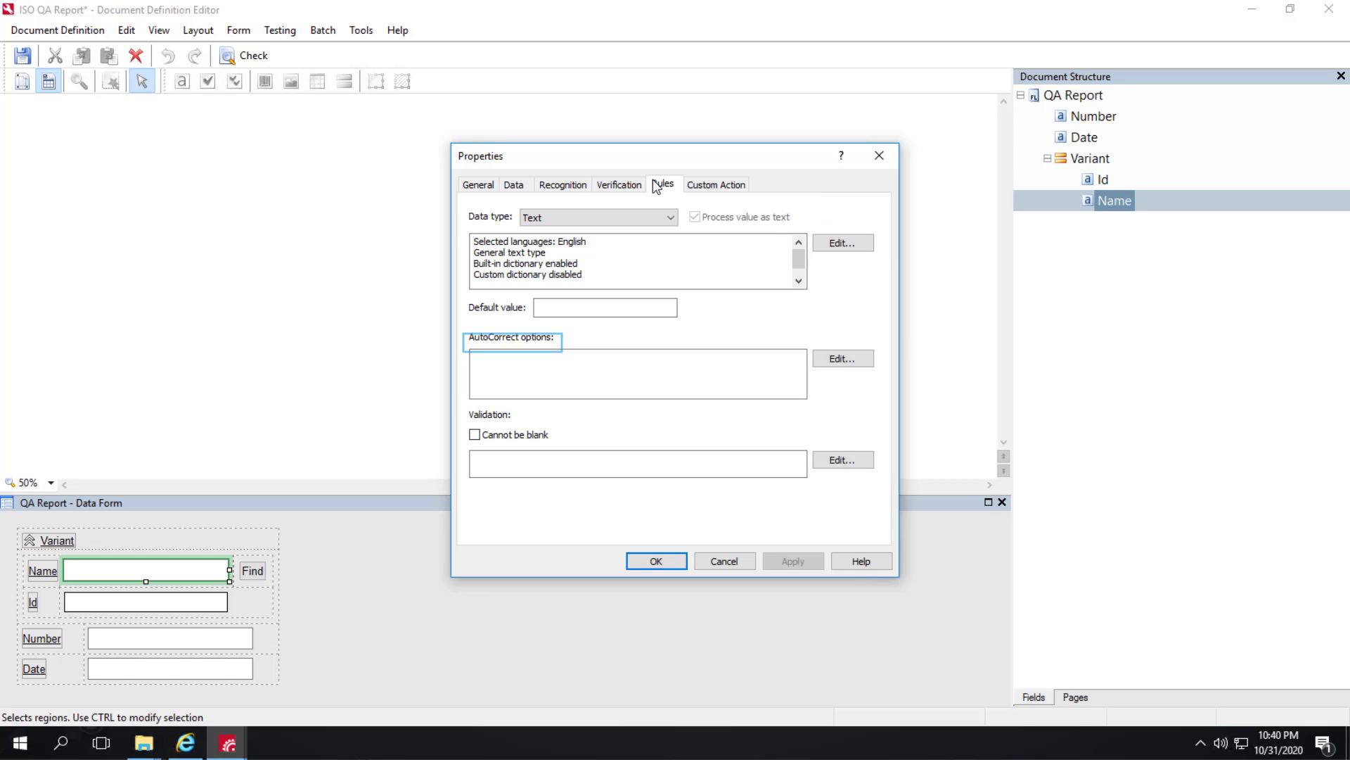
left_click(718, 563)
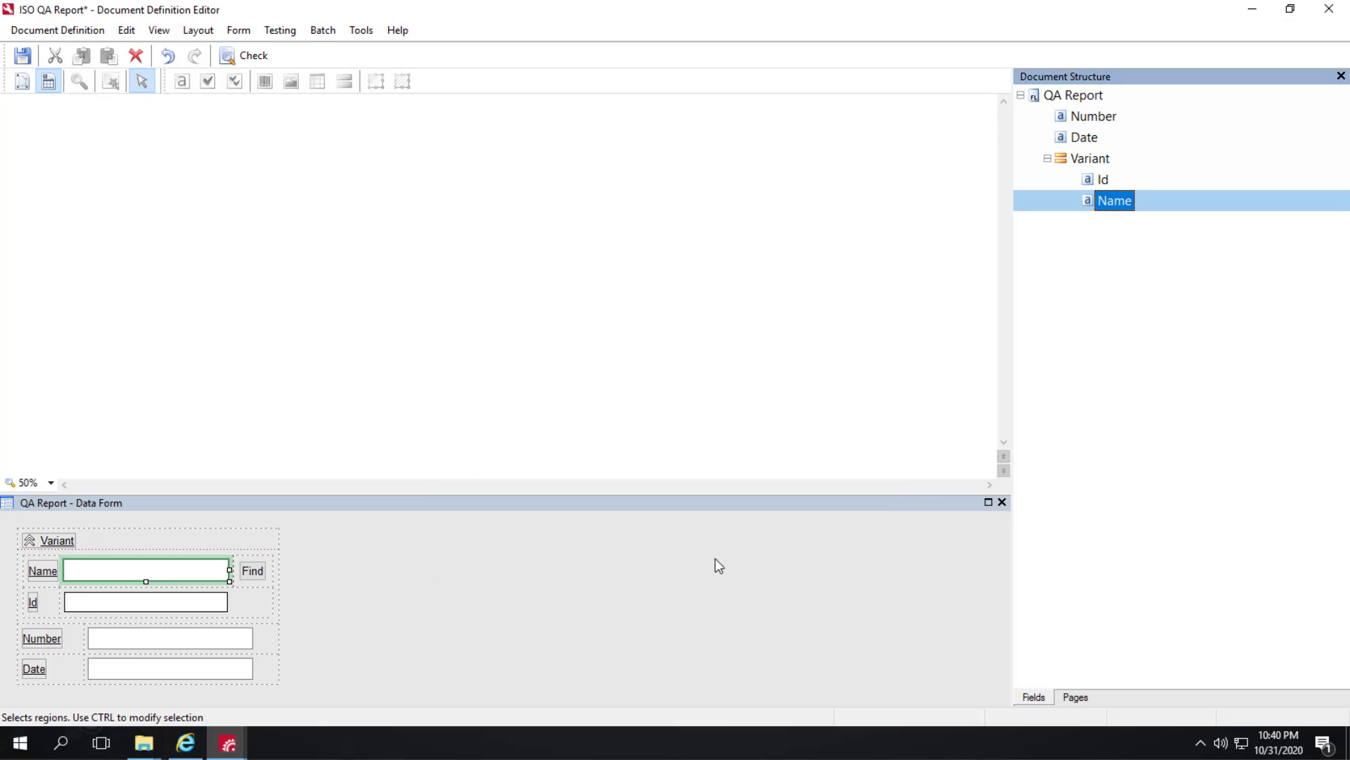
right_click(1084, 160)
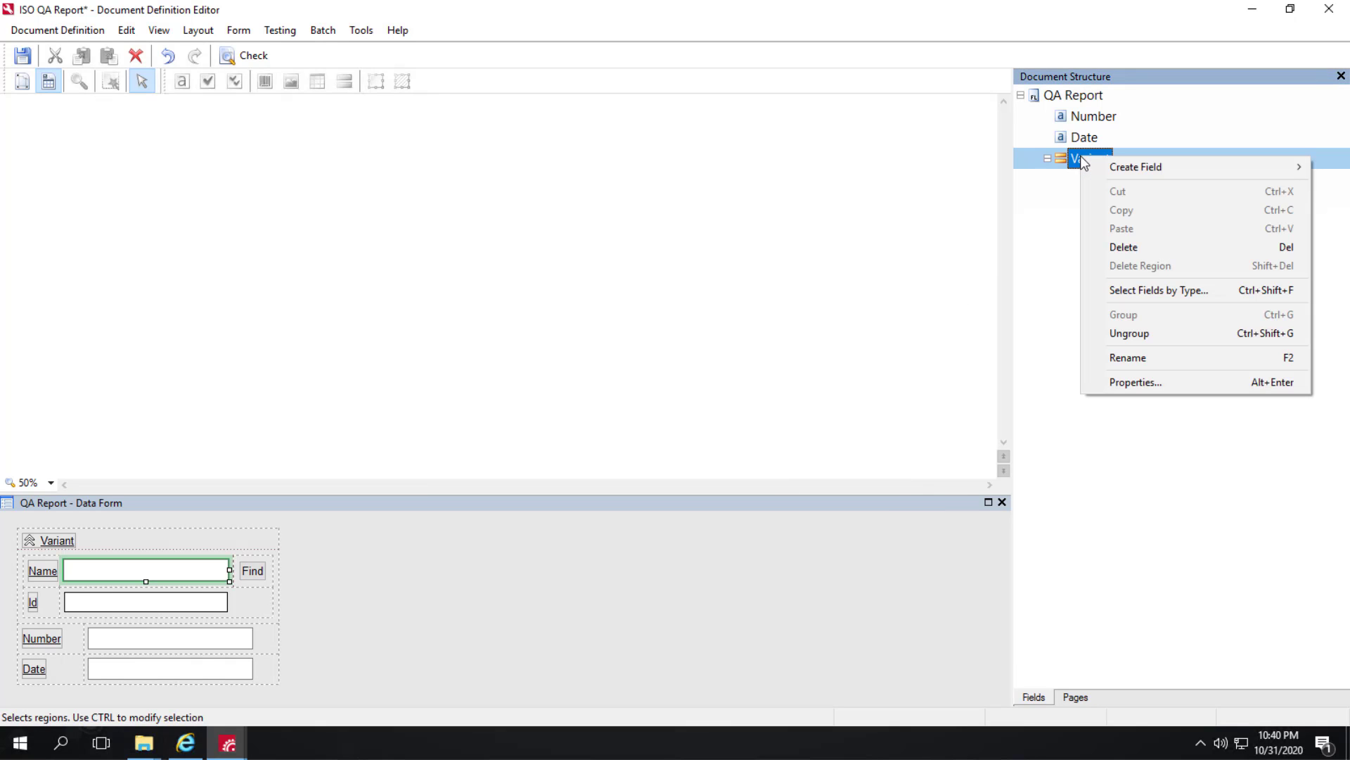
right_click(1080, 97)
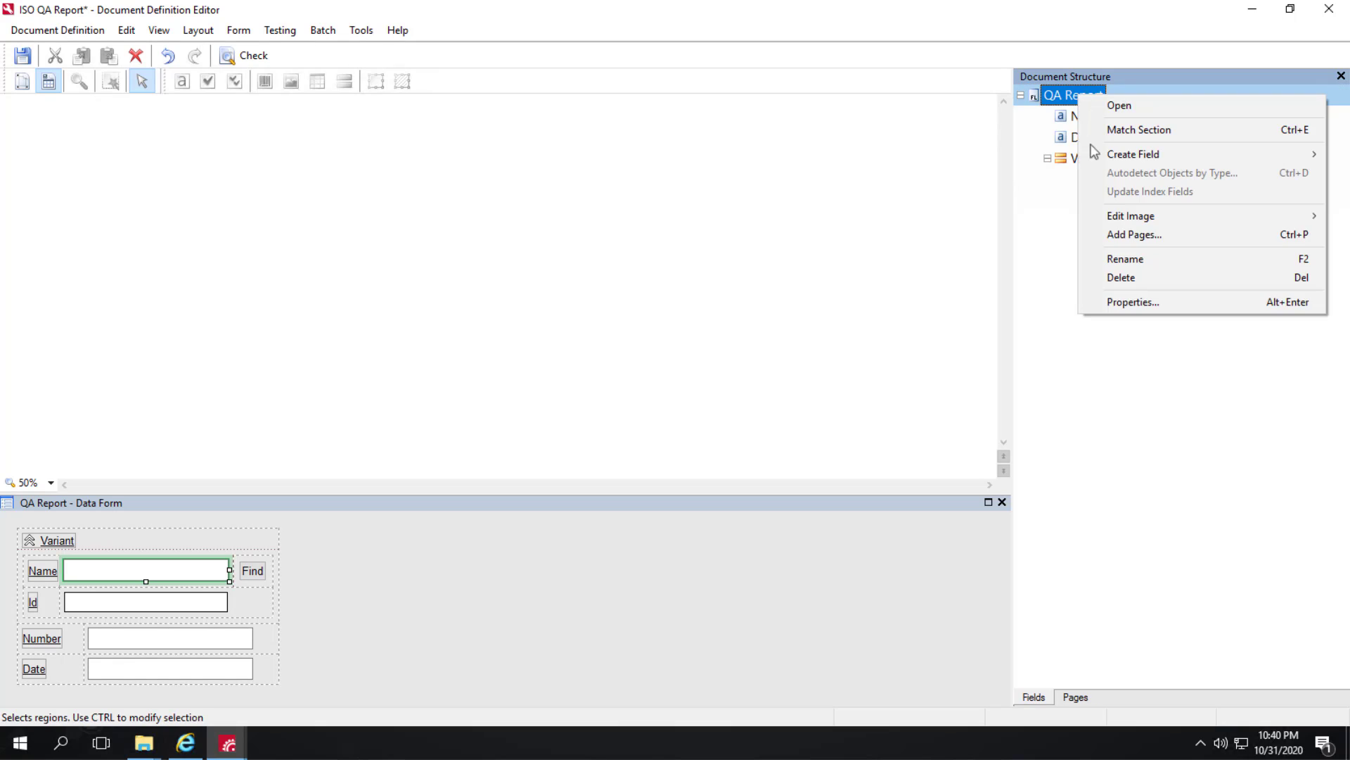
left_click(1130, 302)
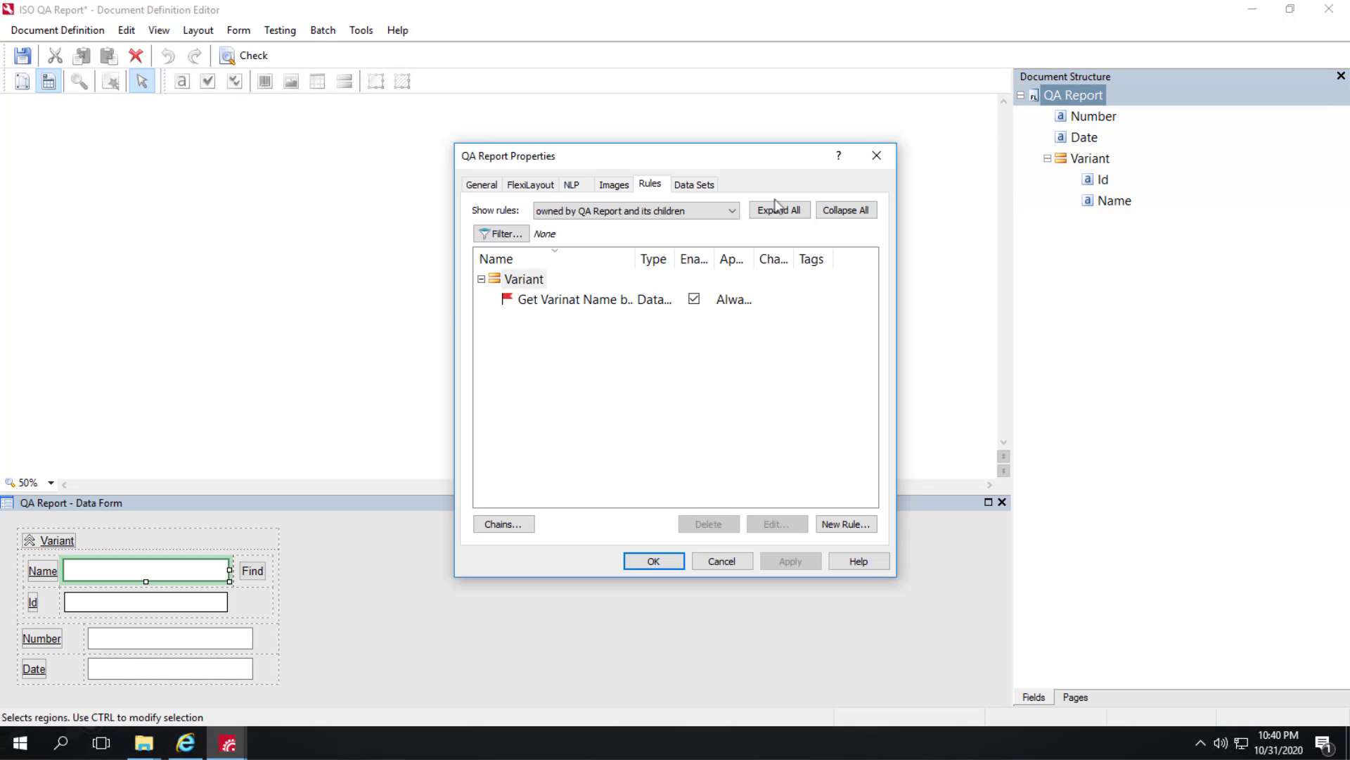
double_click(578, 307)
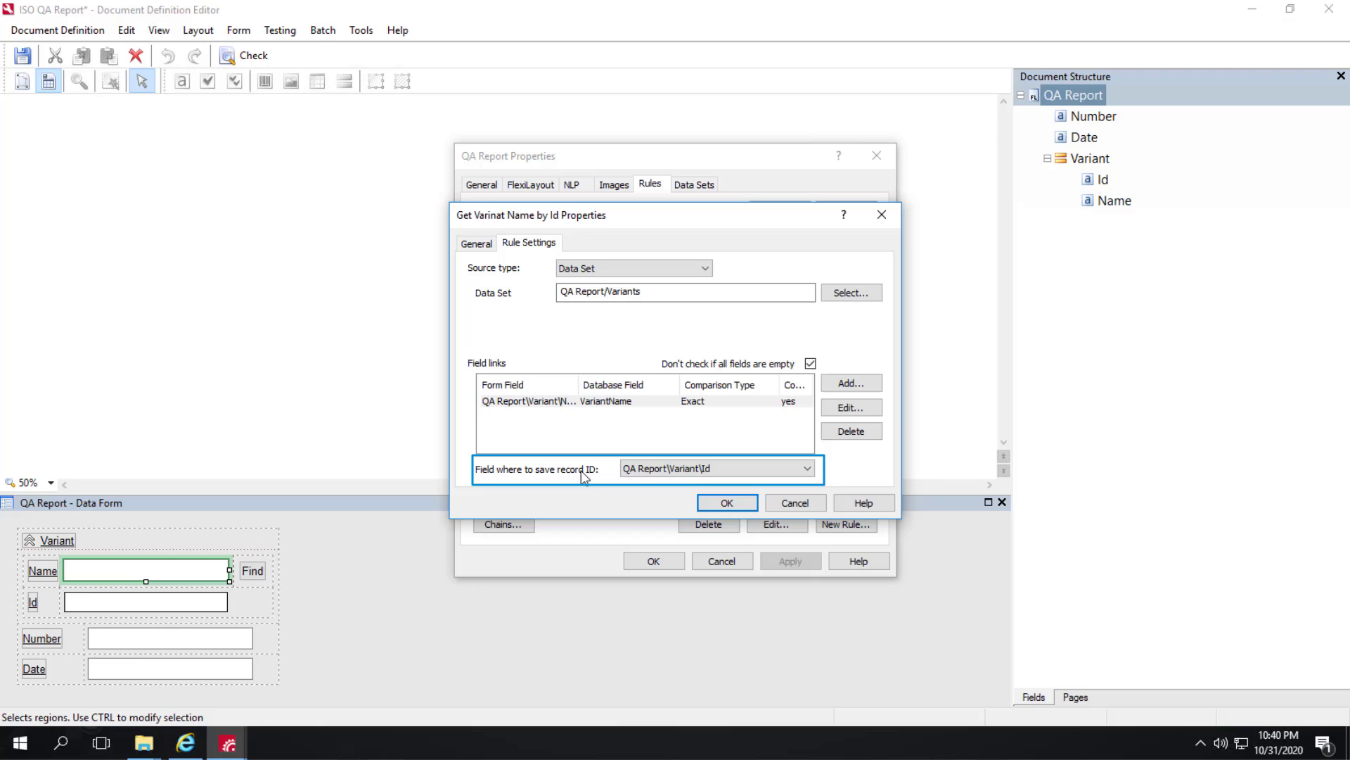
left_click(622, 270)
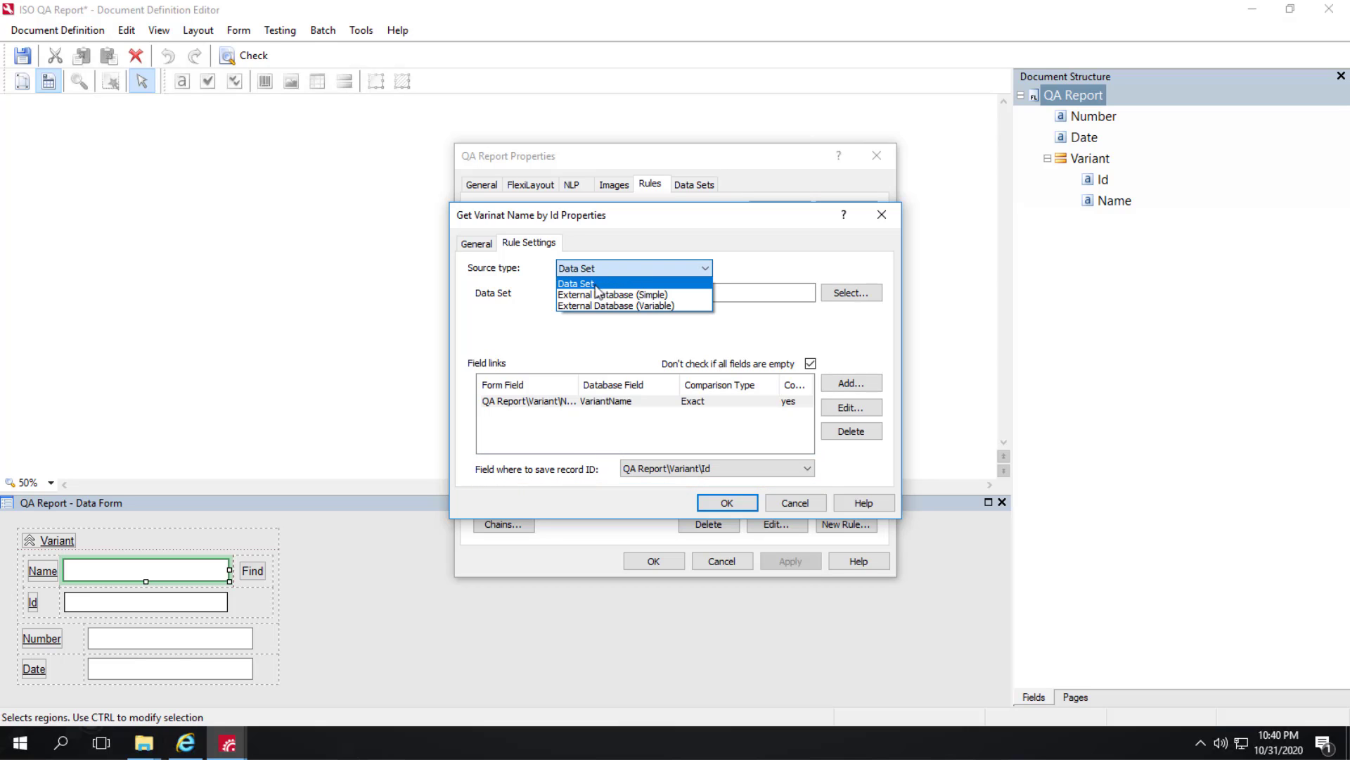
left_click(617, 284)
left_click(844, 294)
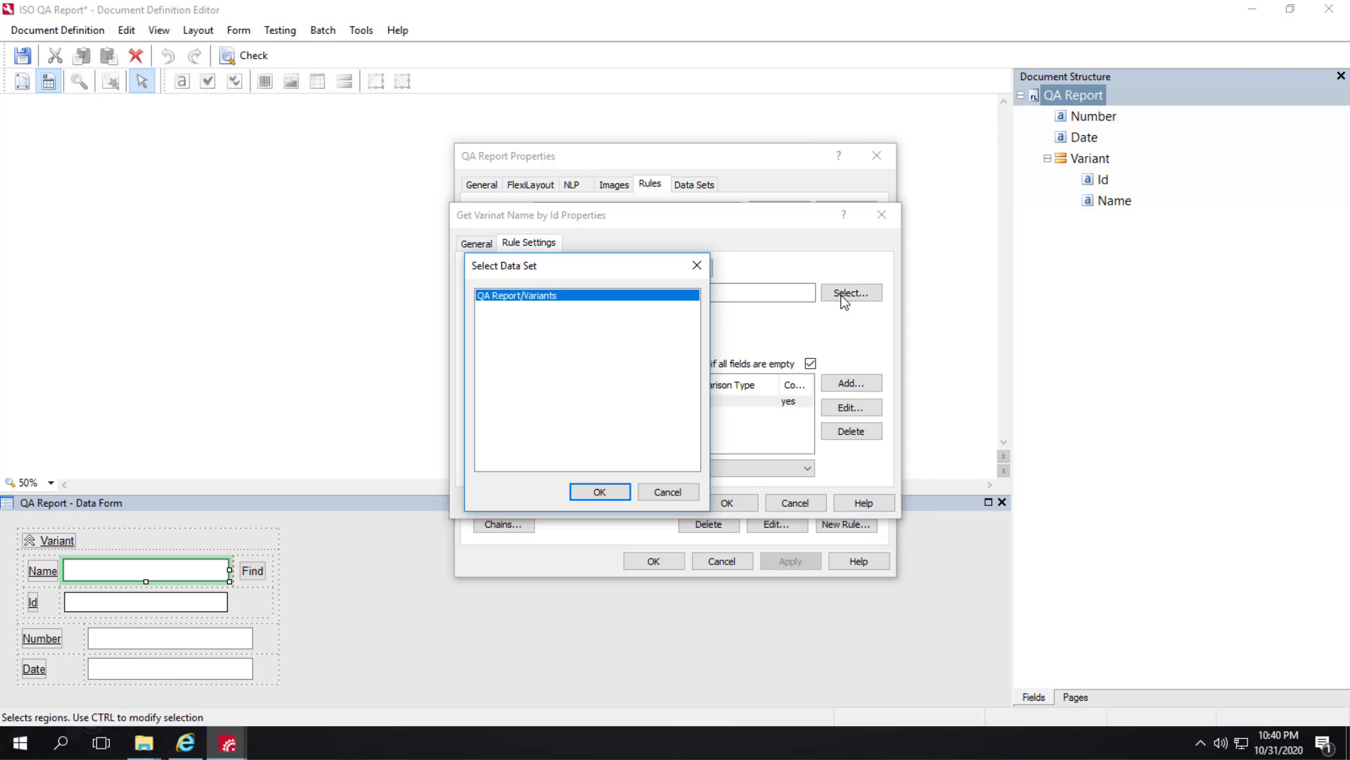
left_click(600, 493)
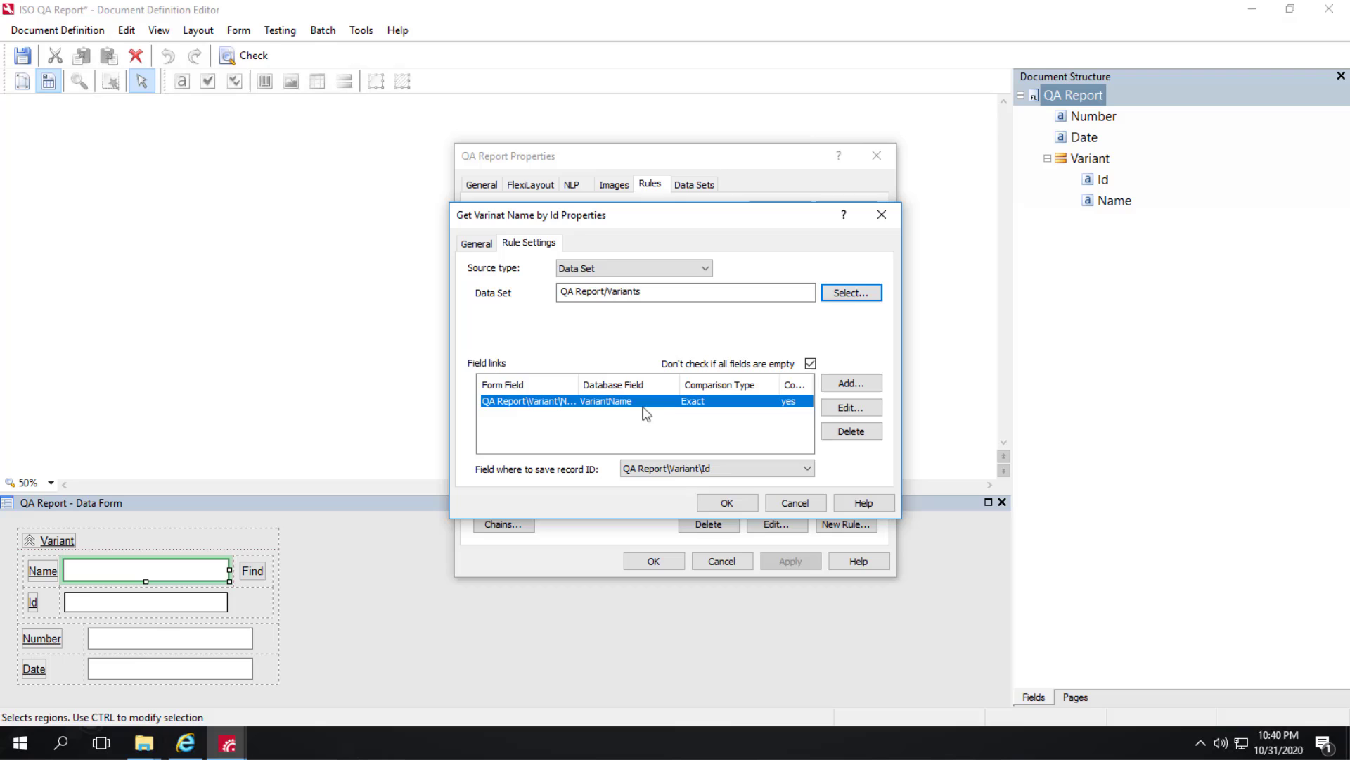
left_click(851, 409)
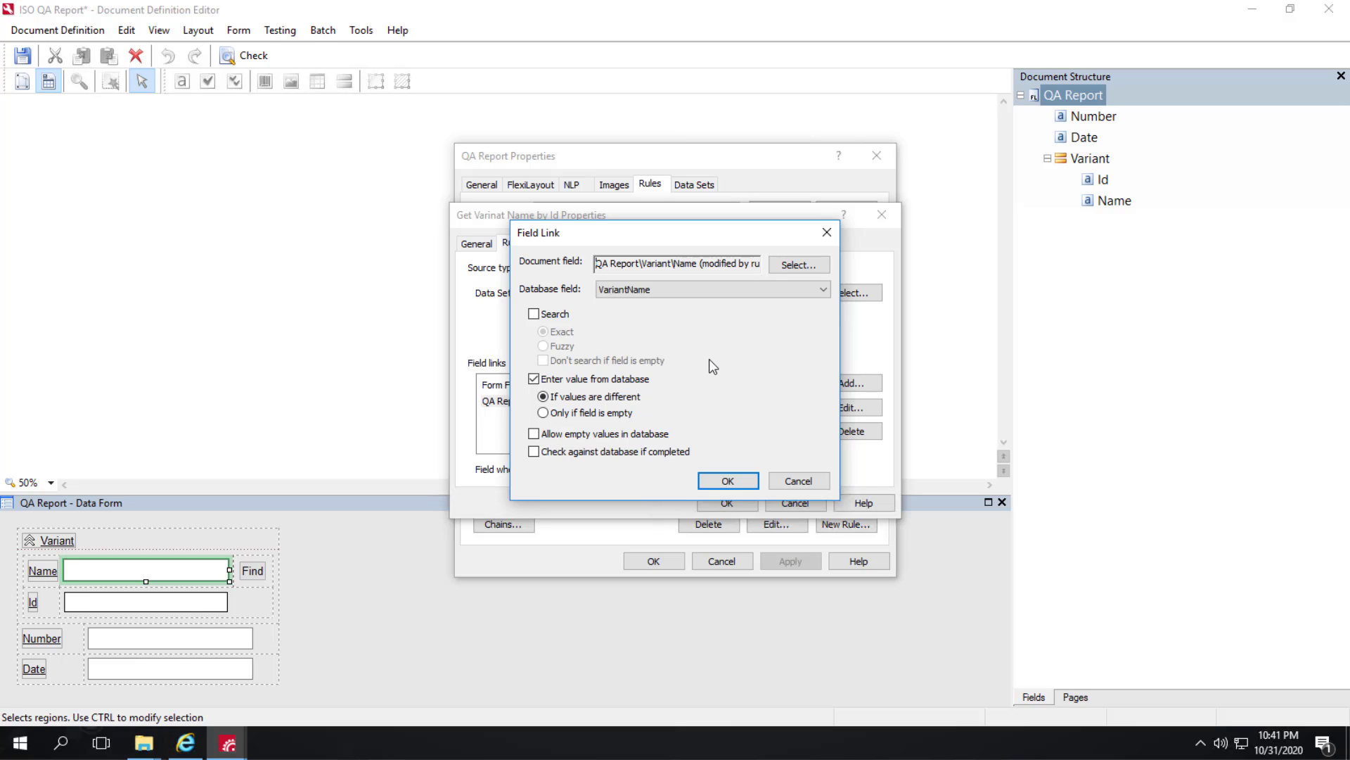
left_click(813, 479)
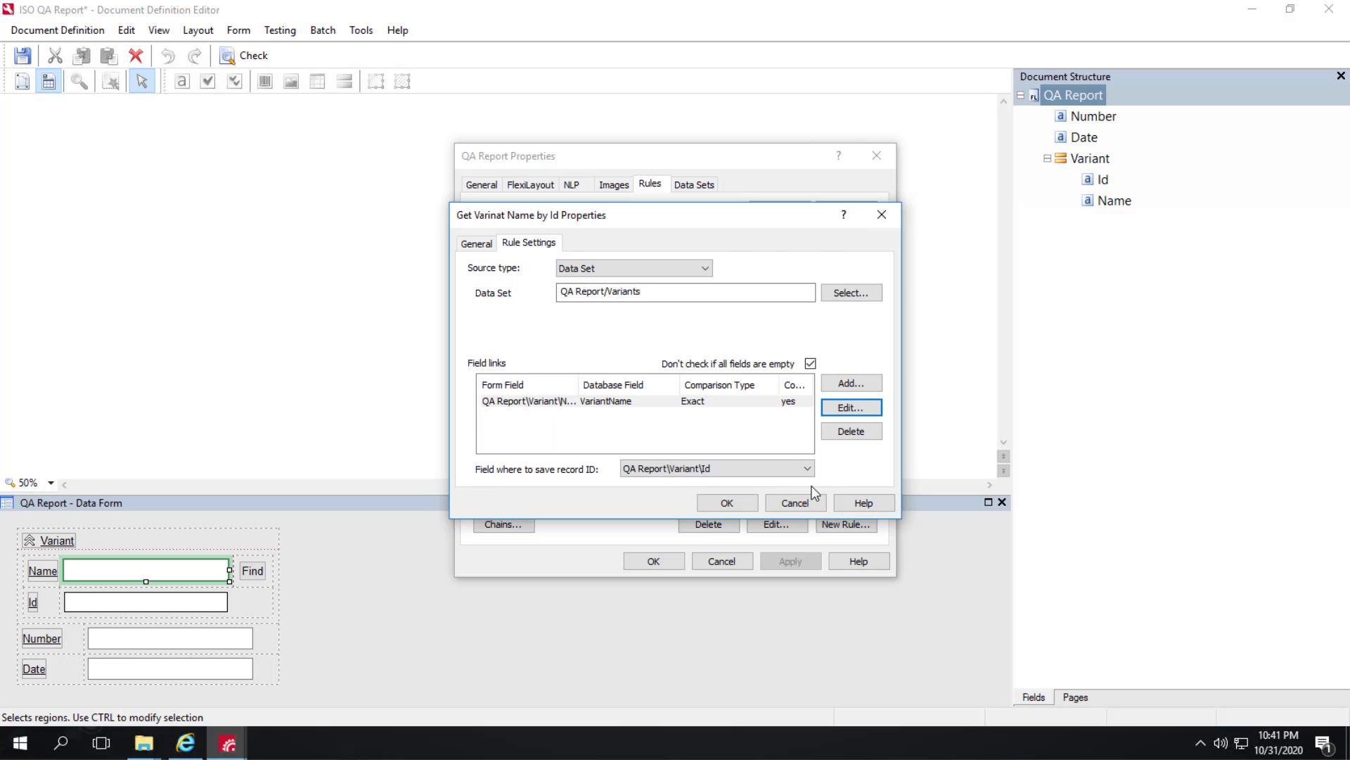
left_click(805, 503)
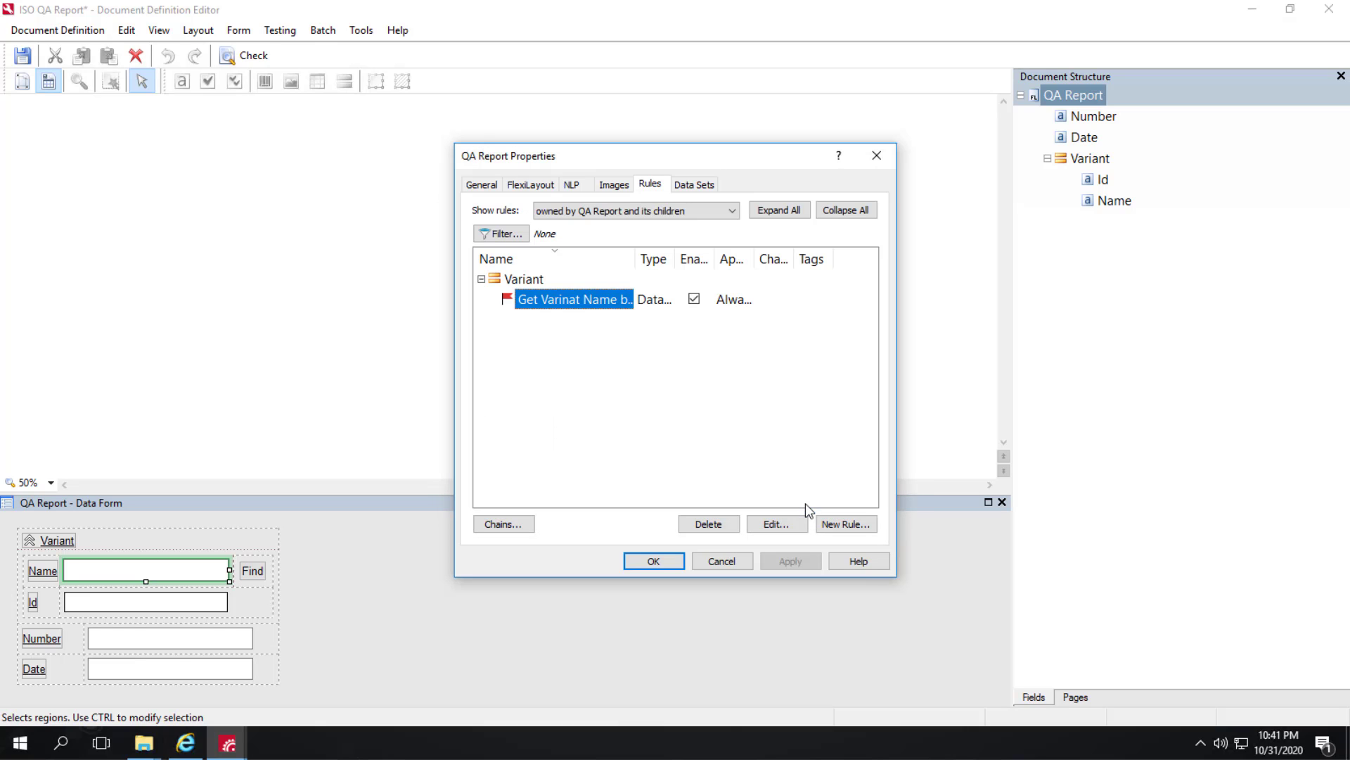
left_click(724, 560)
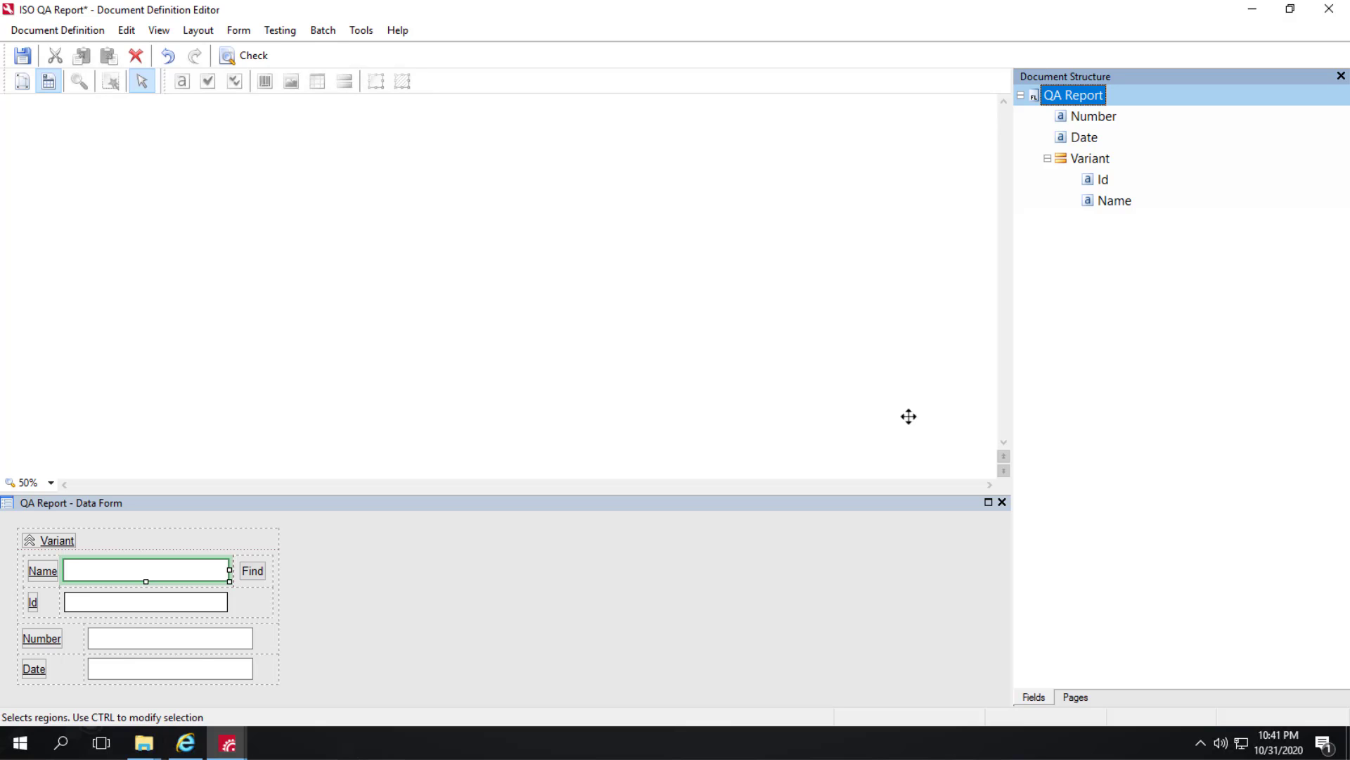
left_click(253, 571)
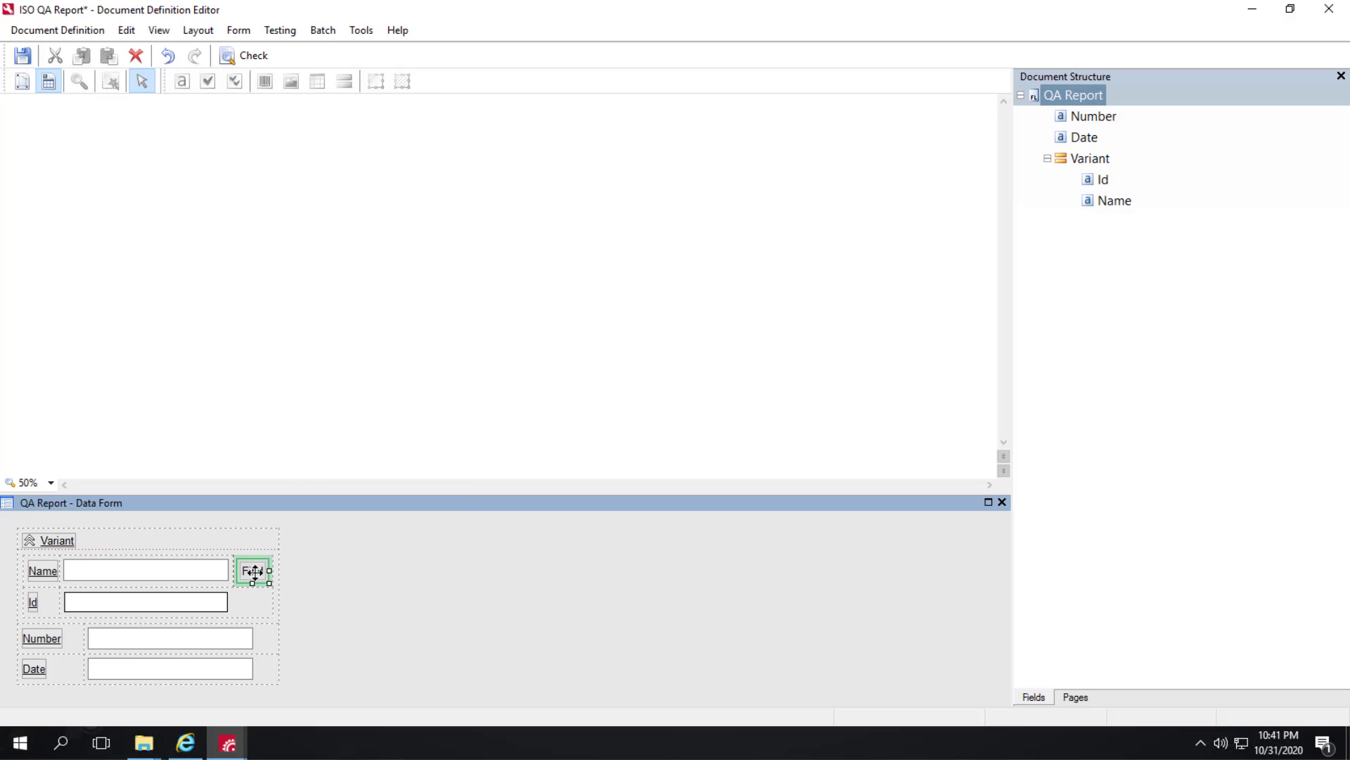
right_click(254, 571)
left_click(296, 560)
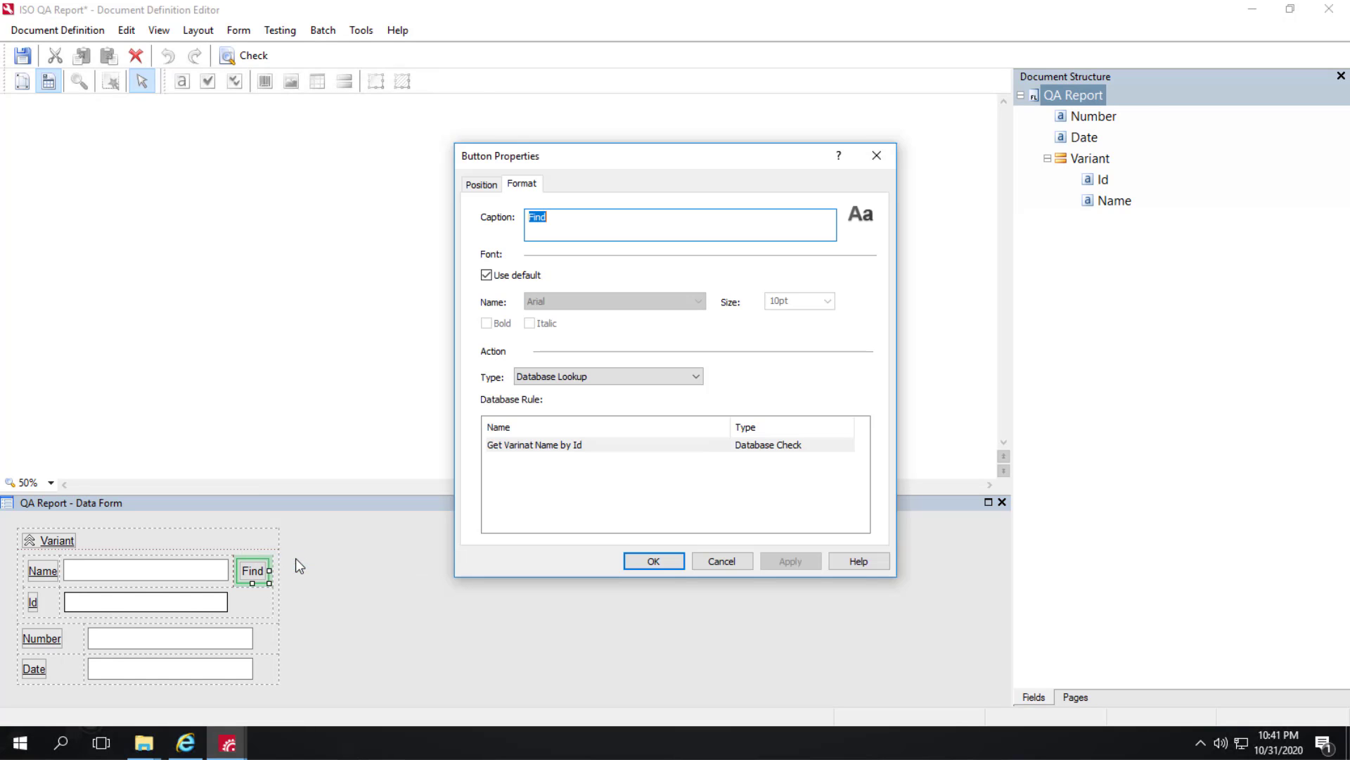
left_click(489, 186)
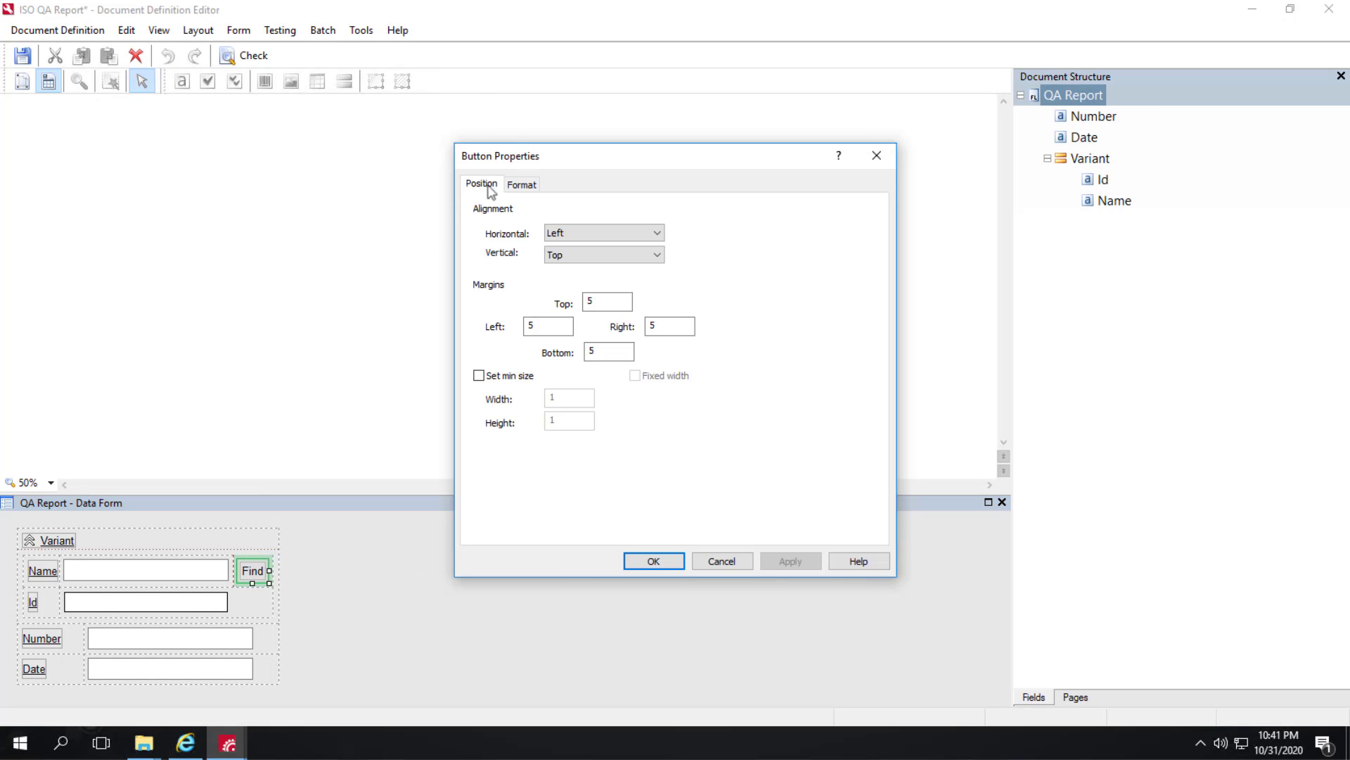
left_click(522, 184)
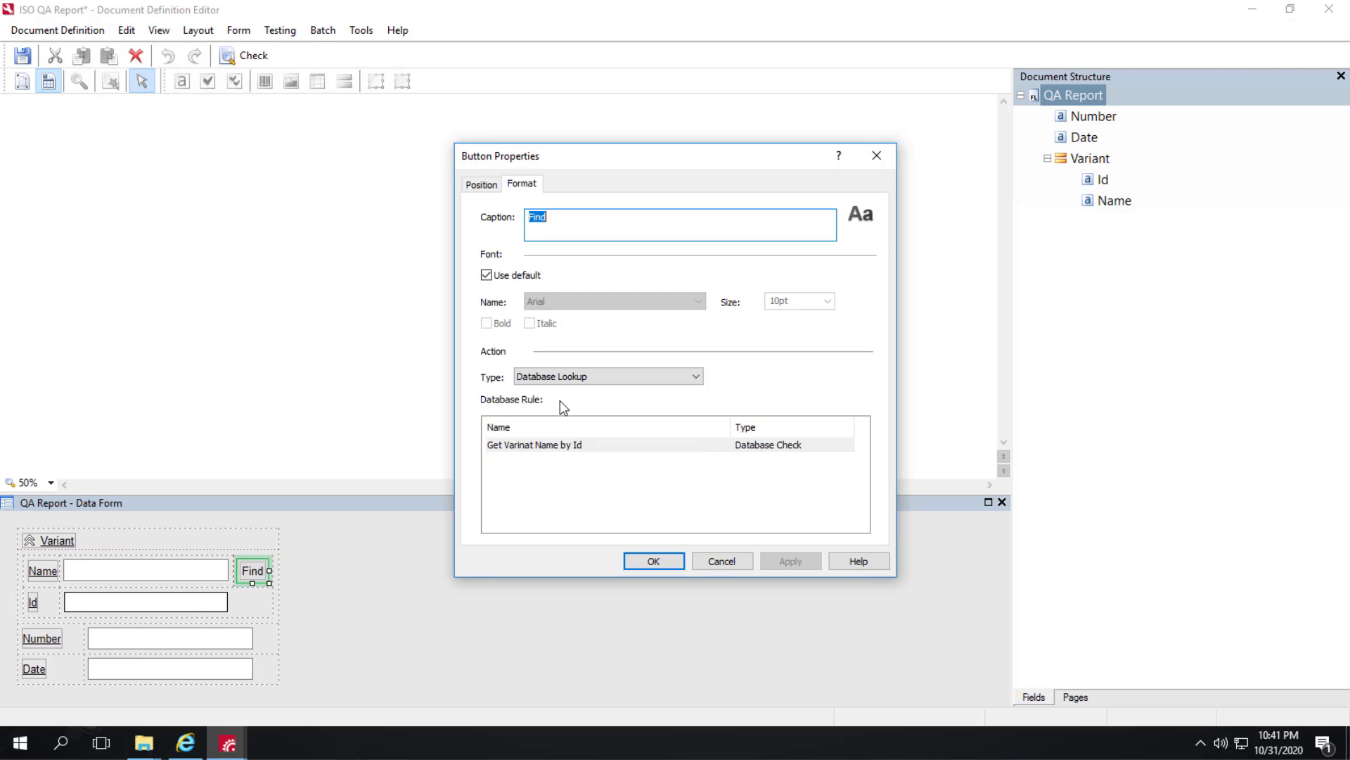
left_click(592, 380)
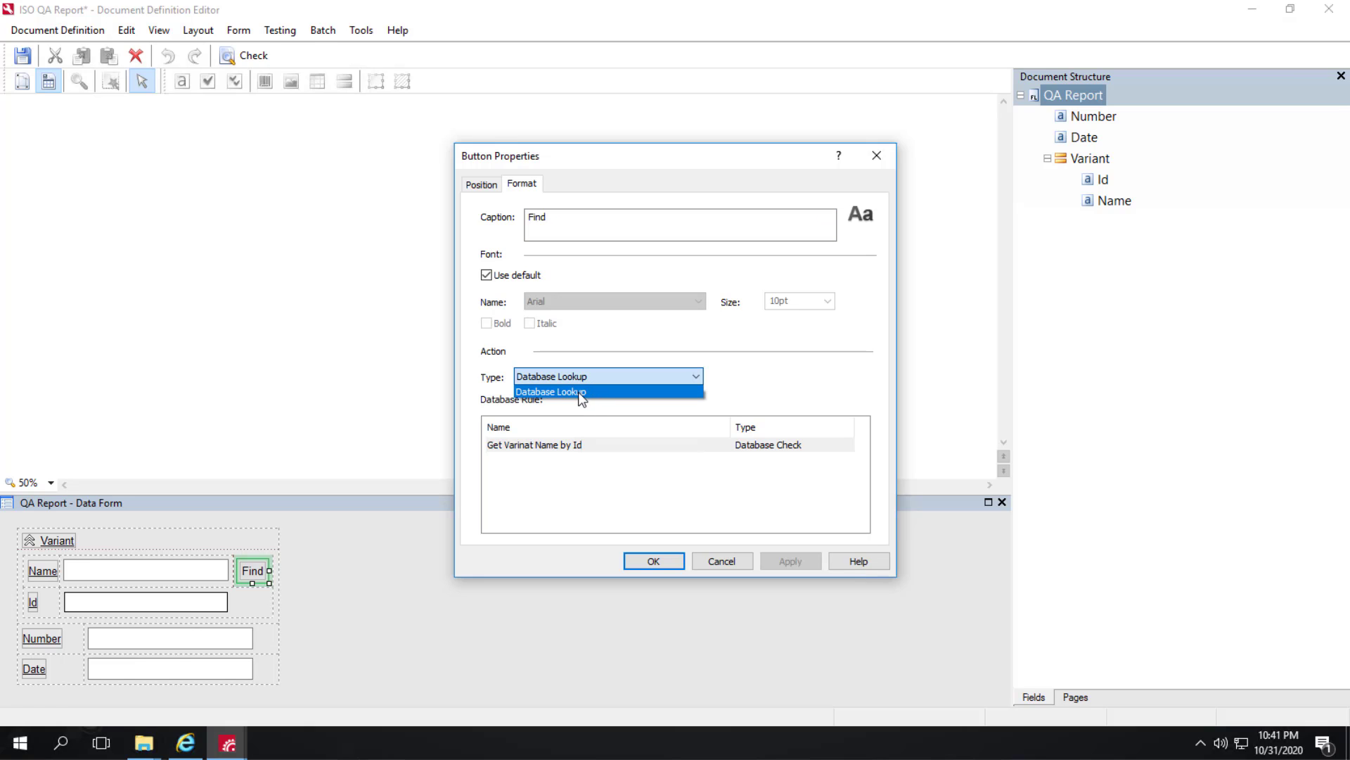
left_click(578, 391)
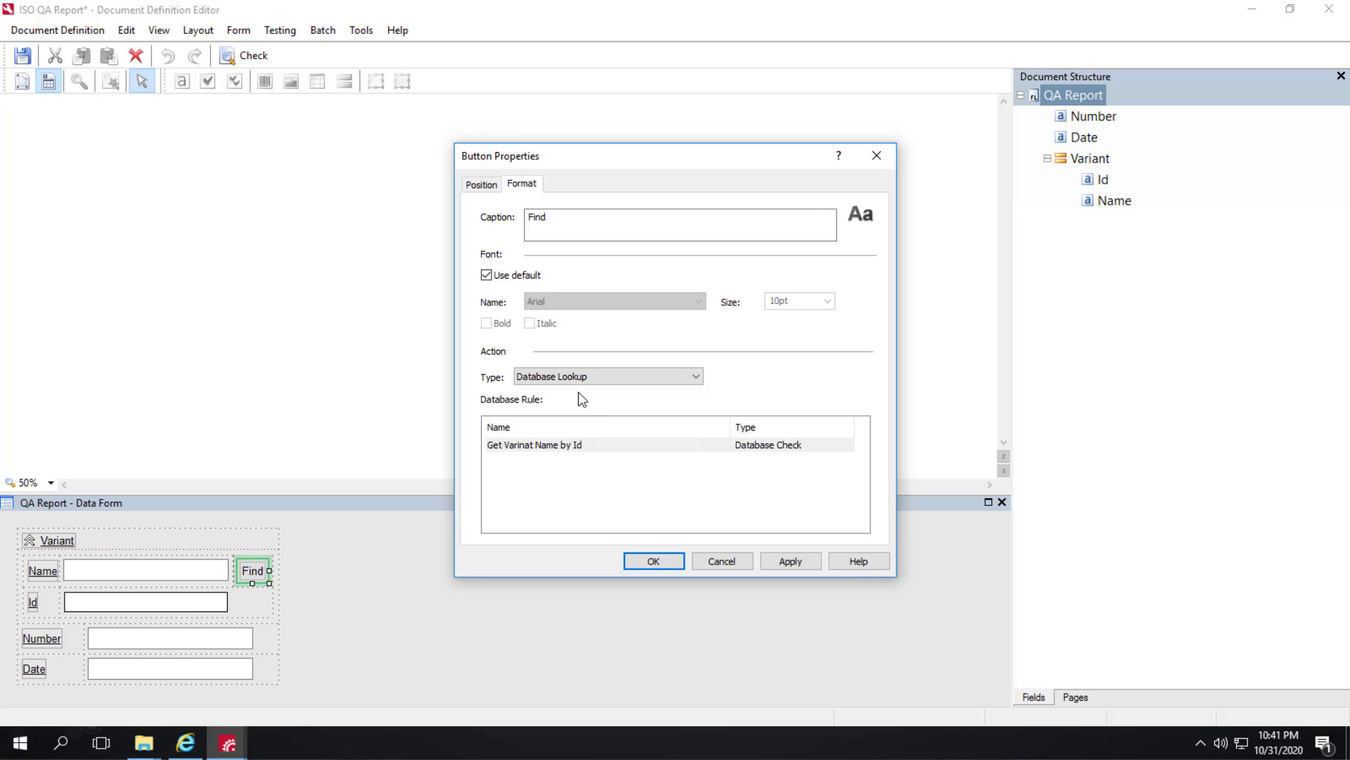
left_click(573, 446)
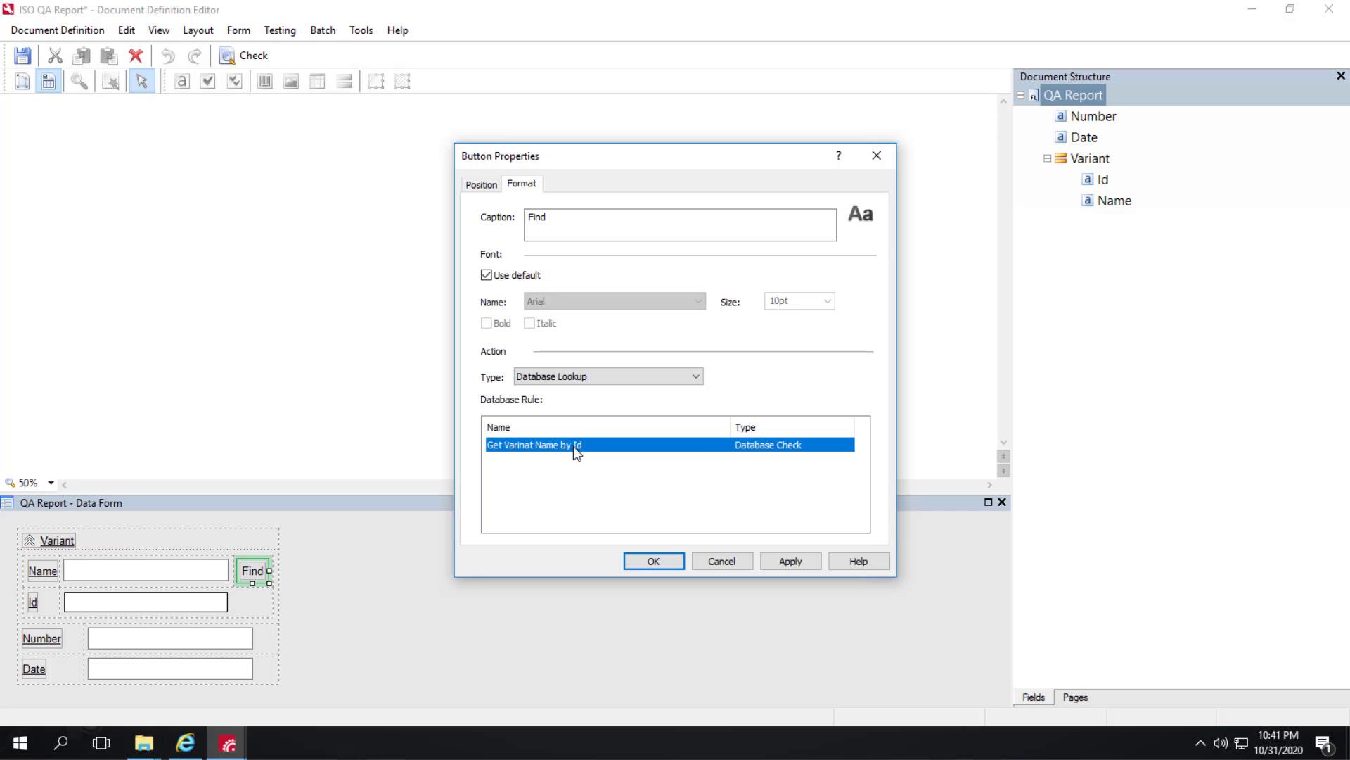
left_click(724, 563)
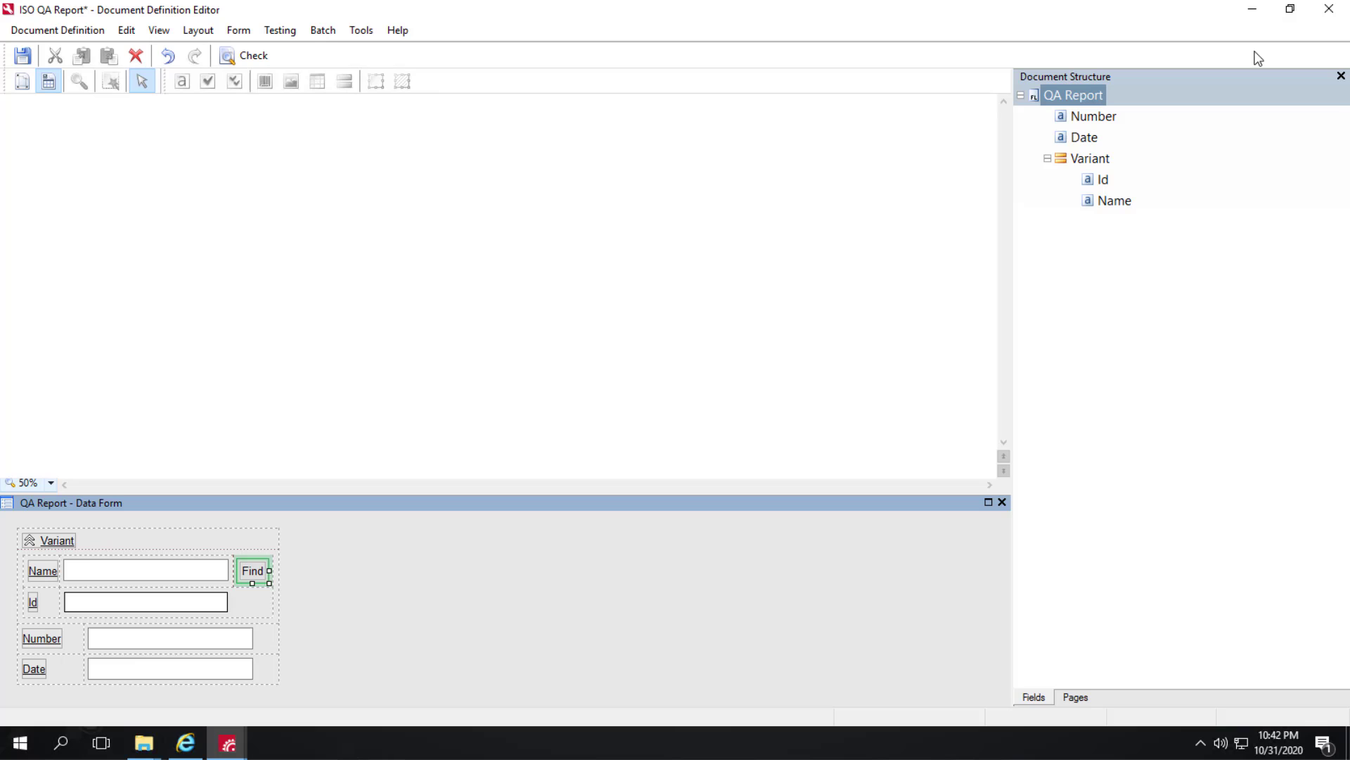
Step: Leave the definition editor without saving and open the Batch's document list
left_click(1330, 10)
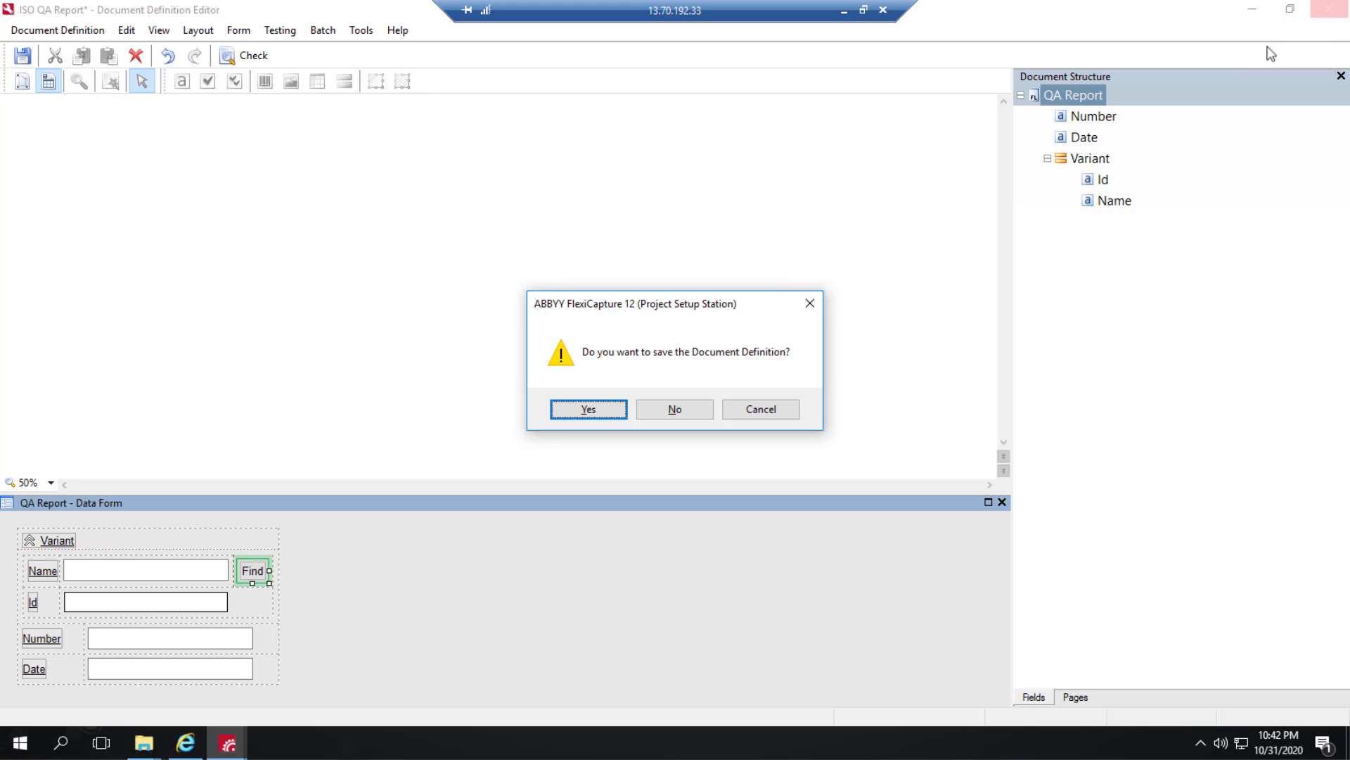
left_click(700, 413)
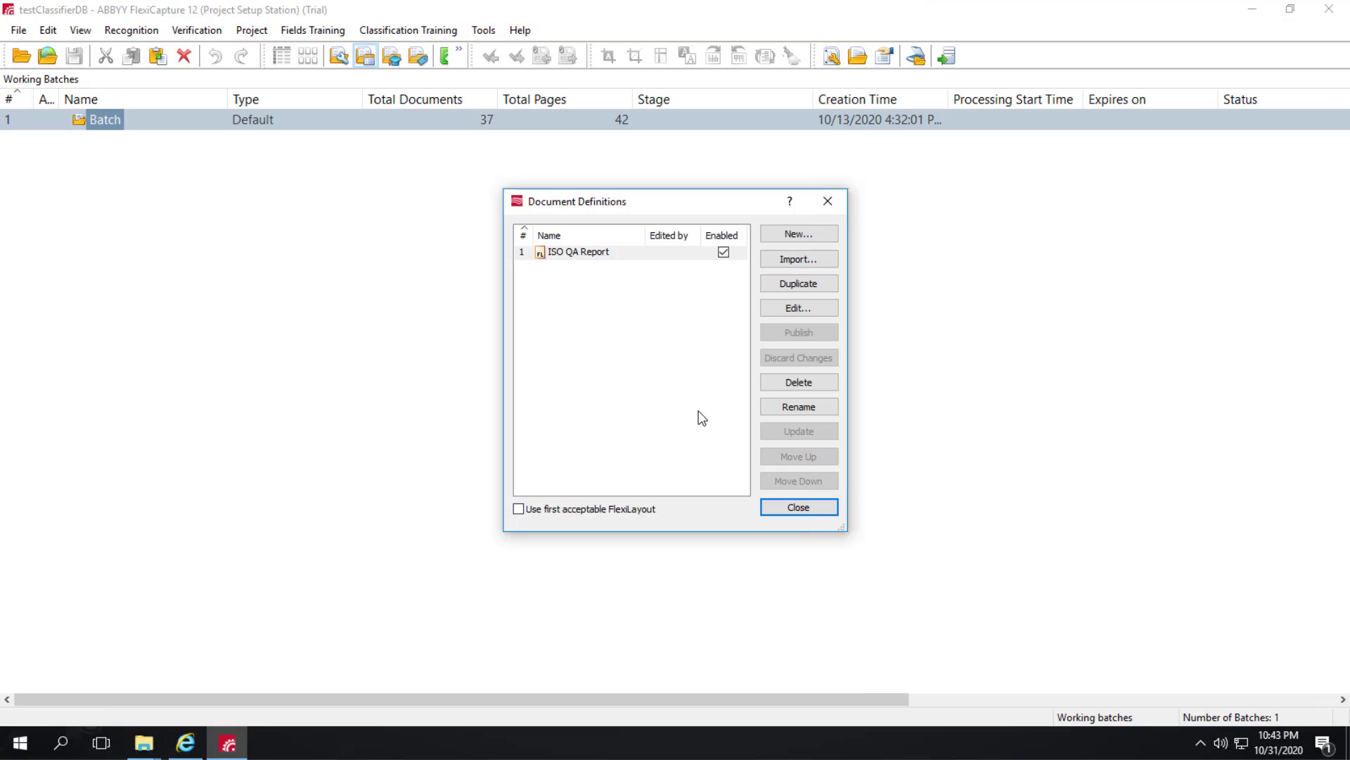
left_click(797, 507)
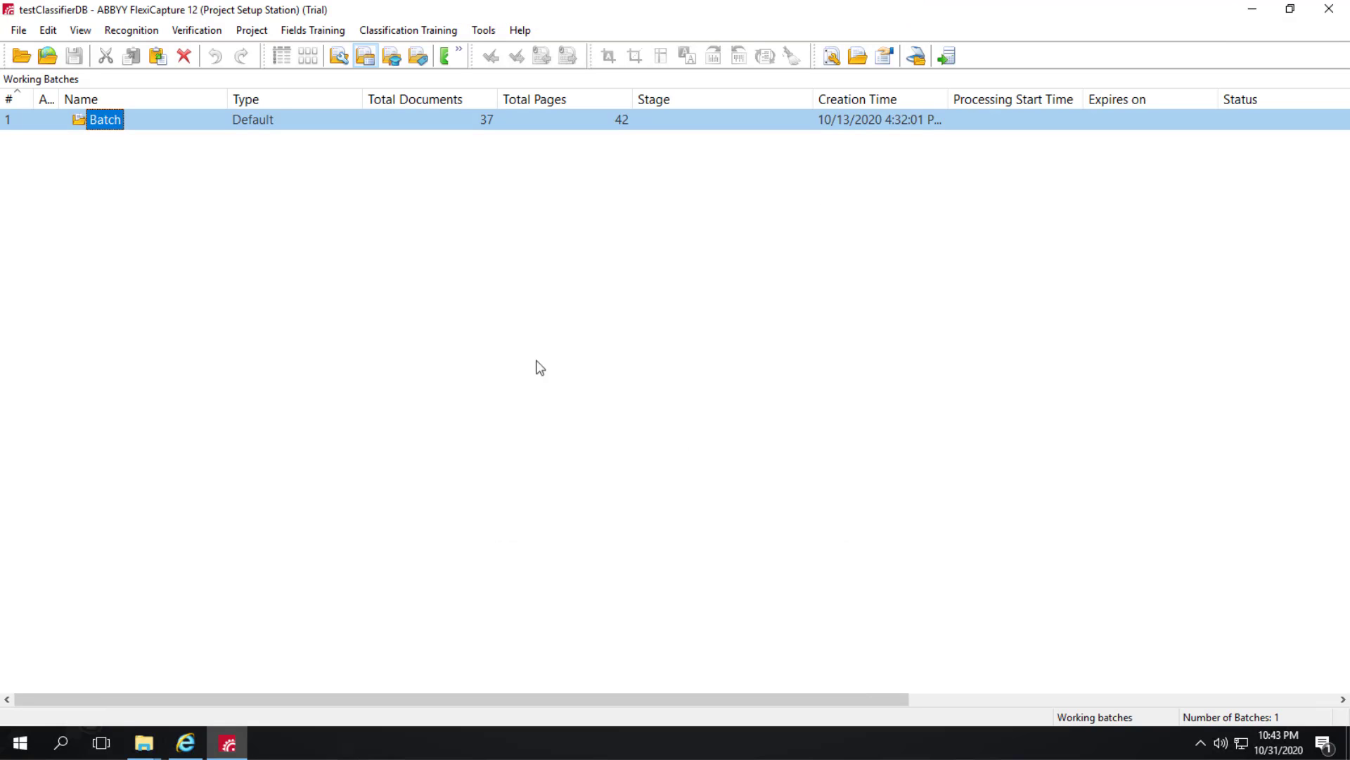
double_click(95, 117)
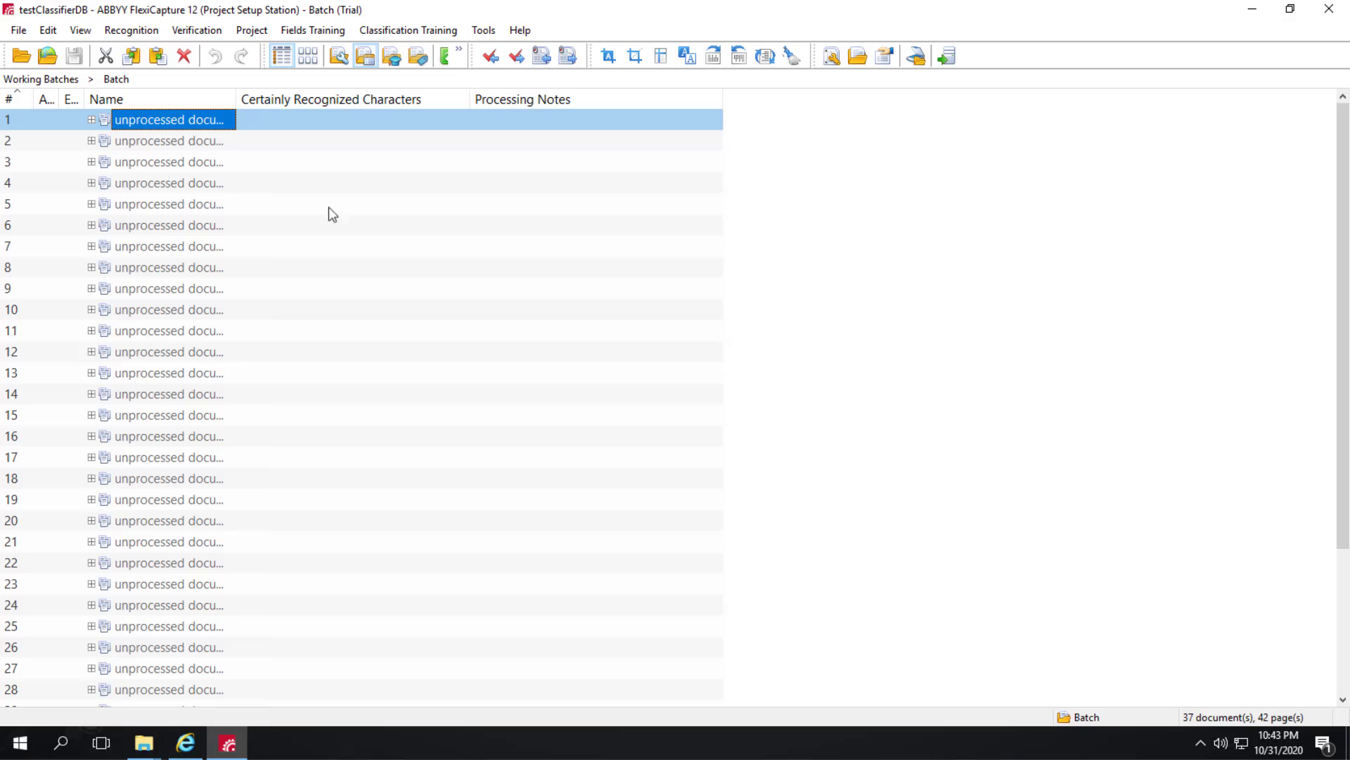
left_click(396, 232)
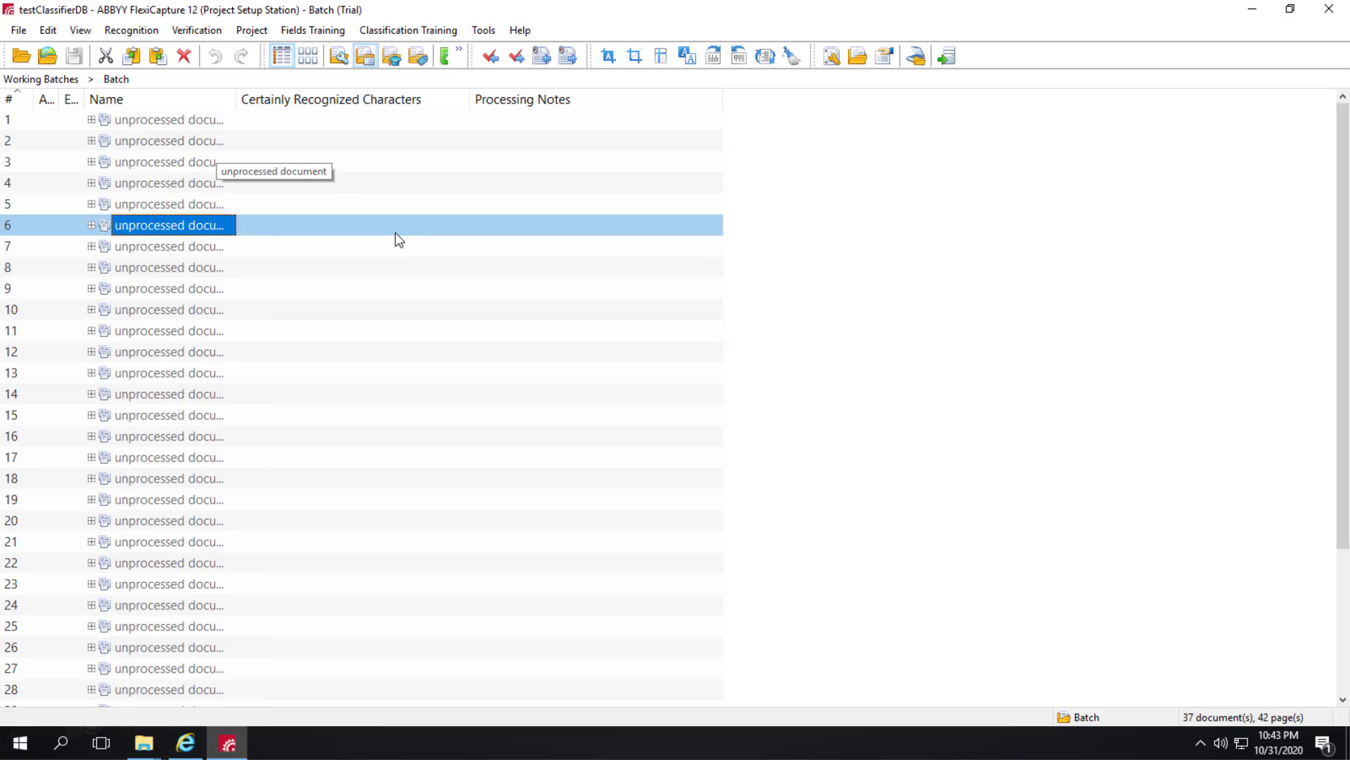
Step: Add a Name 1 column bound to QA Report\Variant\Name and place it beside Name
right_click(761, 100)
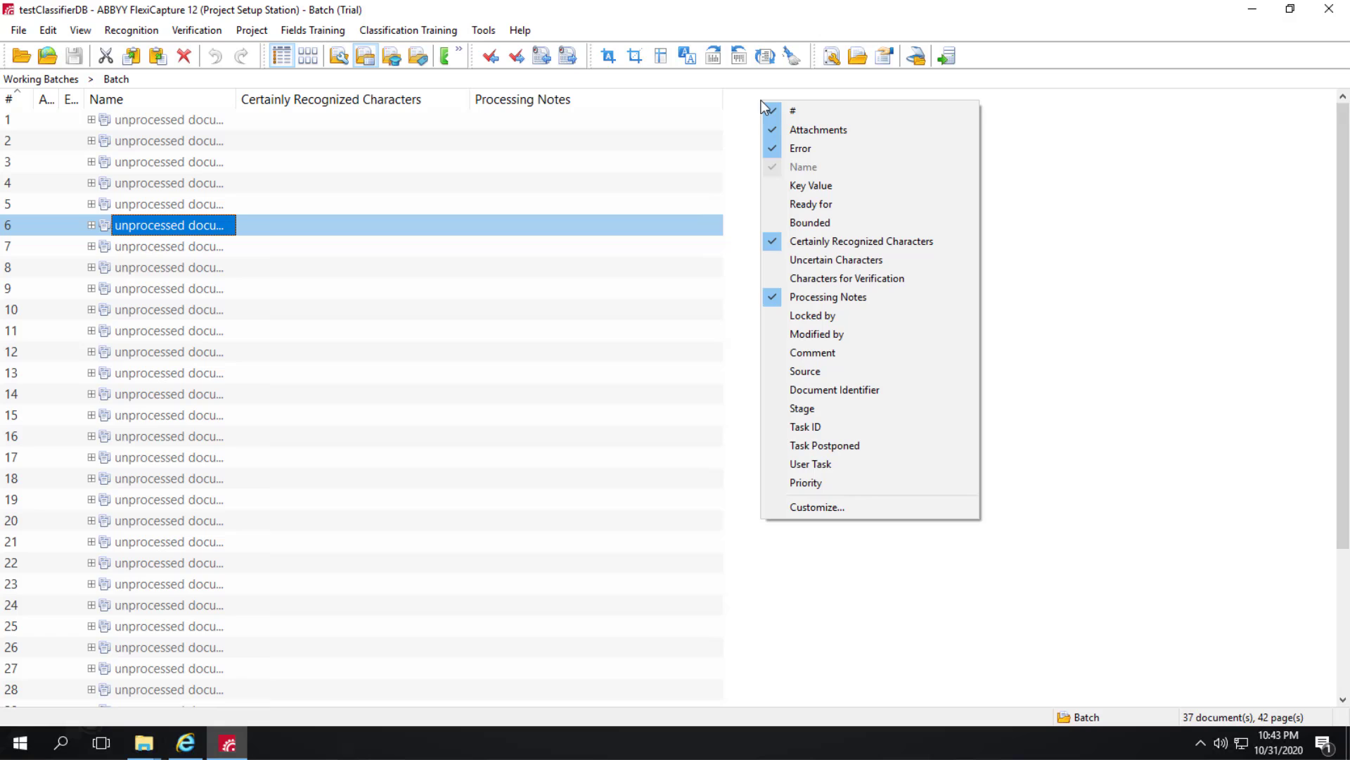
left_click(820, 507)
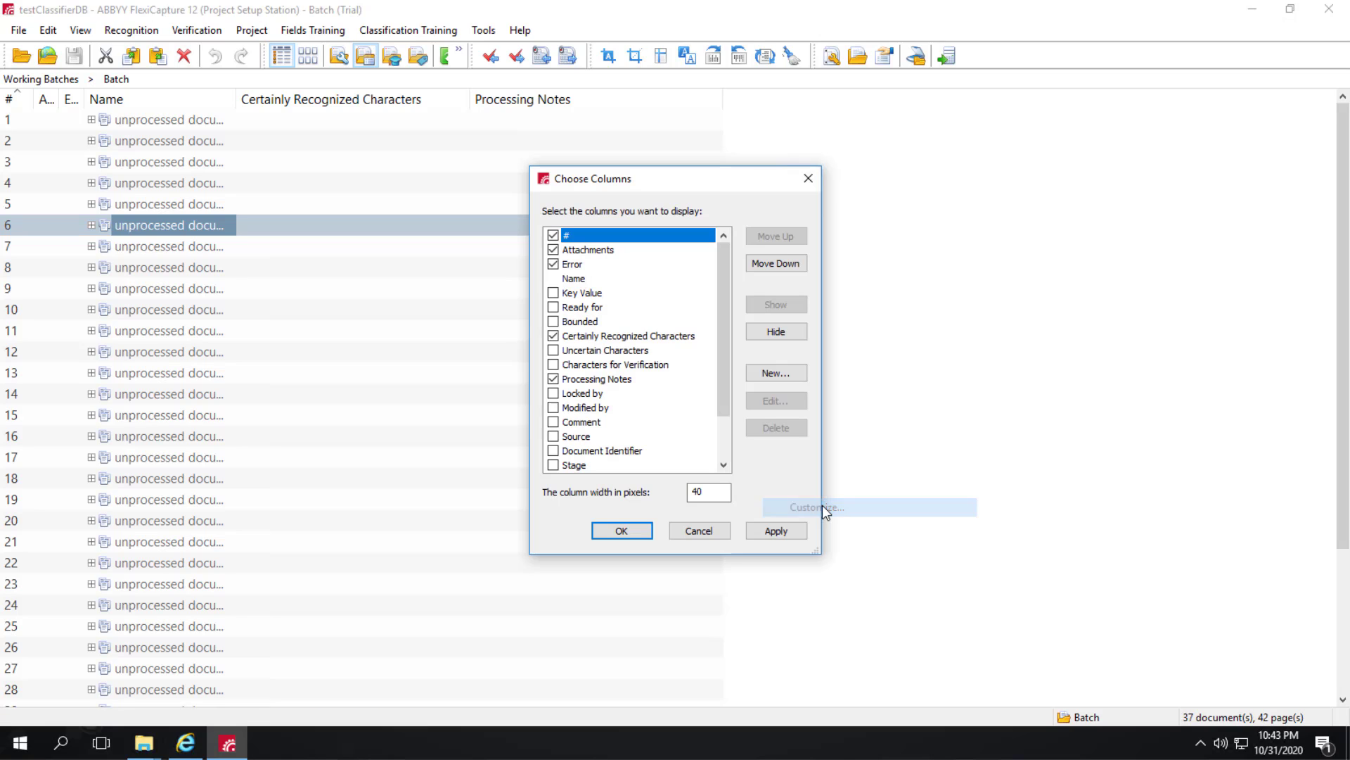
mouse_move(724, 335)
left_mouse_down()
mouse_move(719, 397)
mouse_move(717, 315)
left_mouse_up()
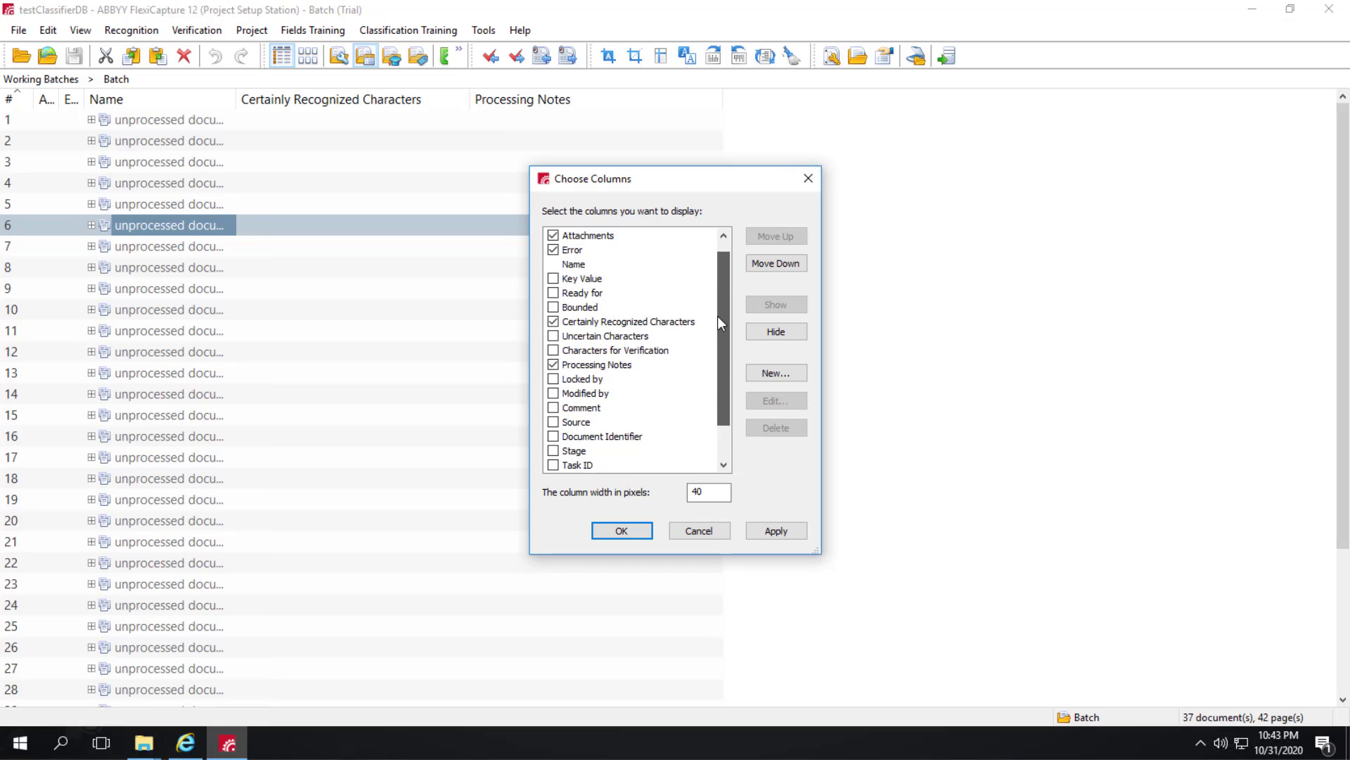
left_click(781, 372)
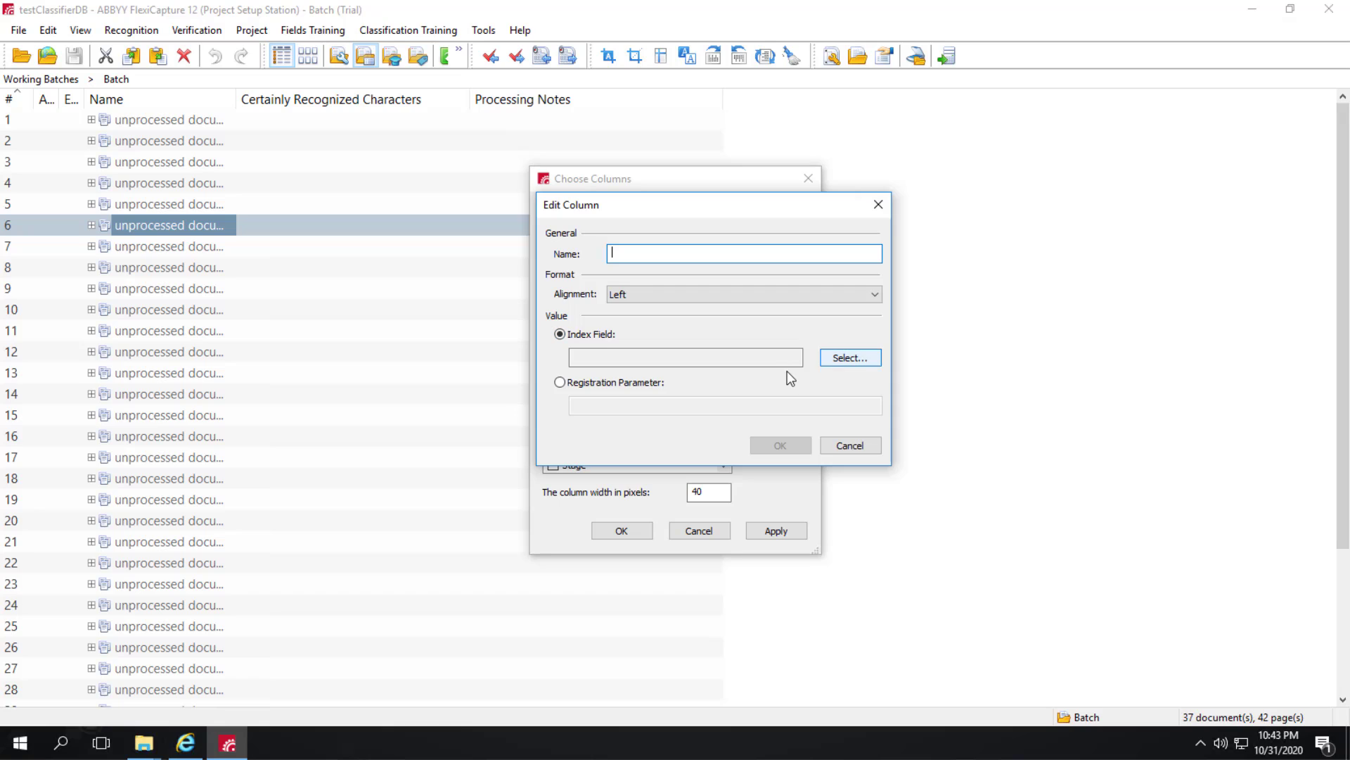
left_click(851, 359)
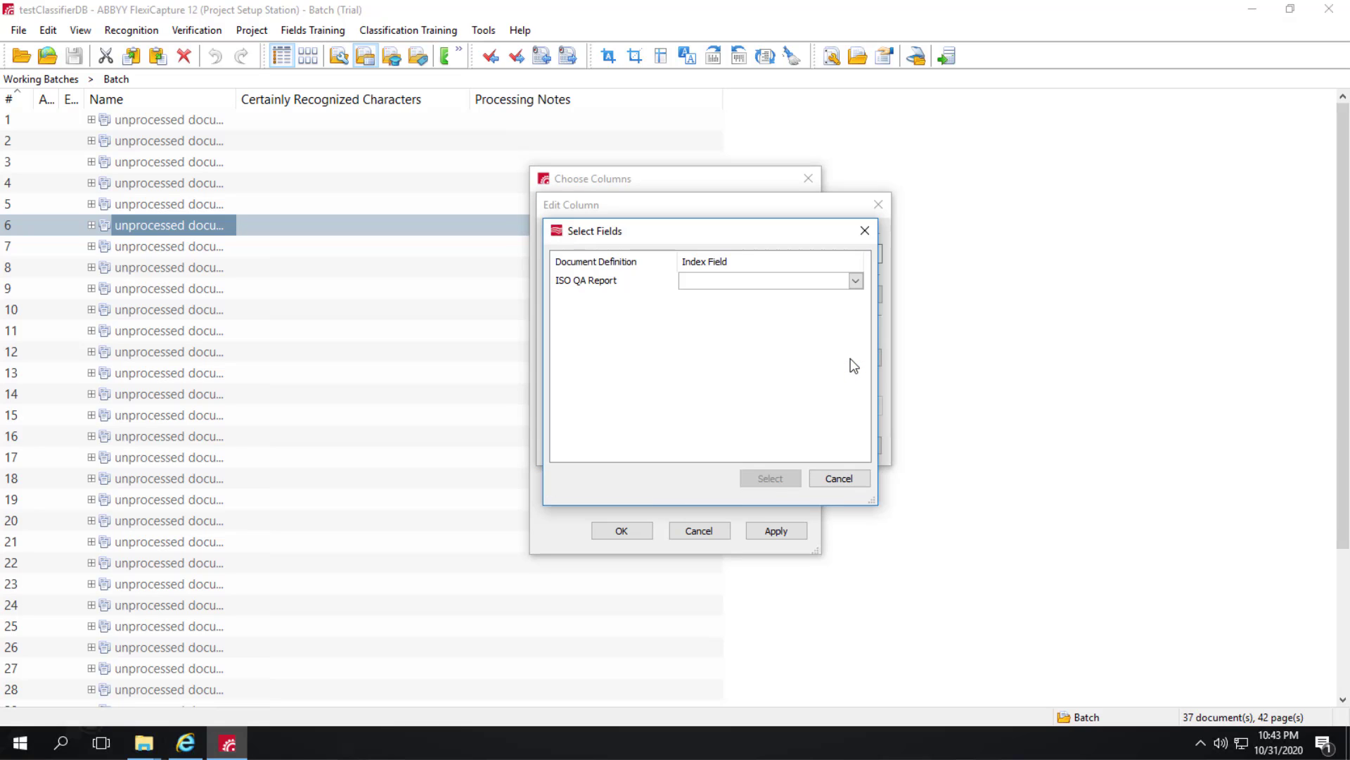
left_click(855, 281)
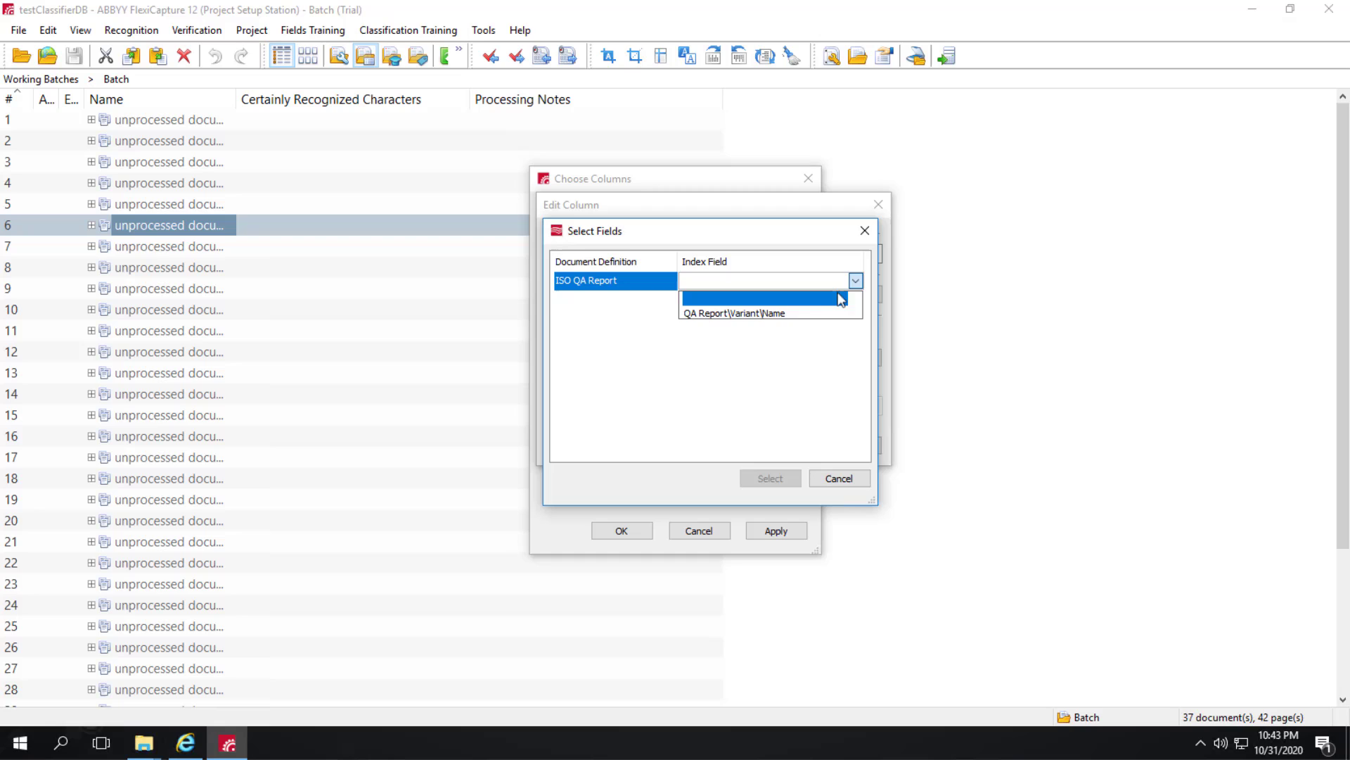
left_click(781, 322)
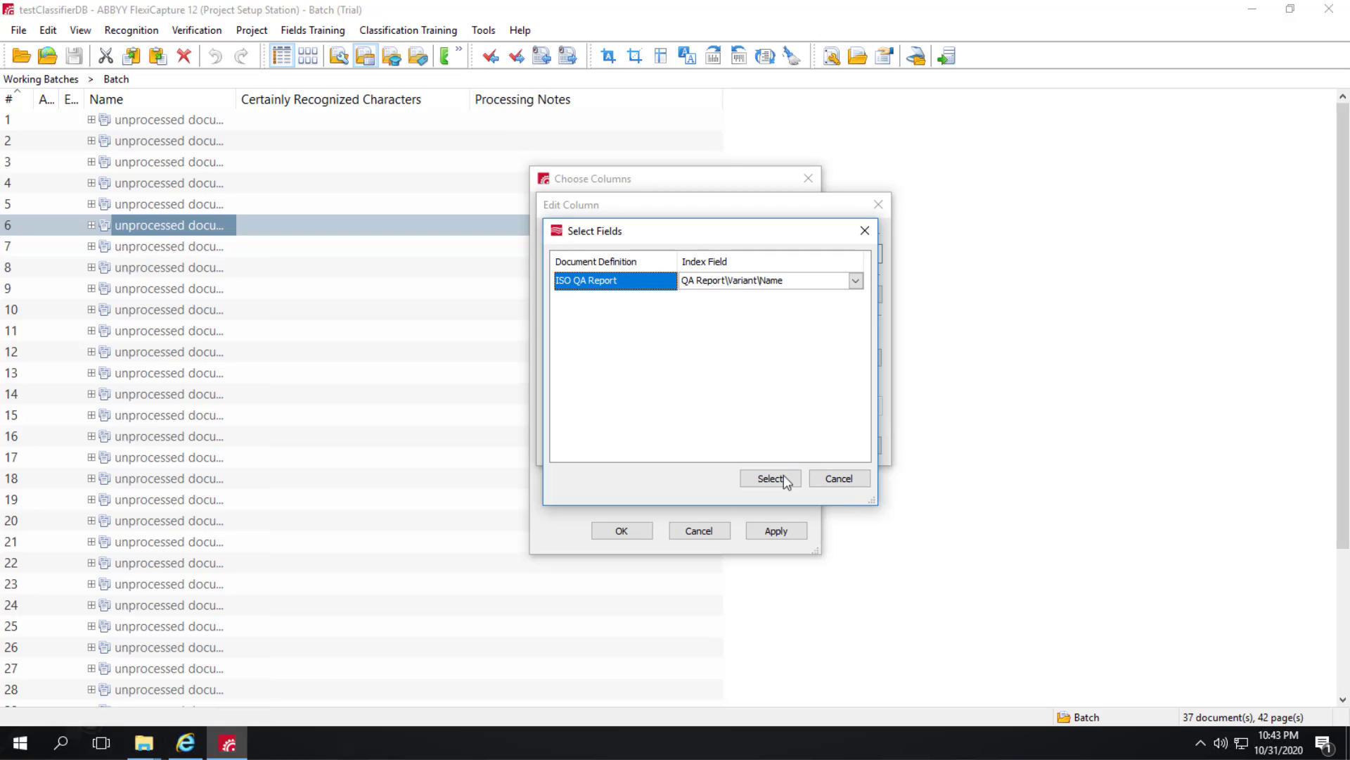
left_click(784, 478)
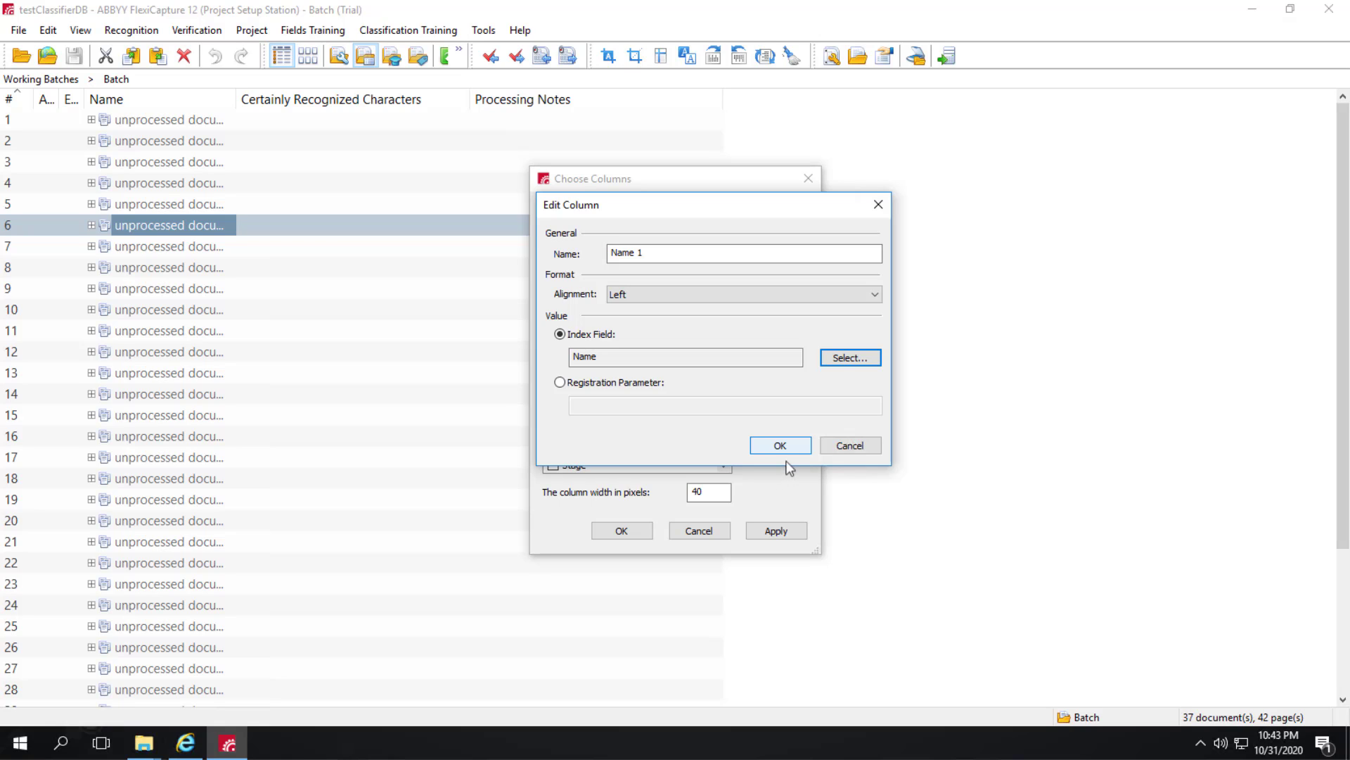
left_click(789, 444)
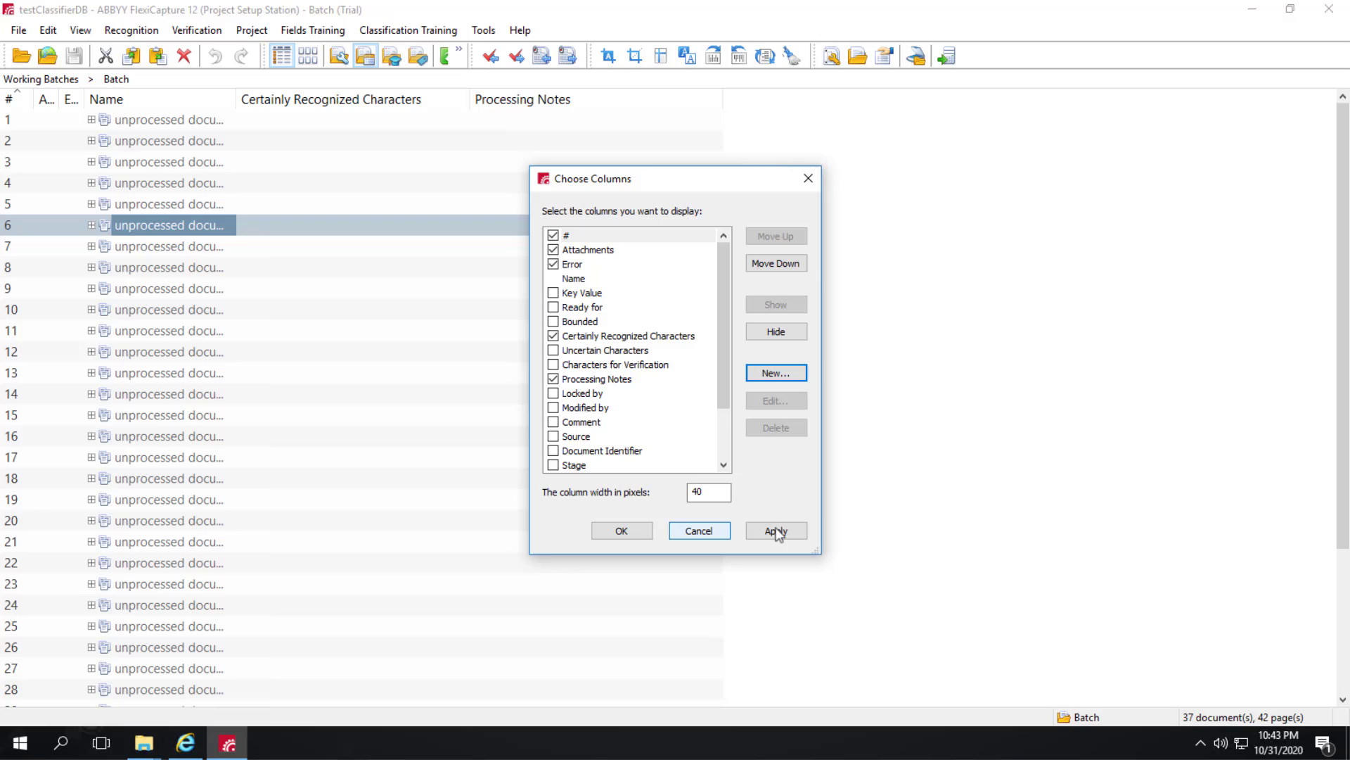
left_click(776, 530)
left_click(621, 530)
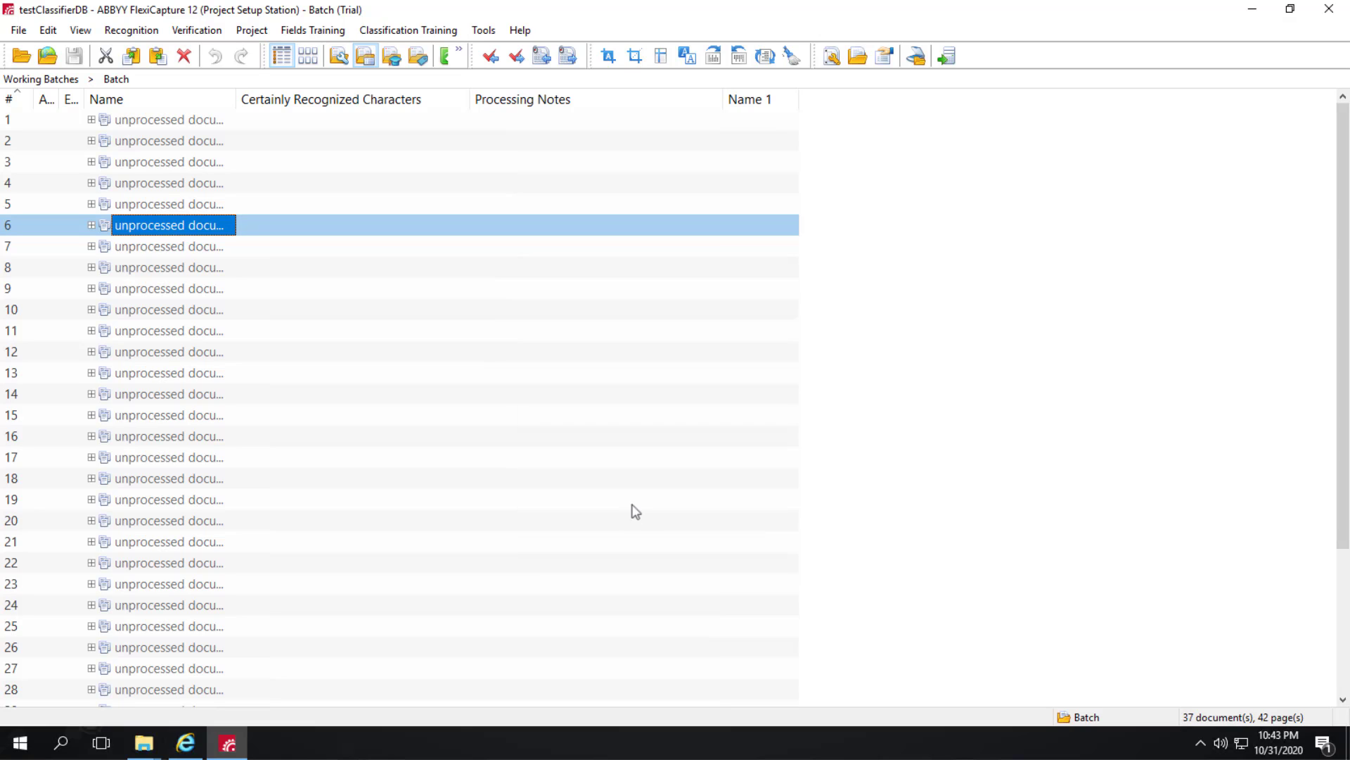
left_click_drag(754, 104, 254, 107)
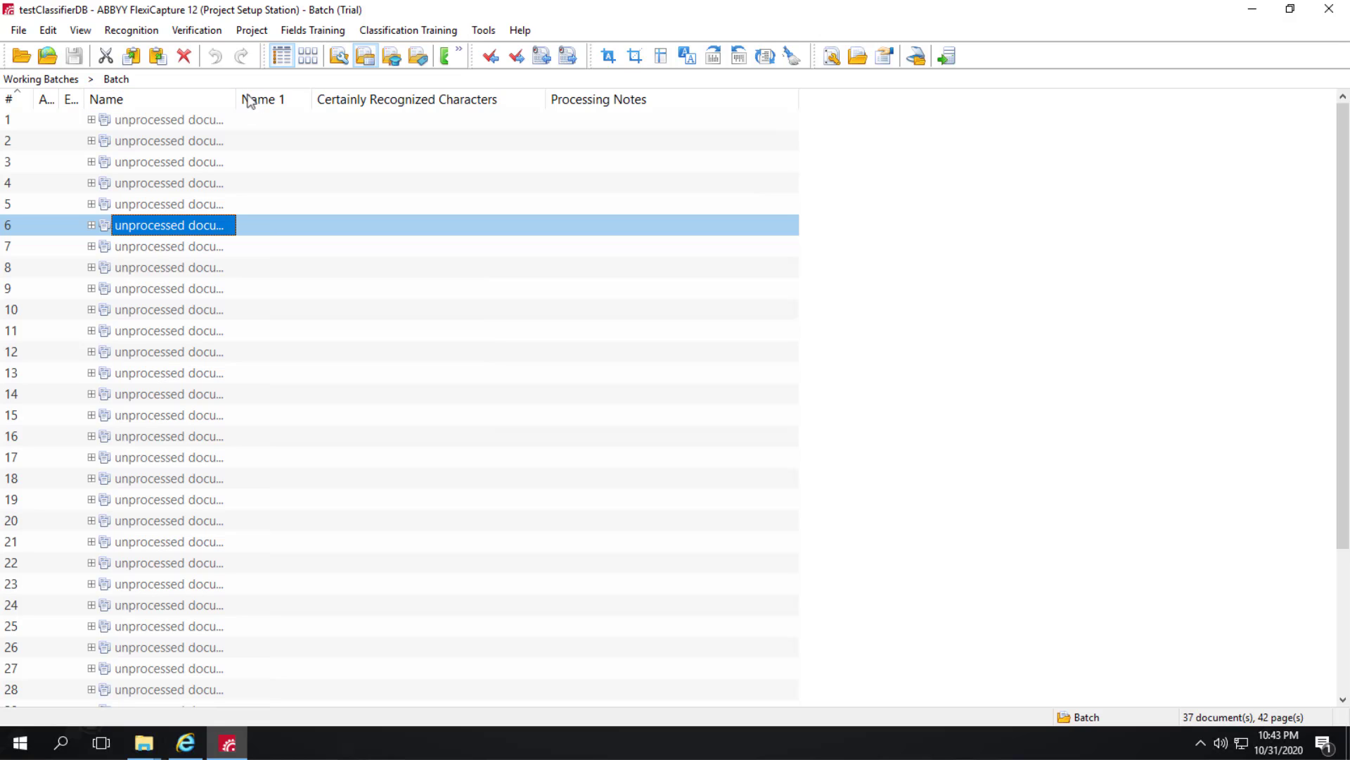
Step: Select all documents in the batch and run Recognize on them
left_click(157, 126)
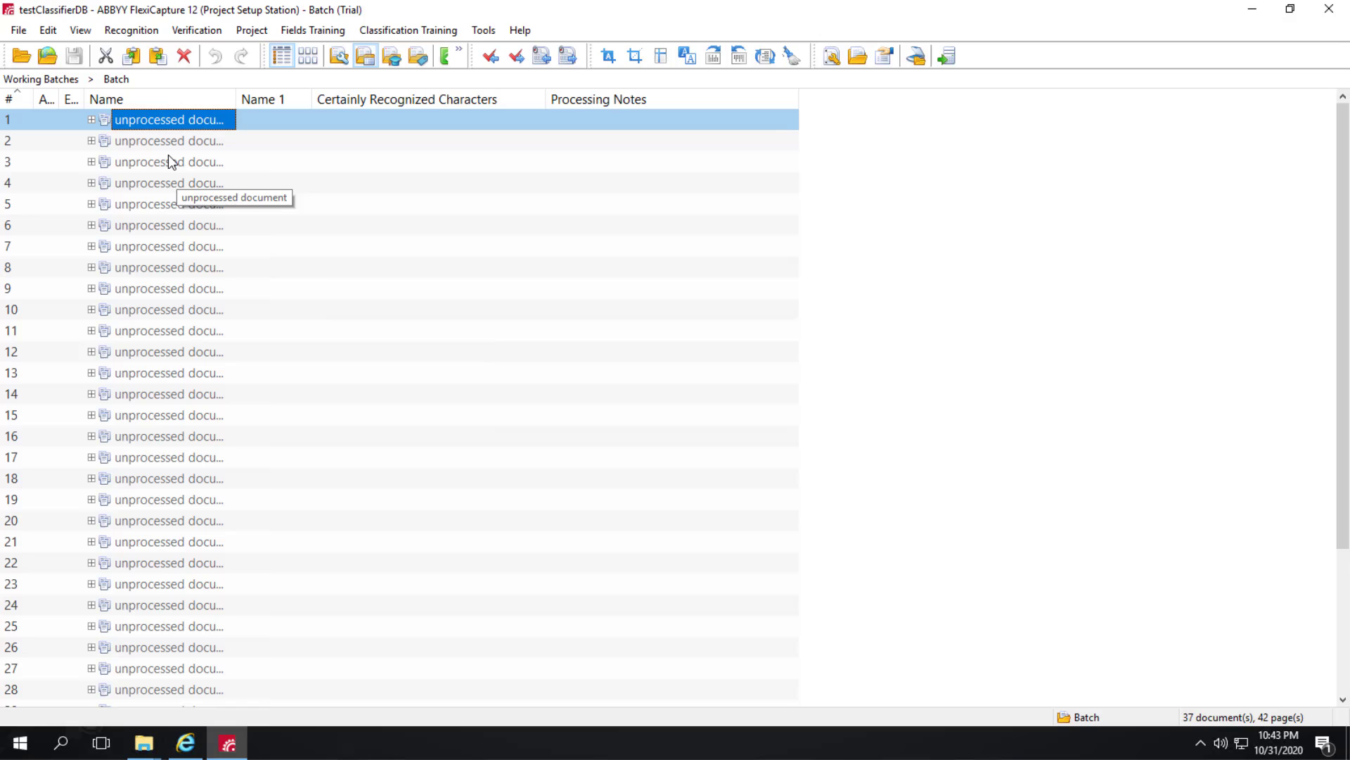
key("ctrl+a")
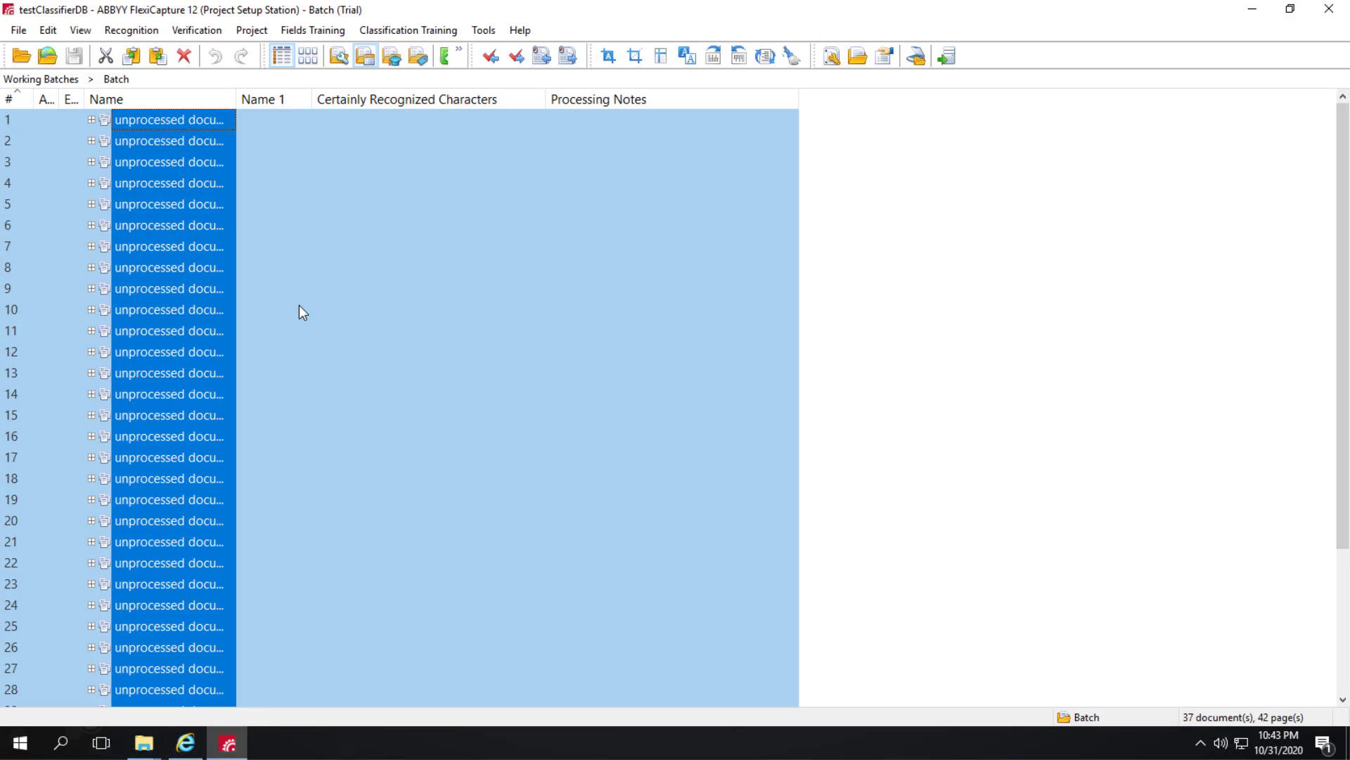
right_click(149, 200)
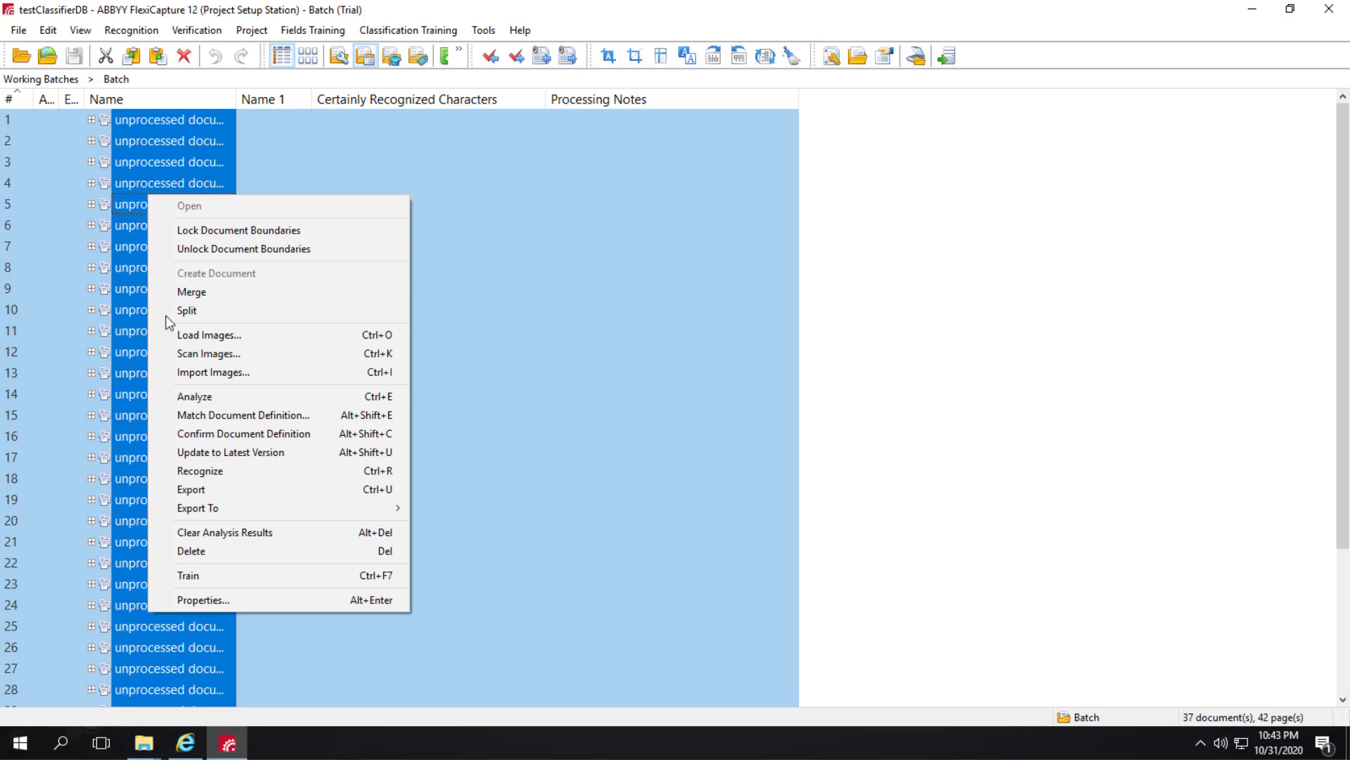
left_click(190, 471)
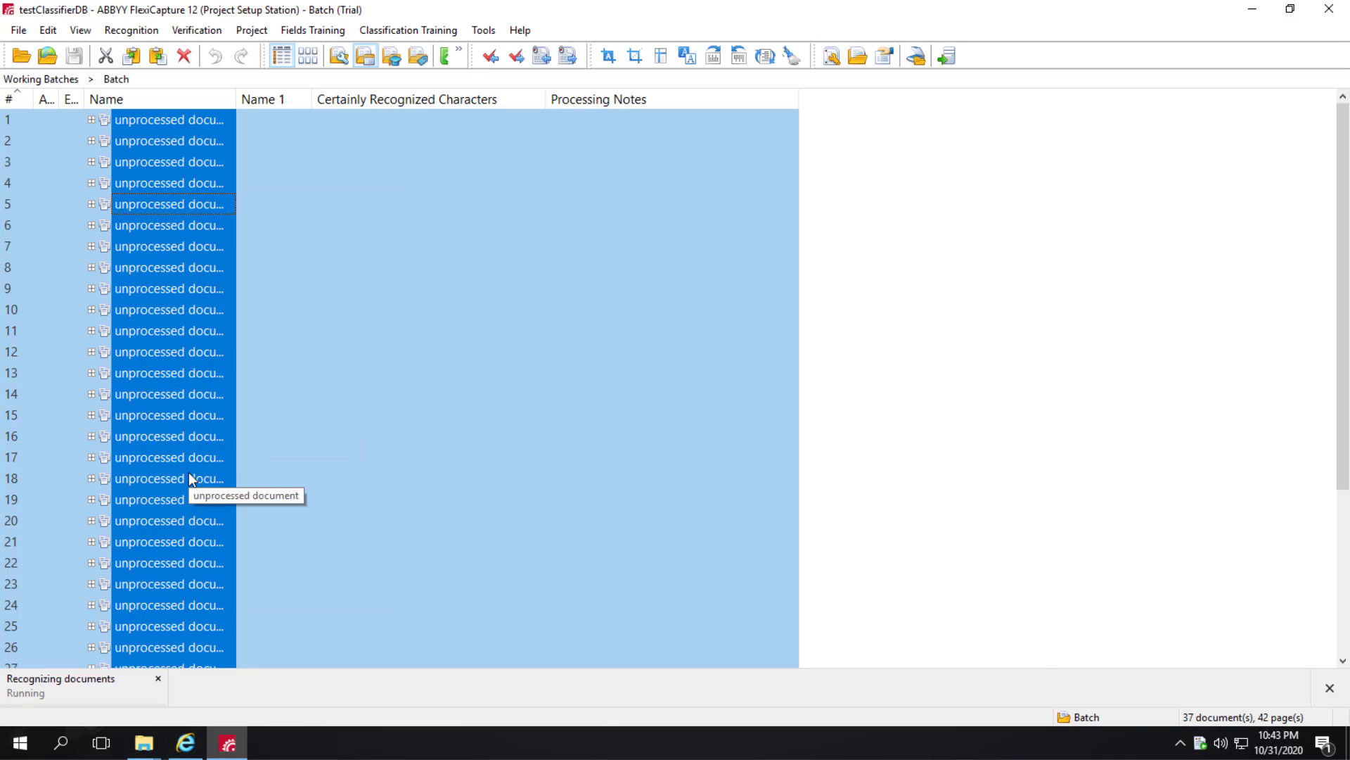
Step: Follow recognition in the detailed progress window, then send it to Background Mode
left_click(126, 688)
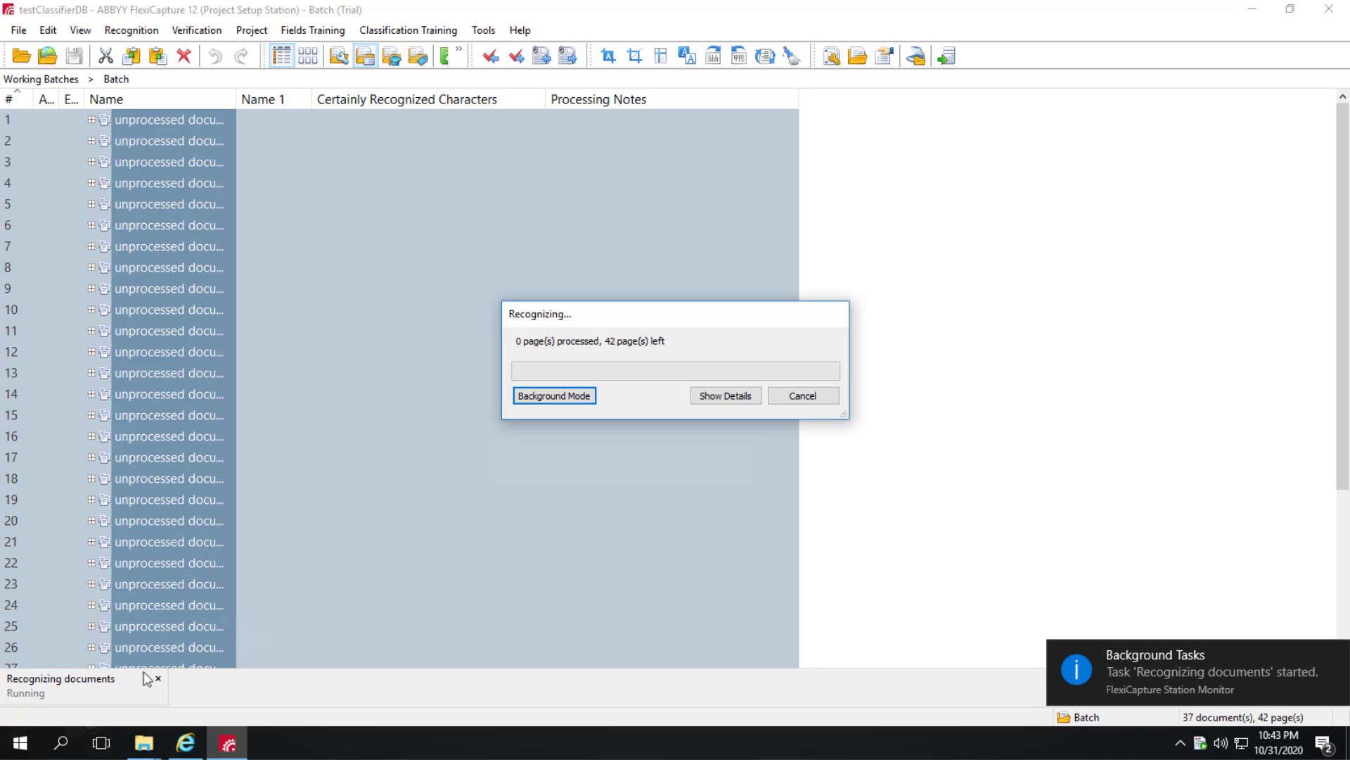
left_click(726, 396)
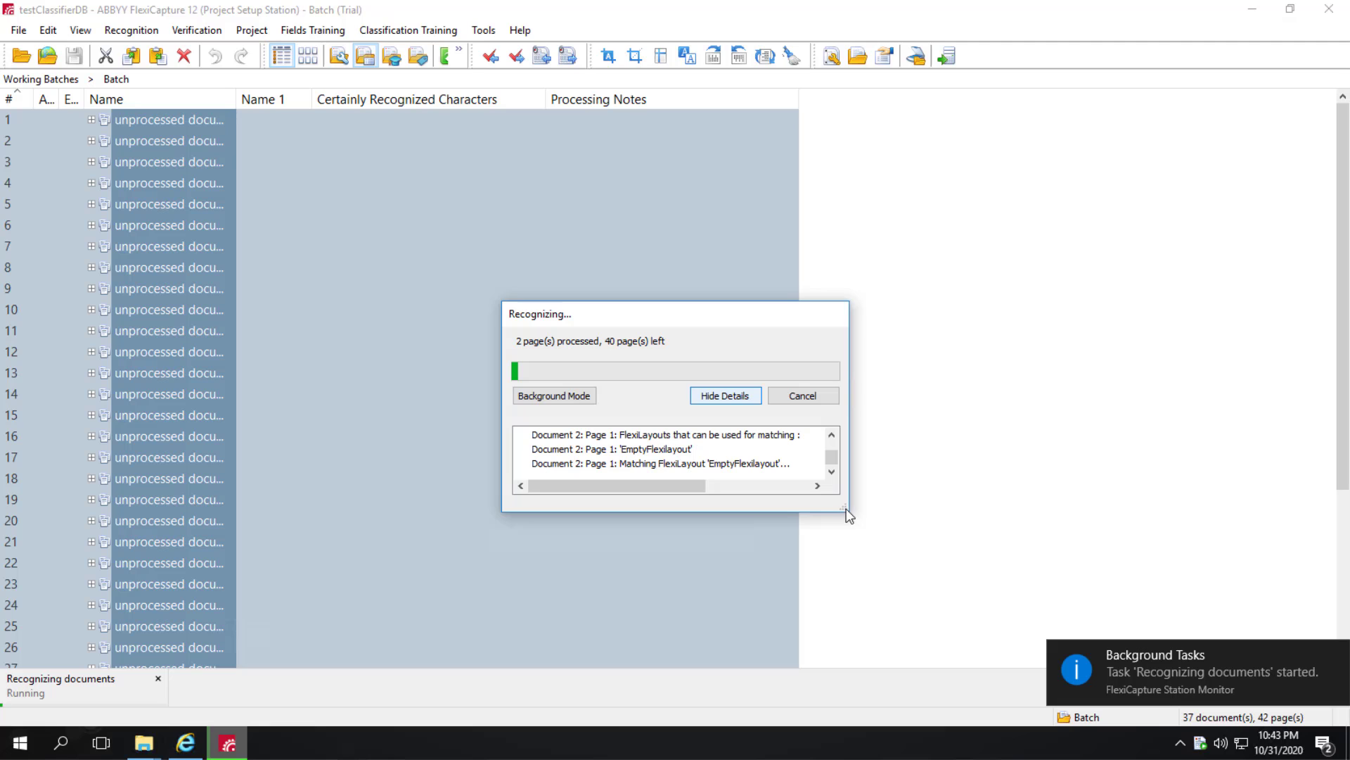
left_click_drag(962, 587, 1040, 657)
left_click_drag(872, 307, 858, 293)
left_click_drag(818, 221, 744, 83)
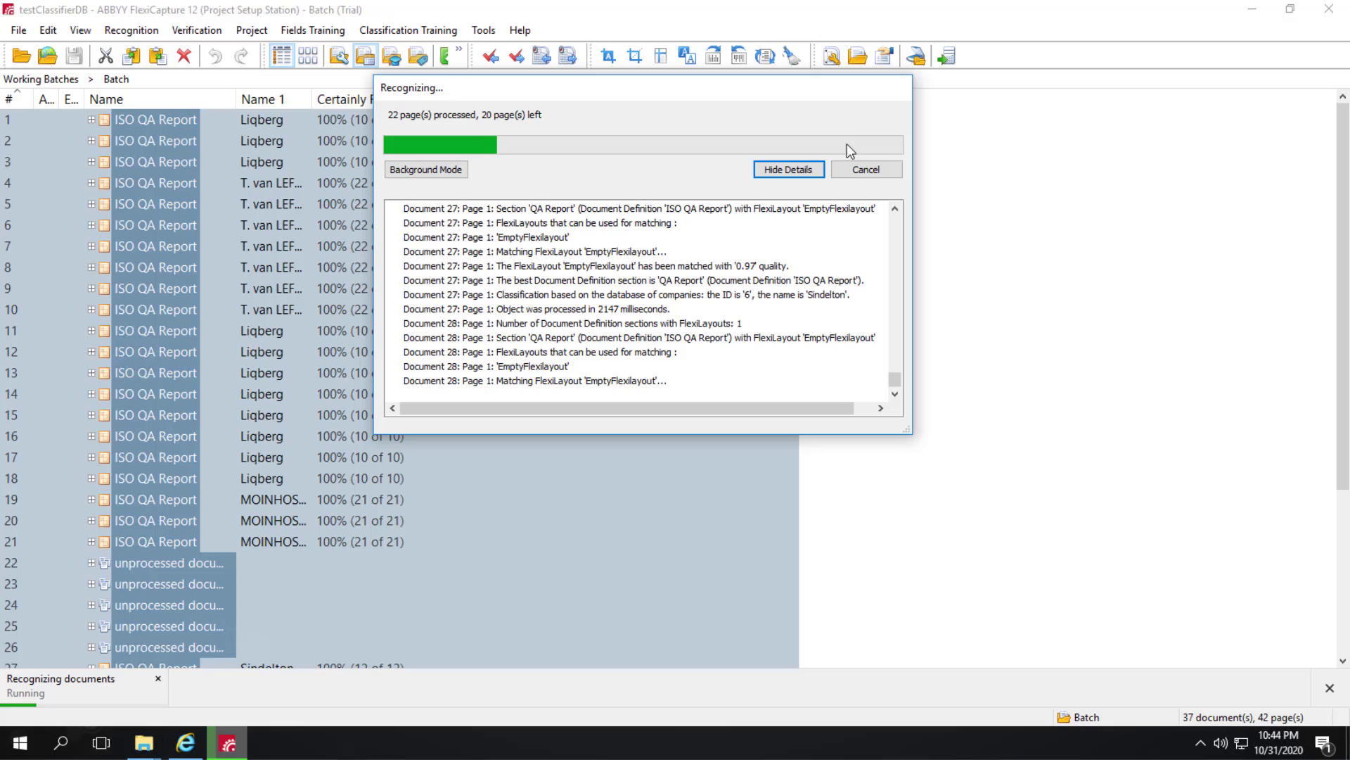
left_click(809, 171)
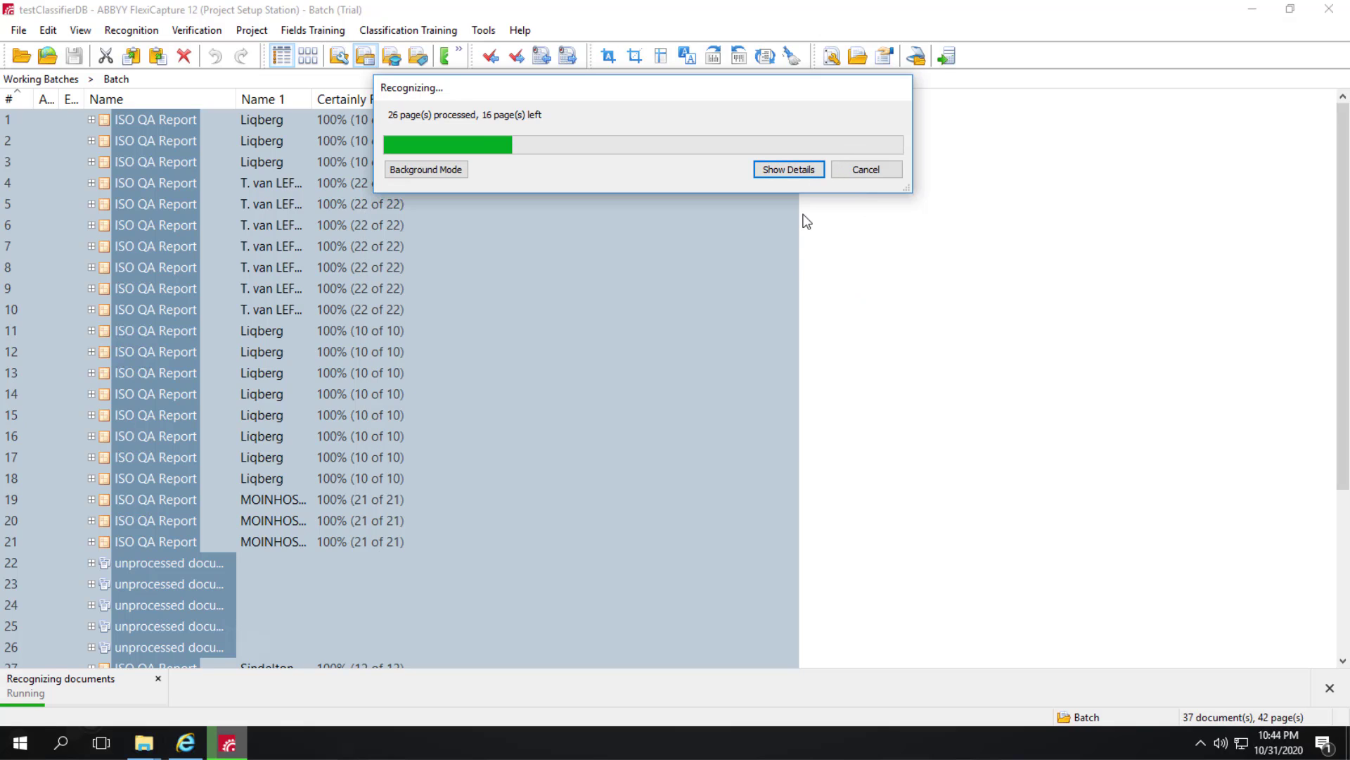
left_click(432, 171)
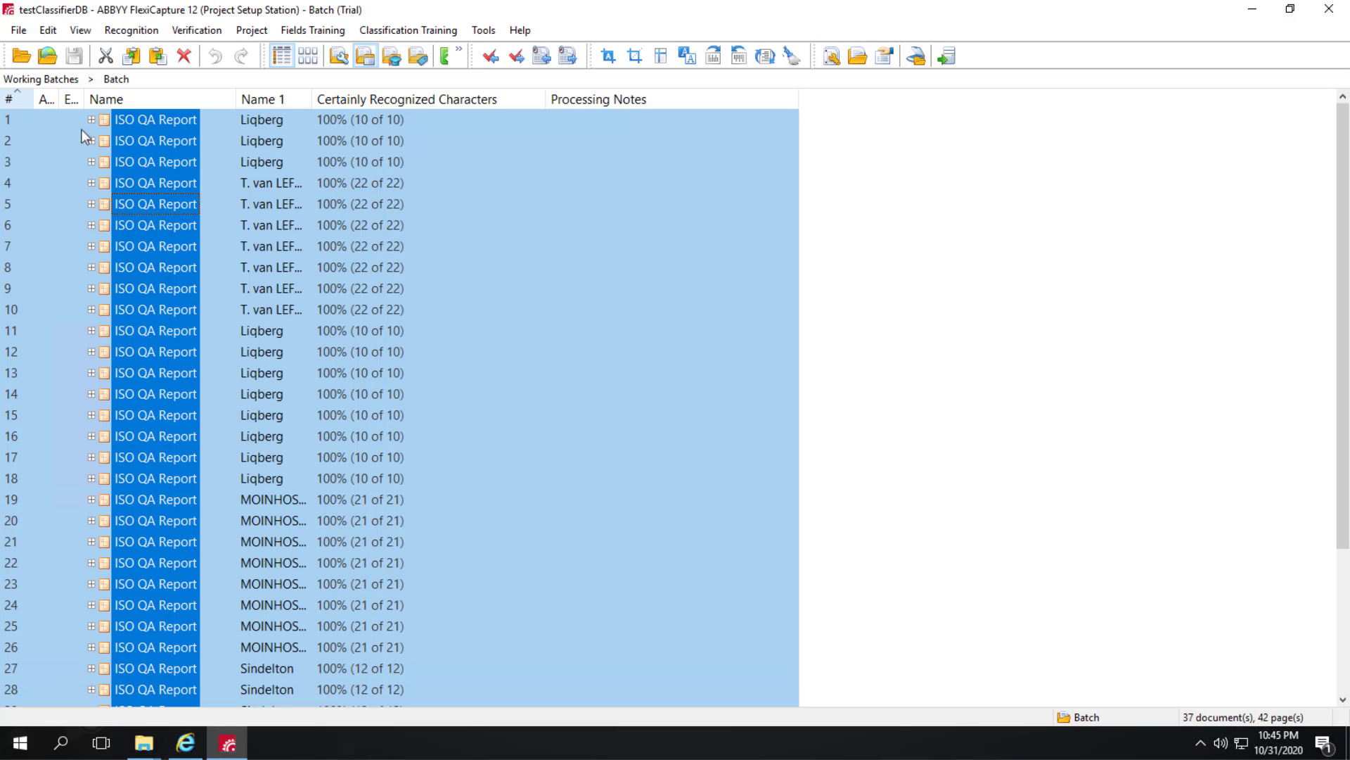
Step: Open the first document, then document 29 showing Variant Name Sindelton with Id 6
double_click(154, 120)
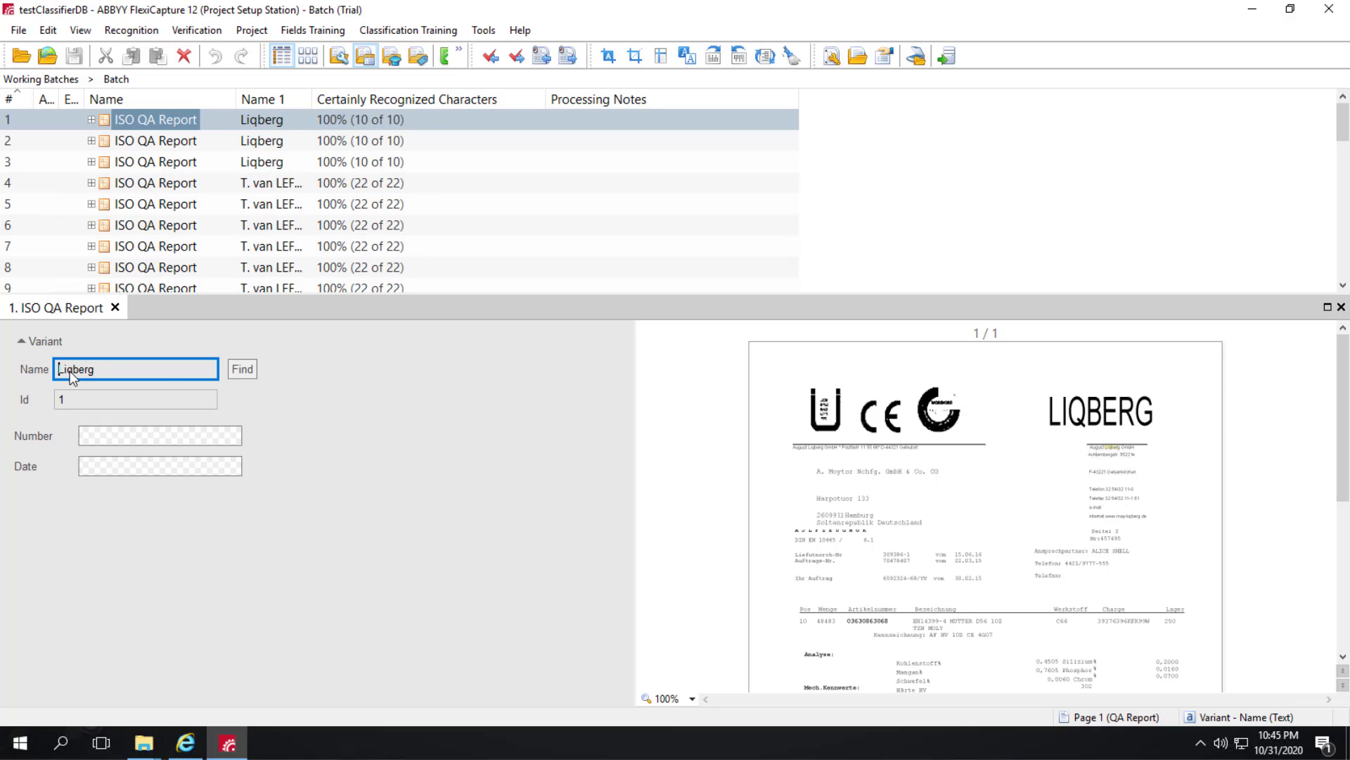
scroll(69, 370, "down", 2)
scroll(70, 369, "up", 2)
scroll(310, 205, "down", 6)
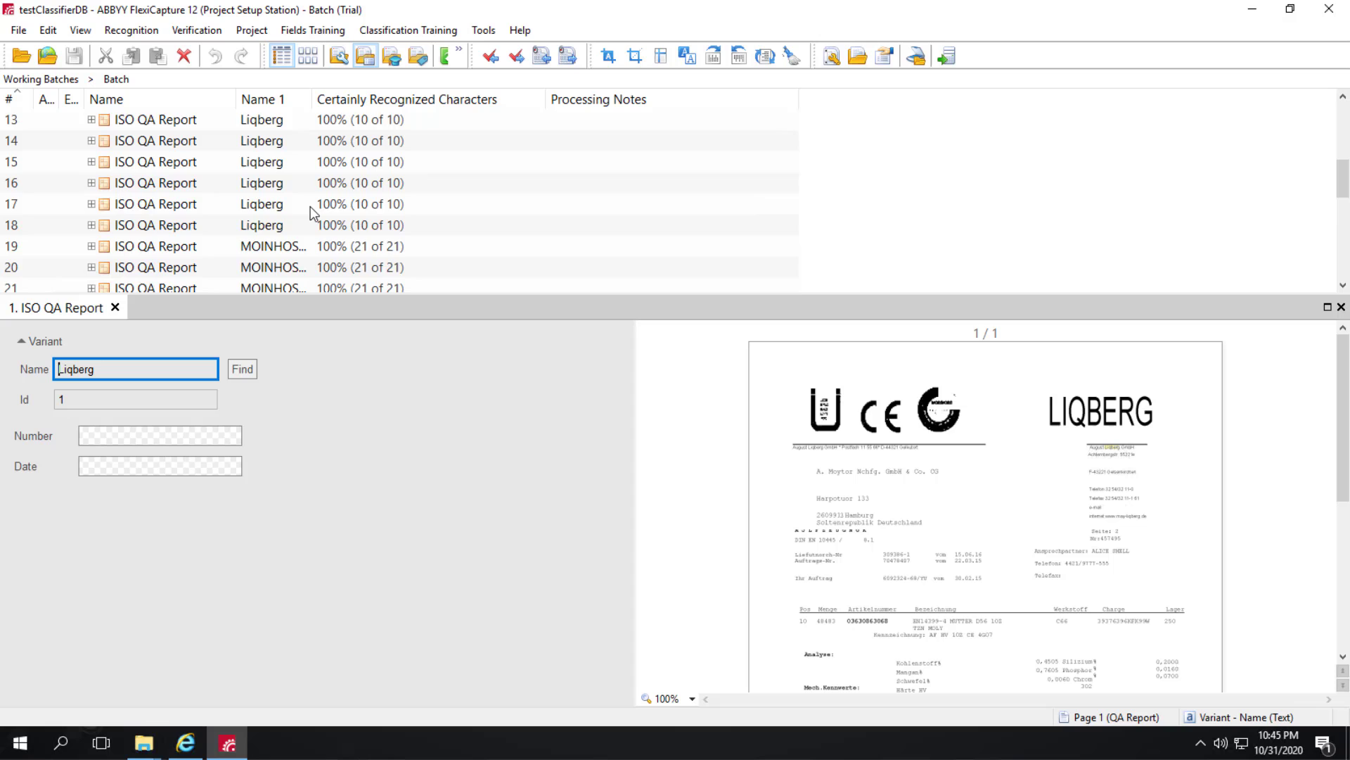
scroll(311, 205, "down", 3)
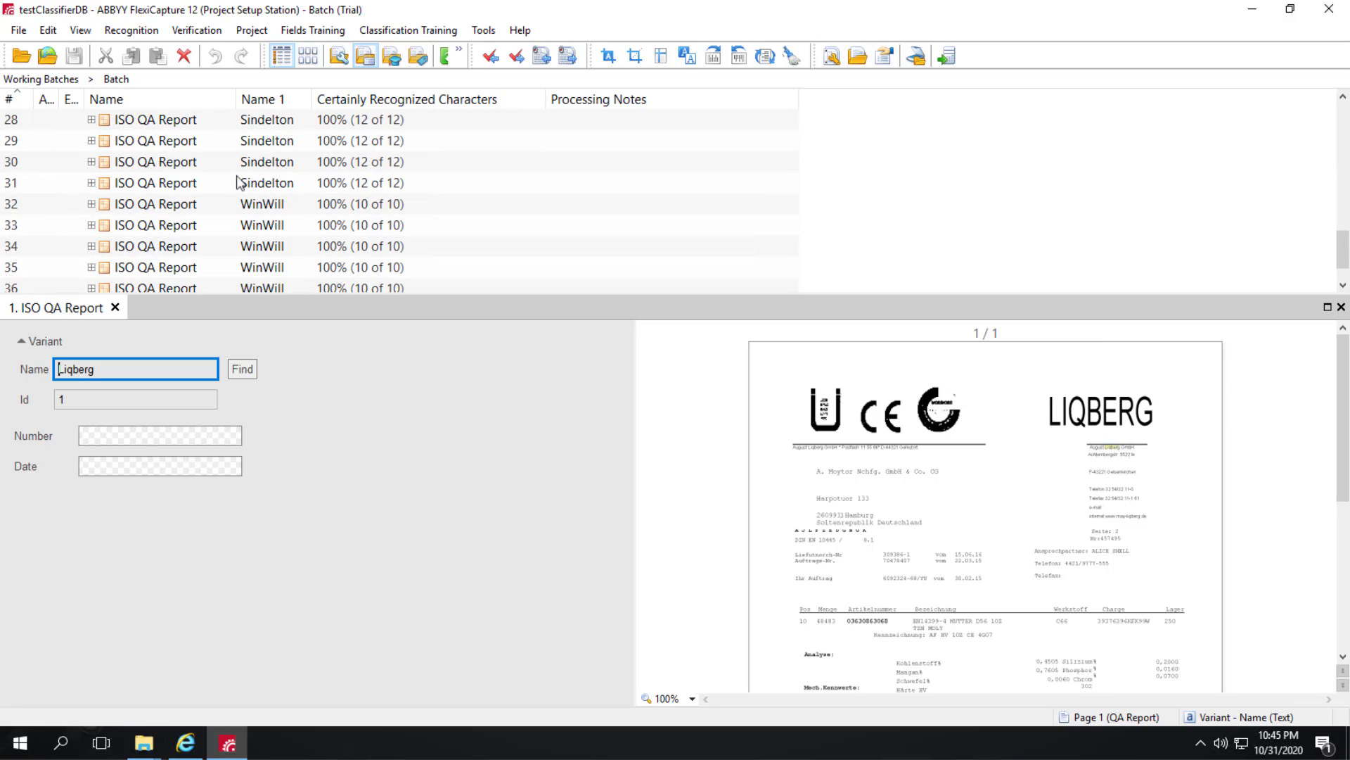
left_click(151, 143)
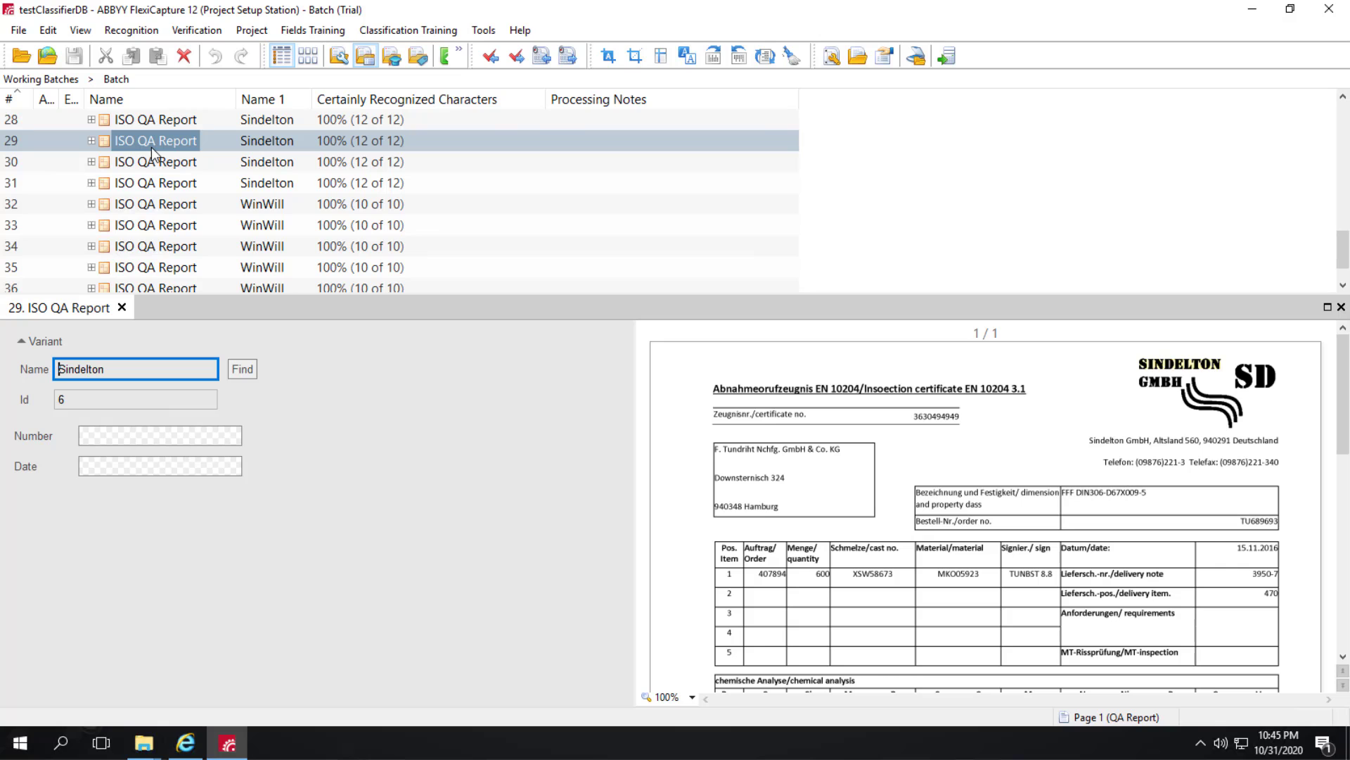
scroll(256, 227, "down", 1)
scroll(256, 226, "up", 3)
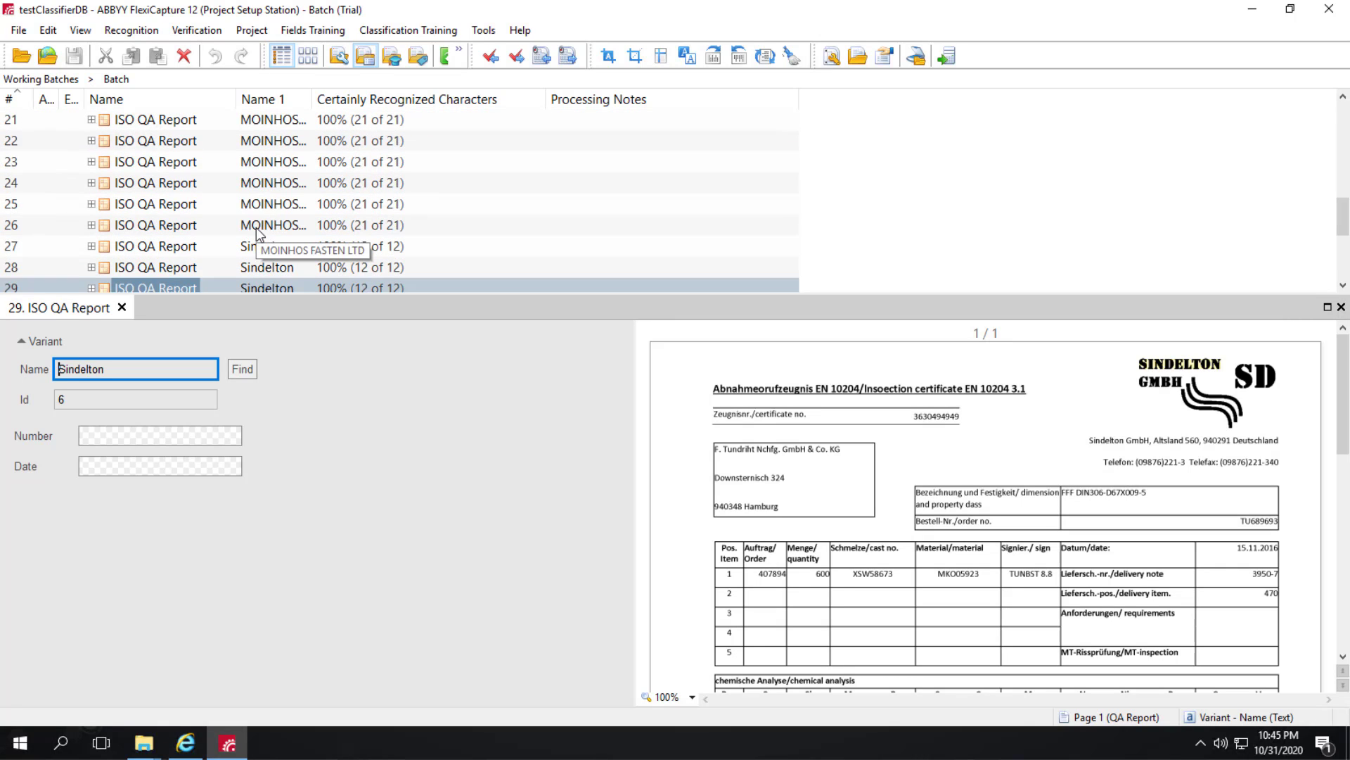
scroll(256, 227, "down", 2)
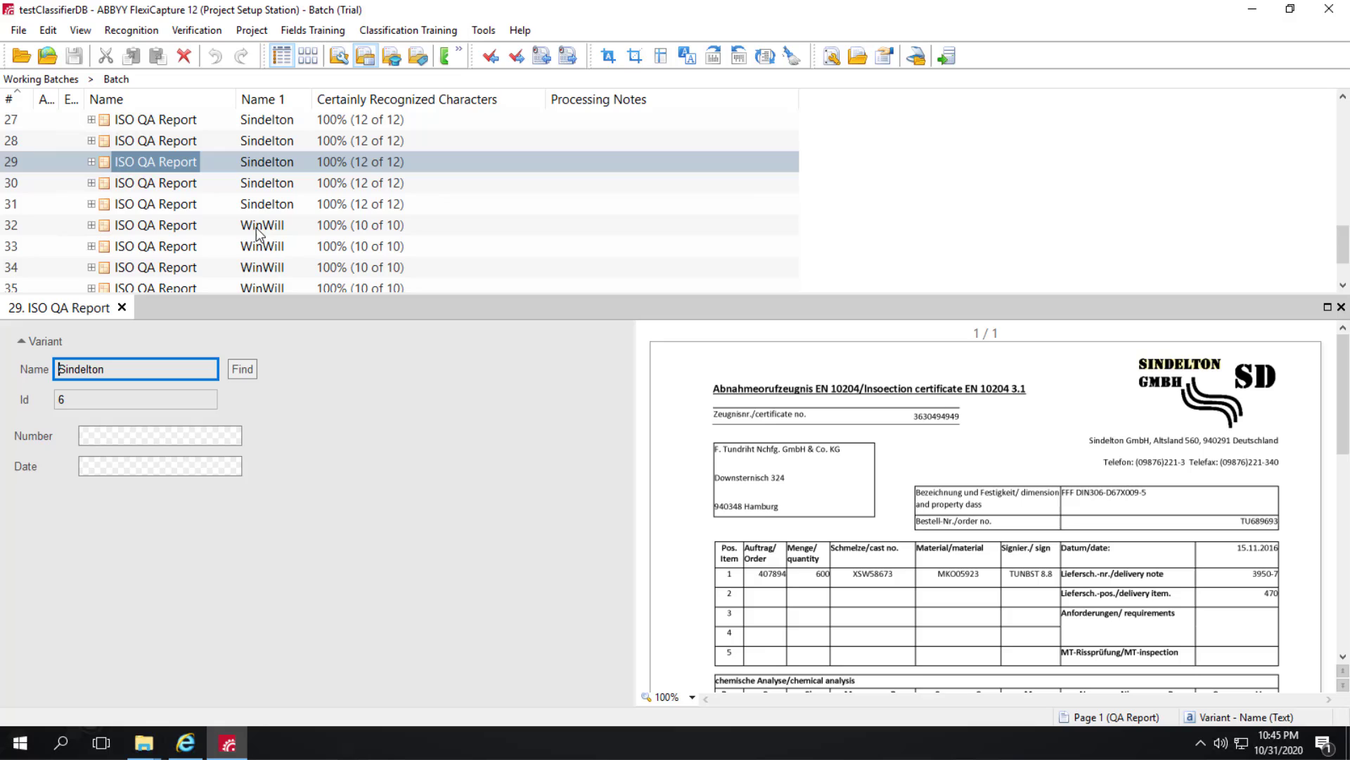
Step: Look up the company and view Sindelton's database record, then close it
left_click(243, 376)
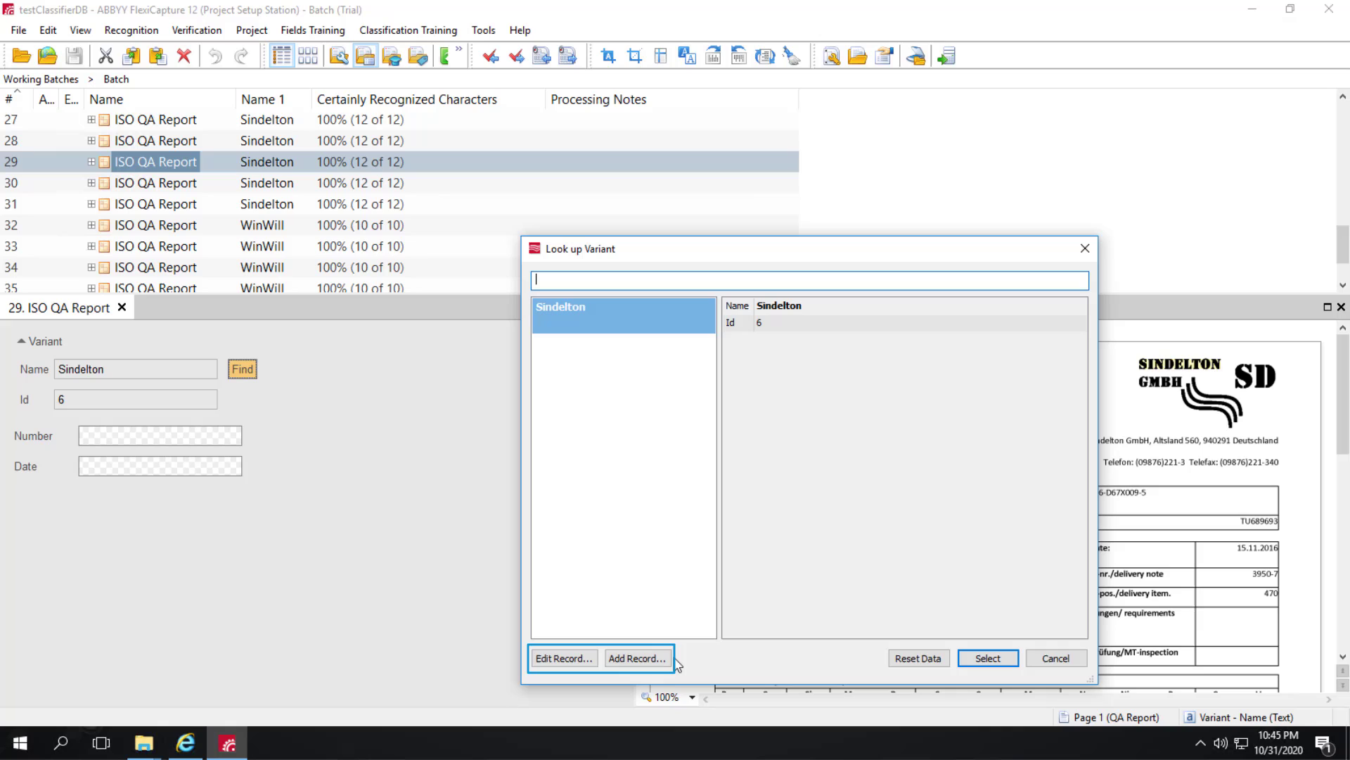
left_click(574, 659)
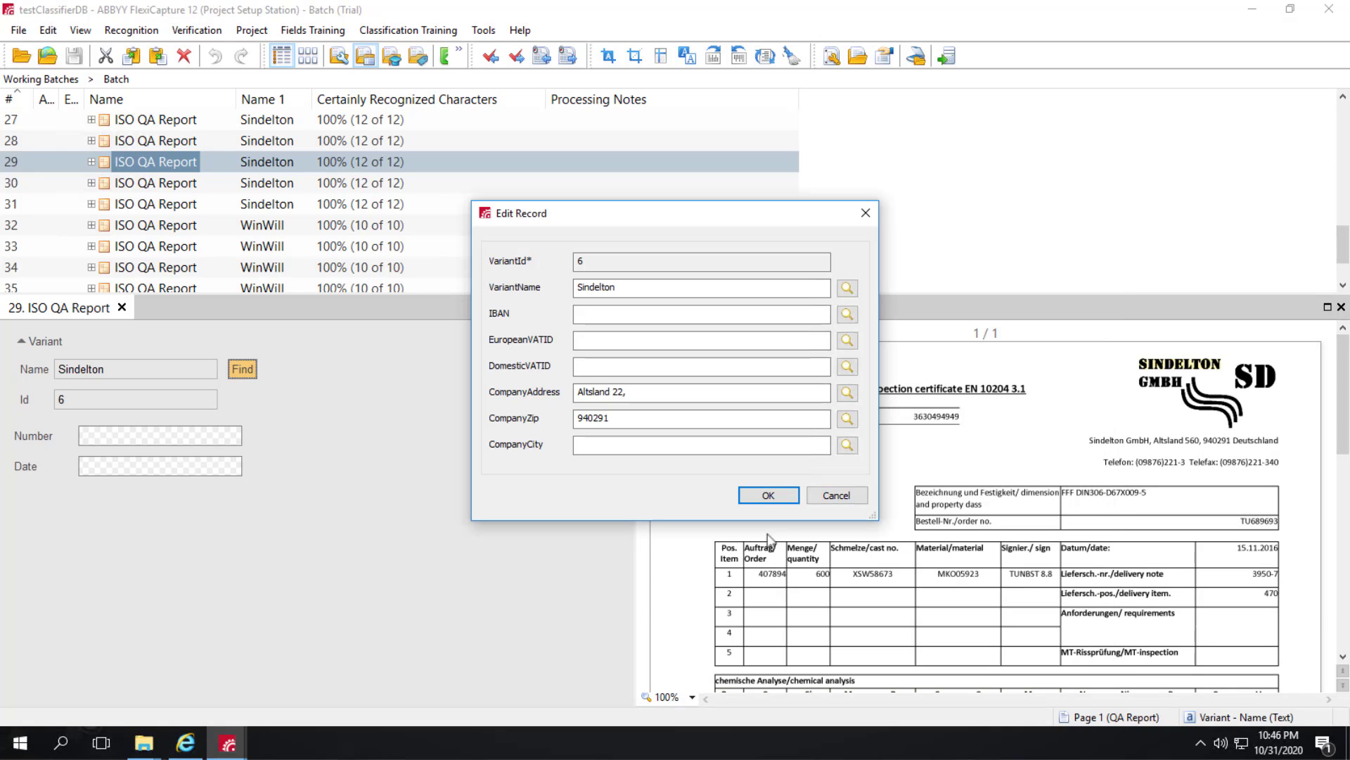
left_click(823, 497)
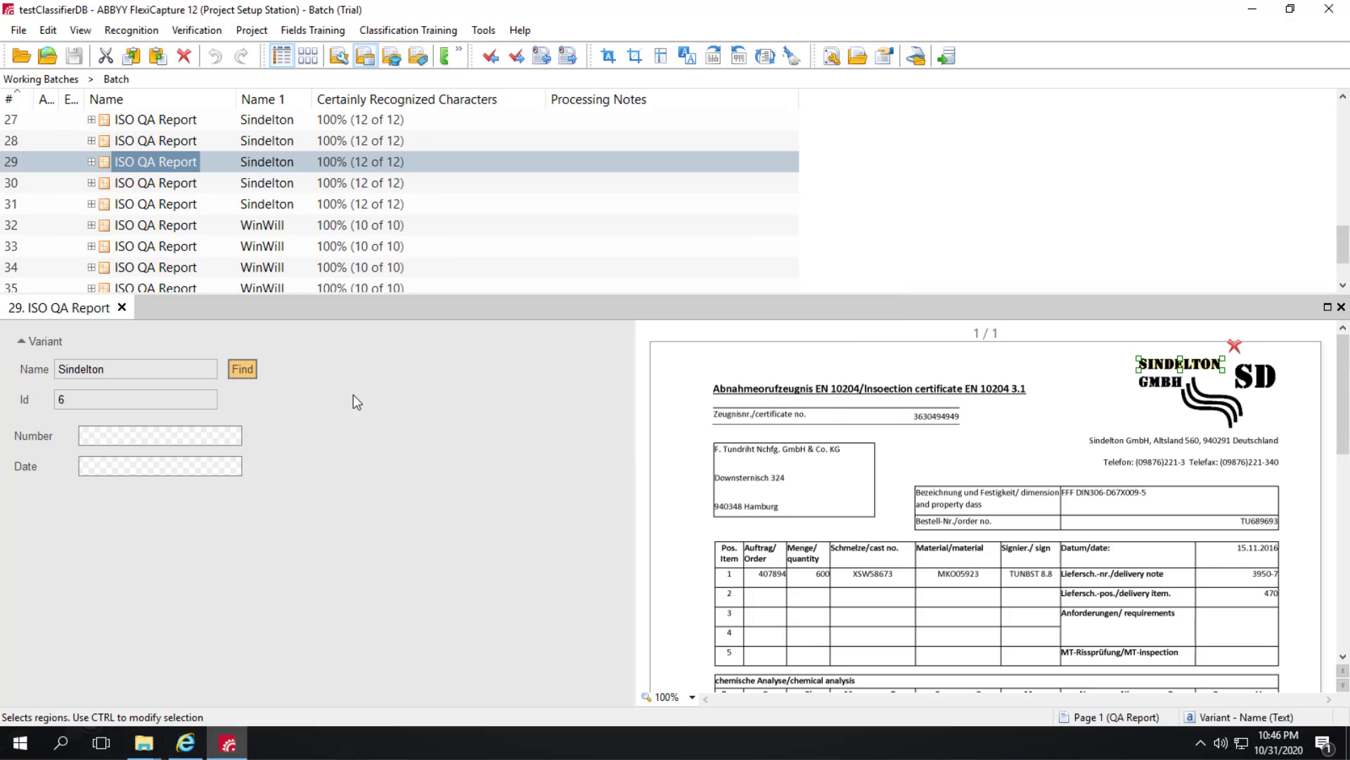
Step: Start adding a new company record, discard it, and reopen the lookup listing Sindelton, Id 6
left_click(243, 369)
left_click(637, 658)
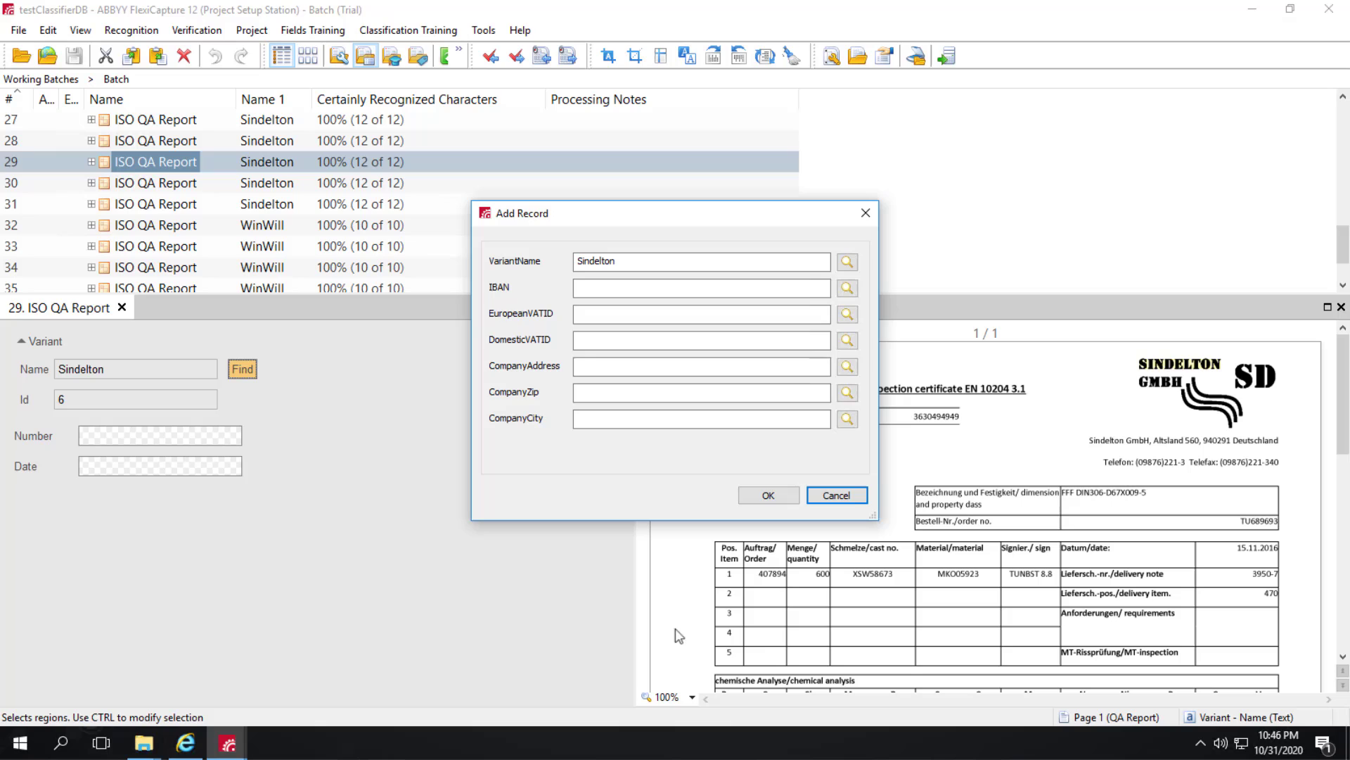
left_click(835, 495)
left_click(243, 368)
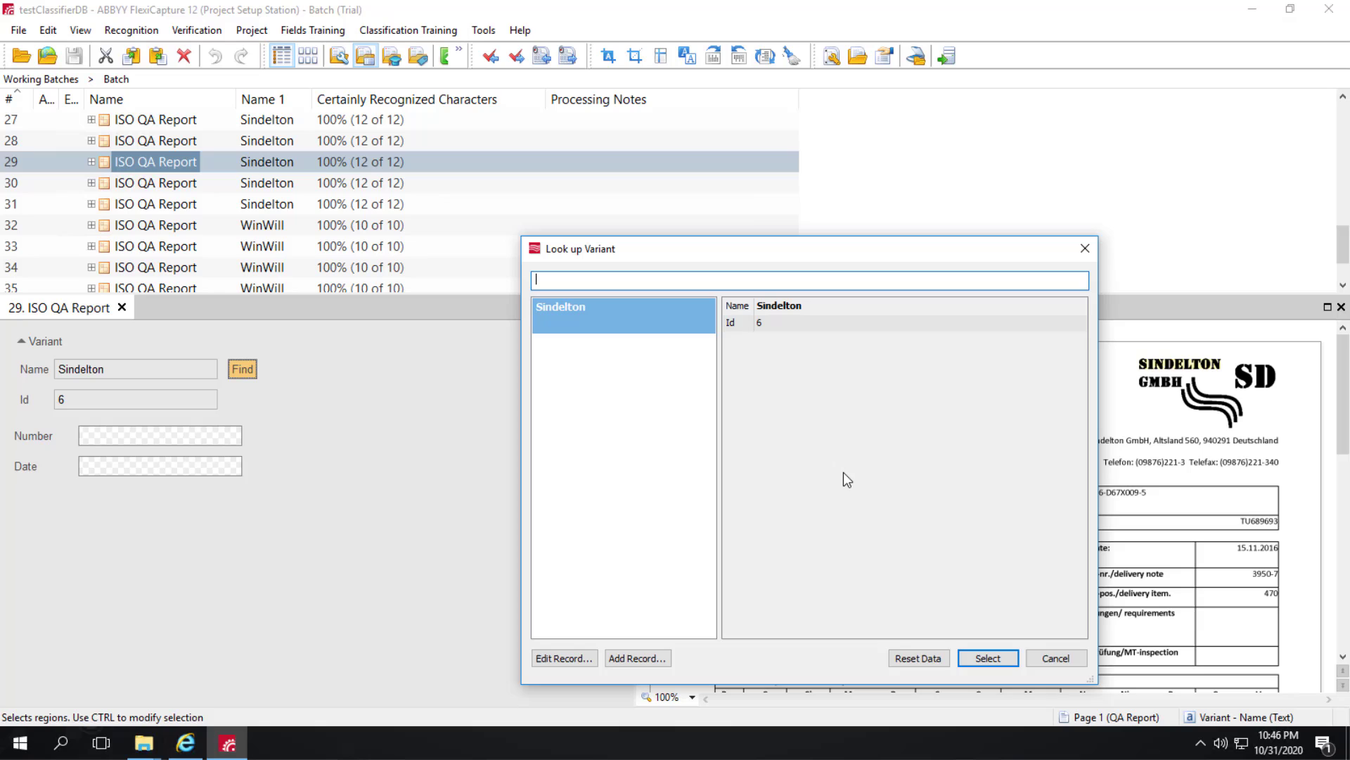
Step: Search the variant lookup for 'Moi' and open the MOINHOS FASTEN LTD record, Id 4
type("Moi")
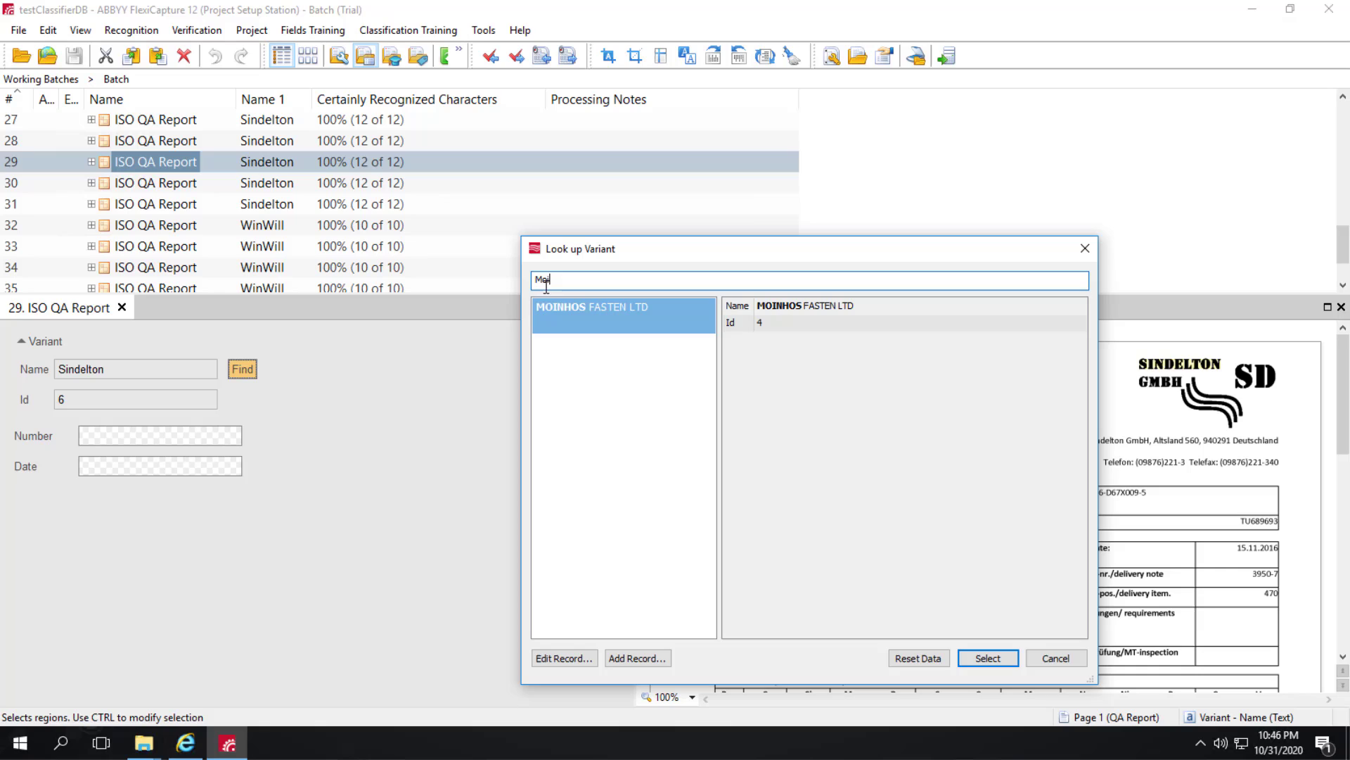
type("i")
left_click(558, 660)
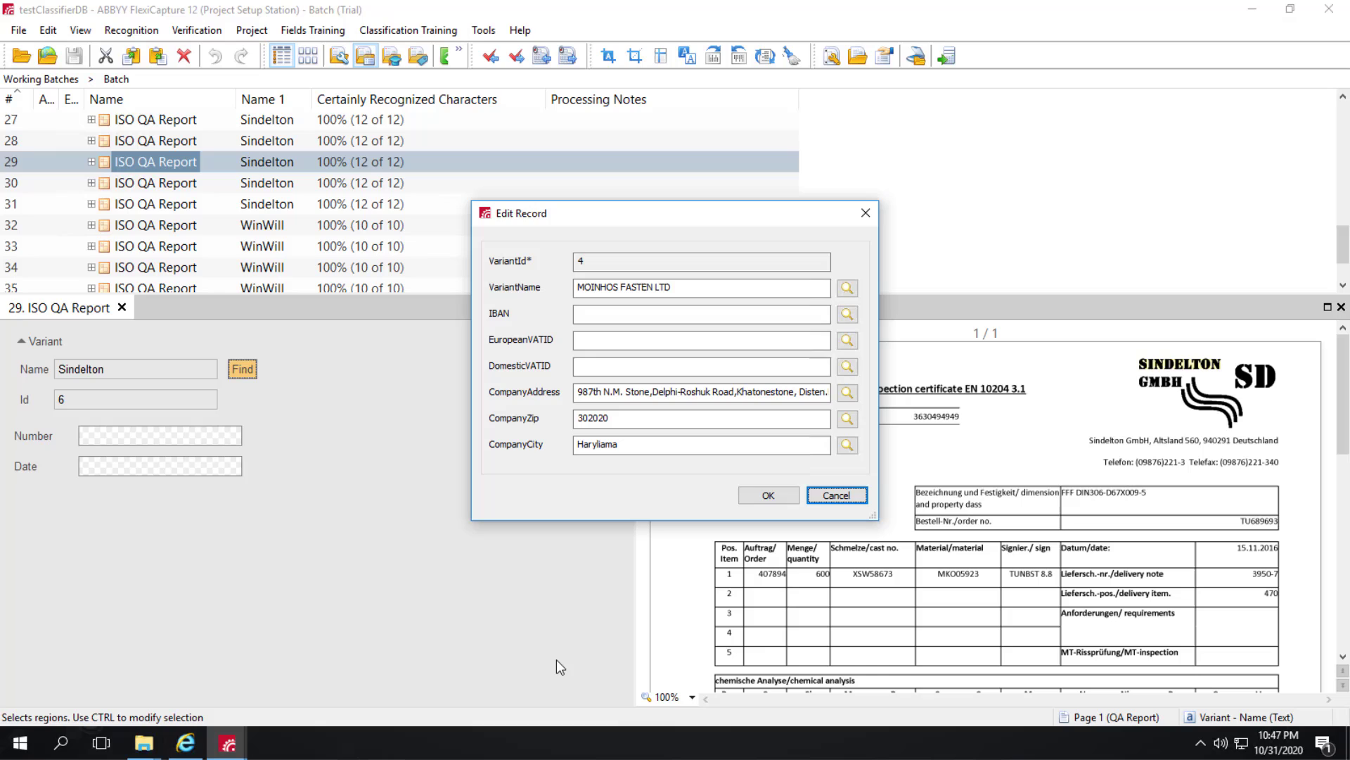